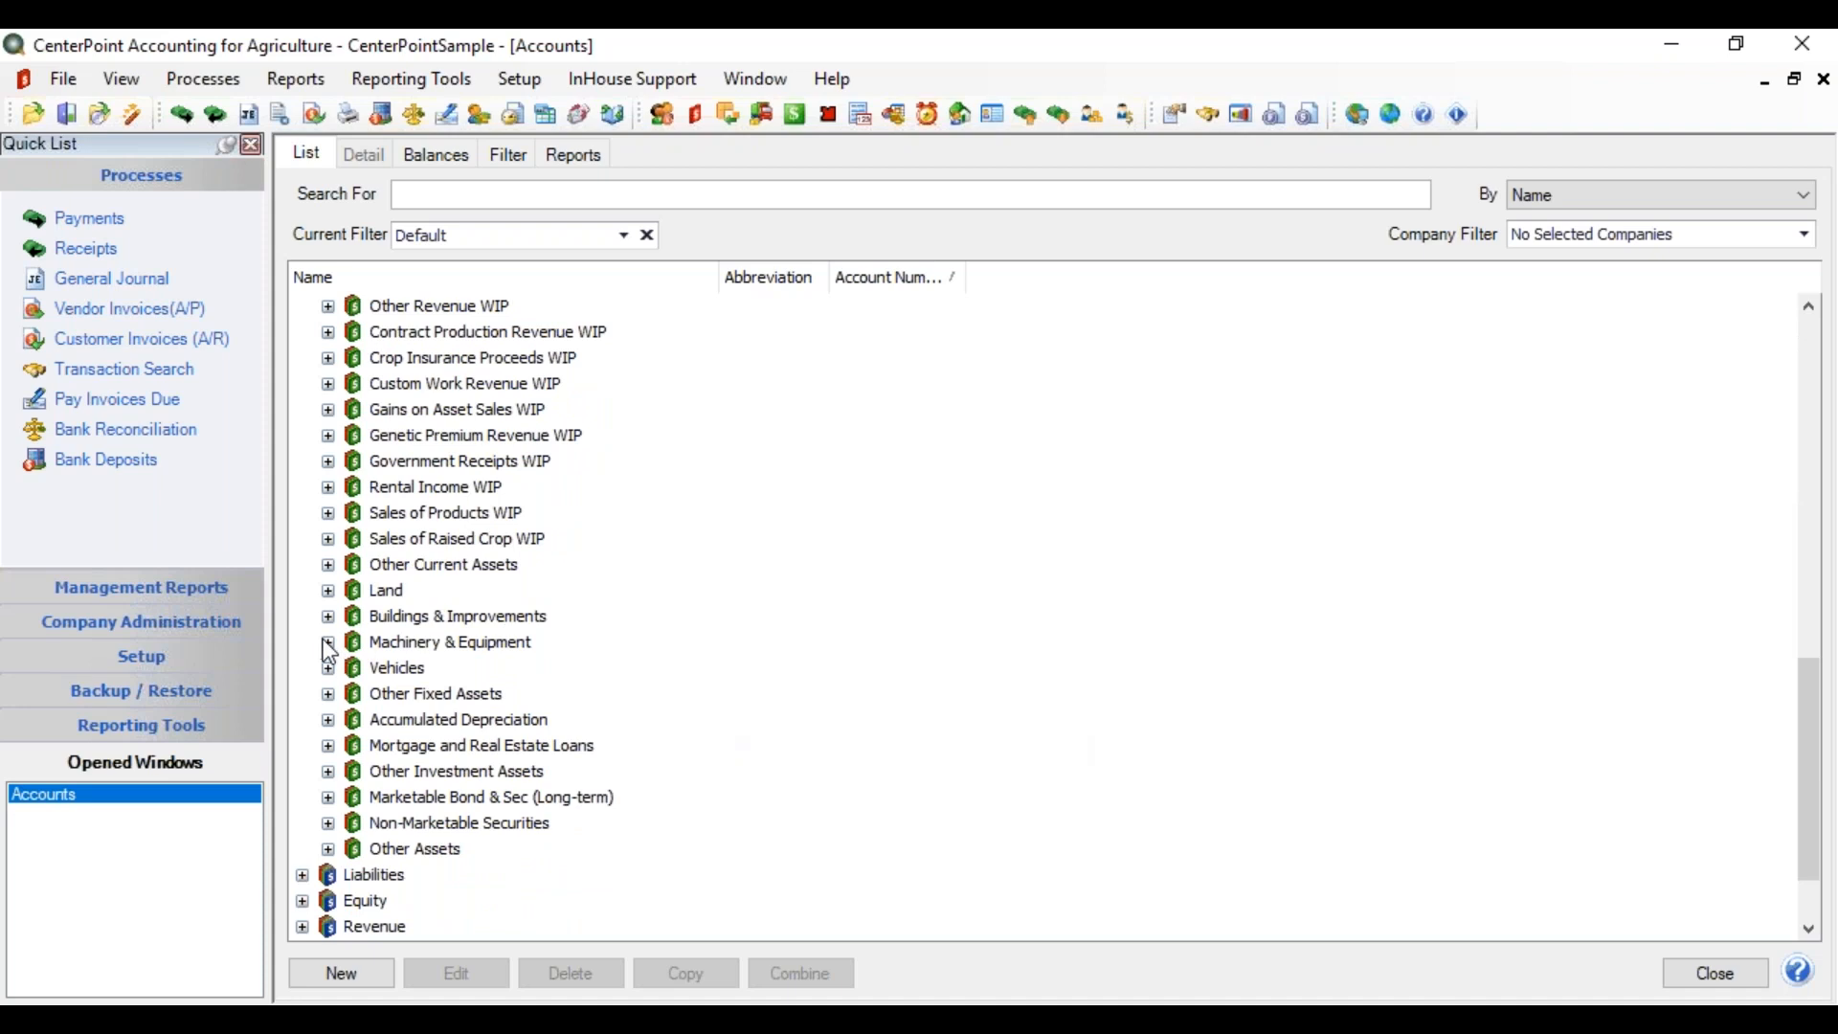
Review the Machinery & Equipment and Buildings & Improvements accounts, view the Harvest Equipment account's details, and close the accounts list.
click(328, 642)
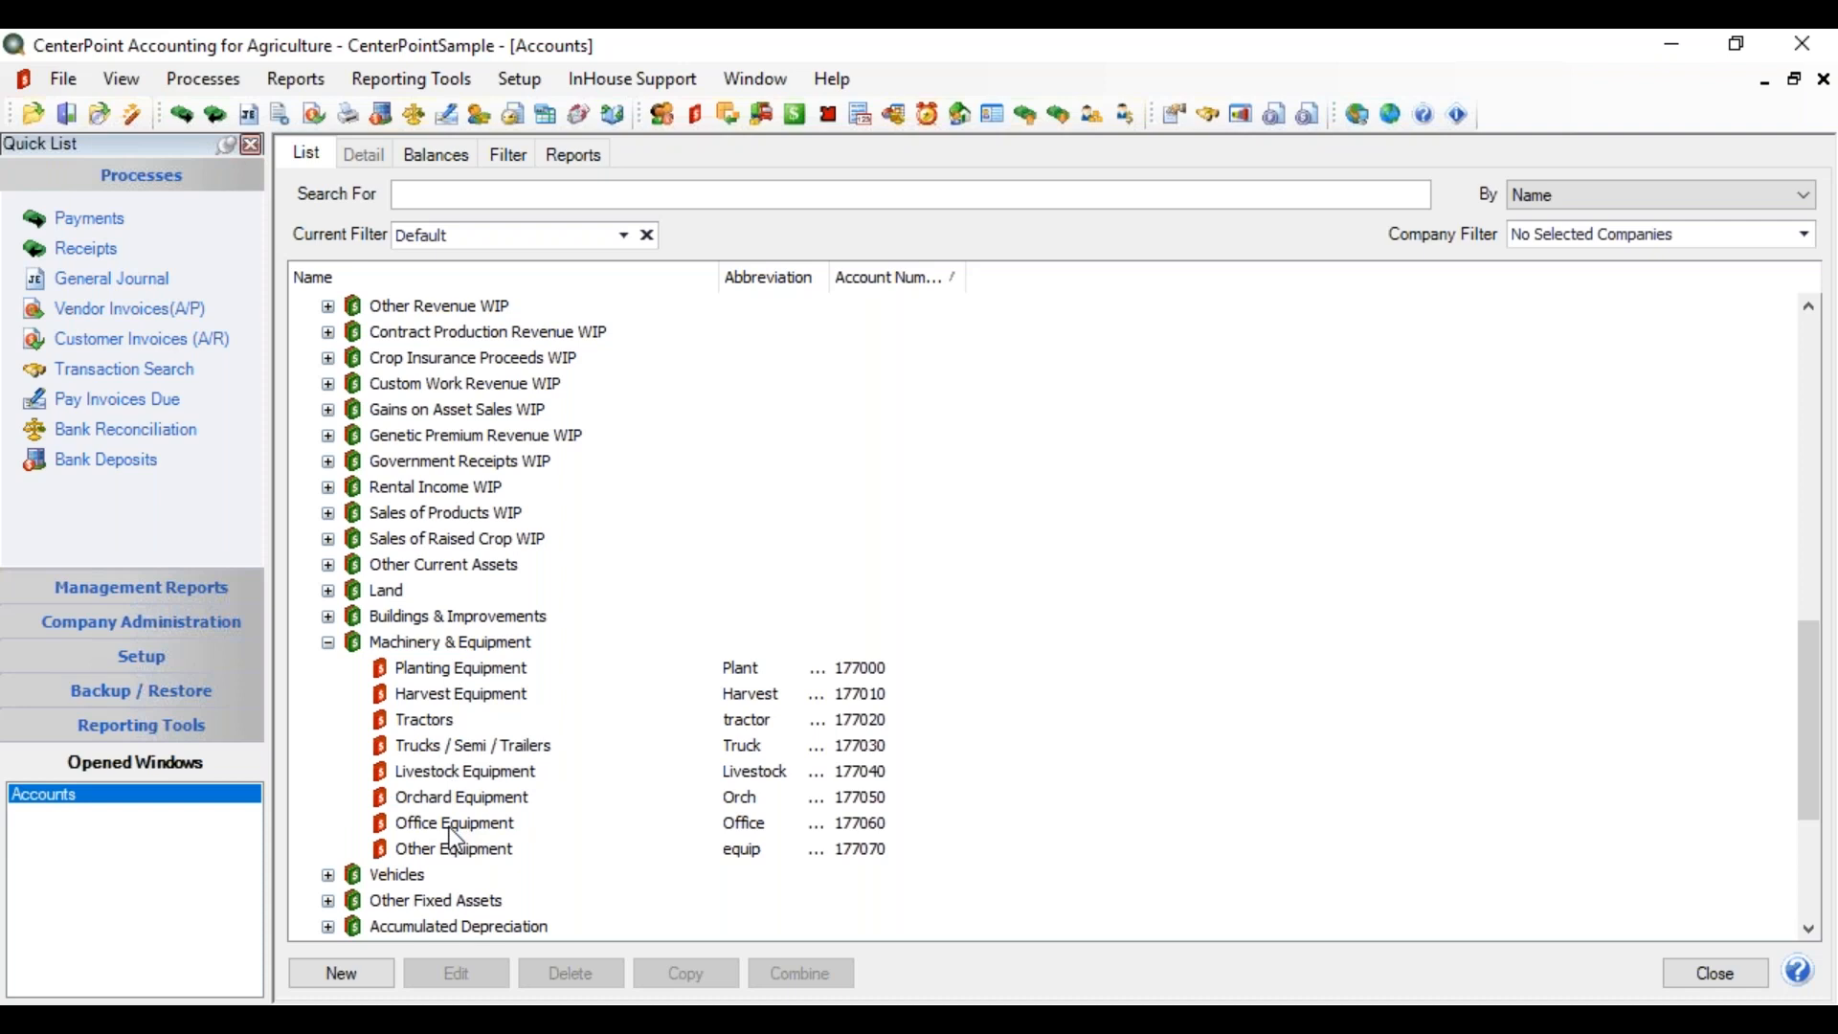
click(328, 616)
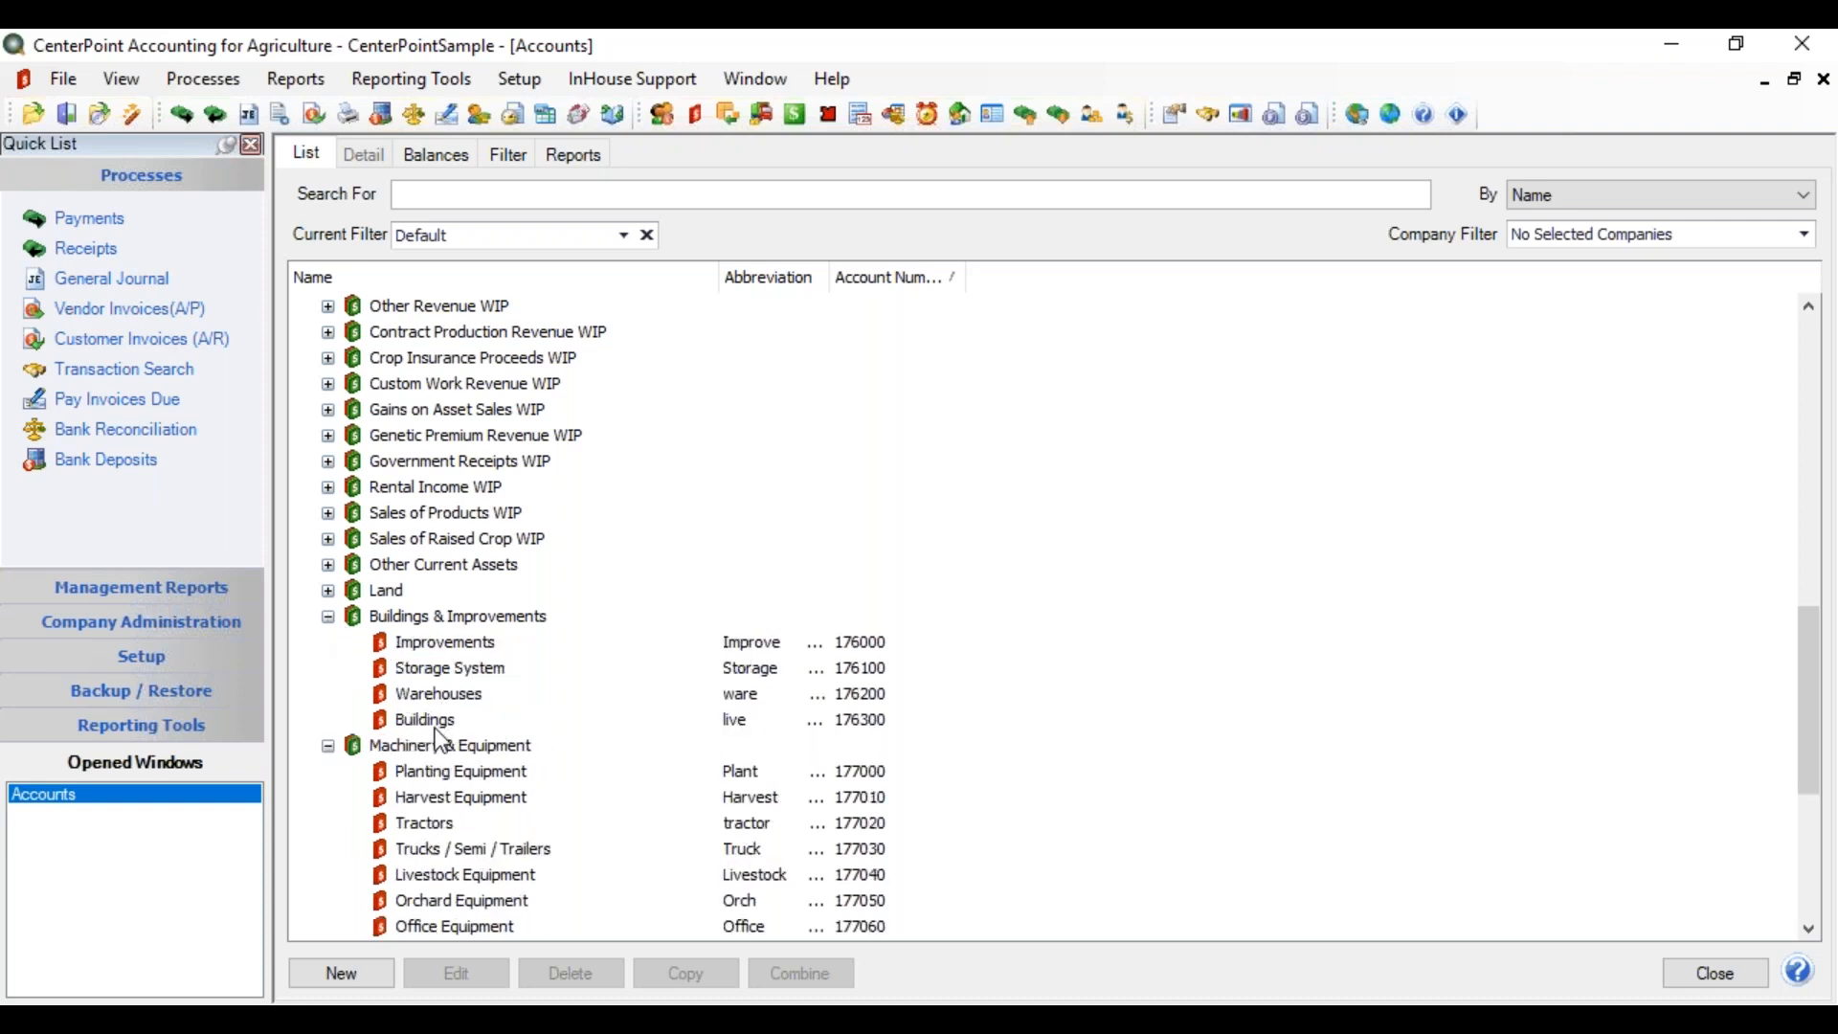
click(453, 799)
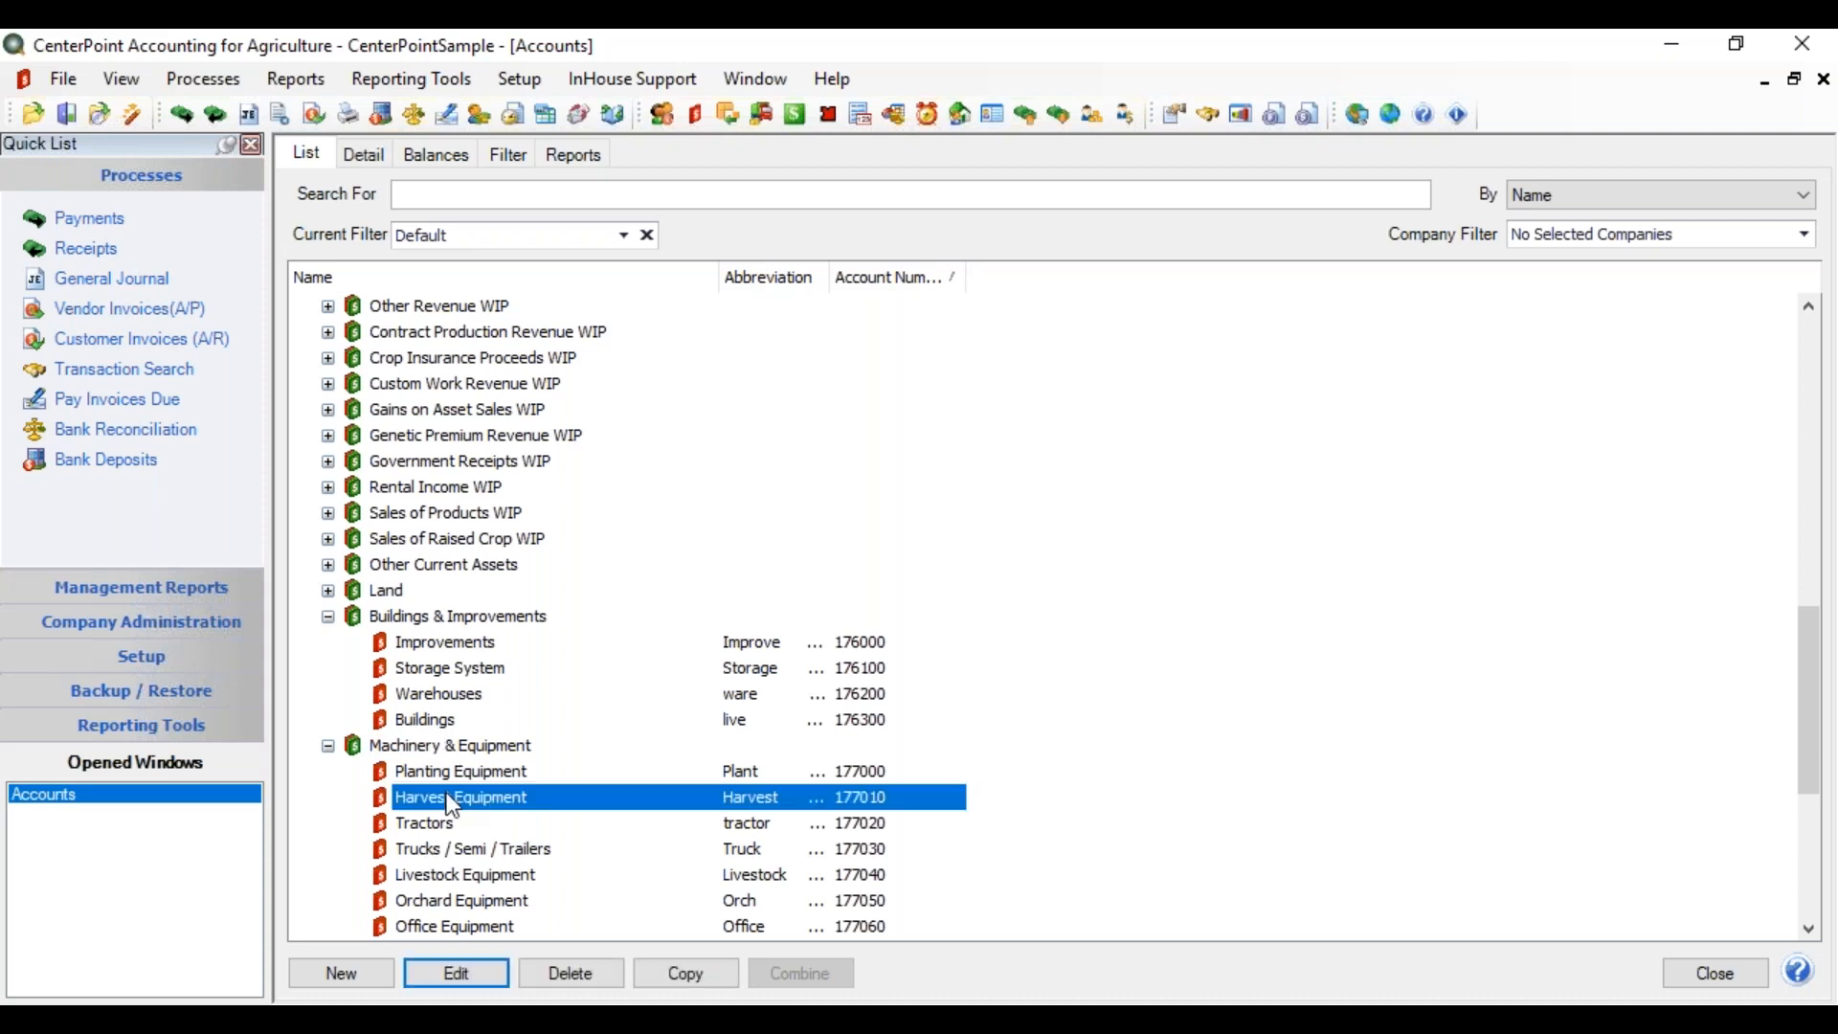
double_click(453, 799)
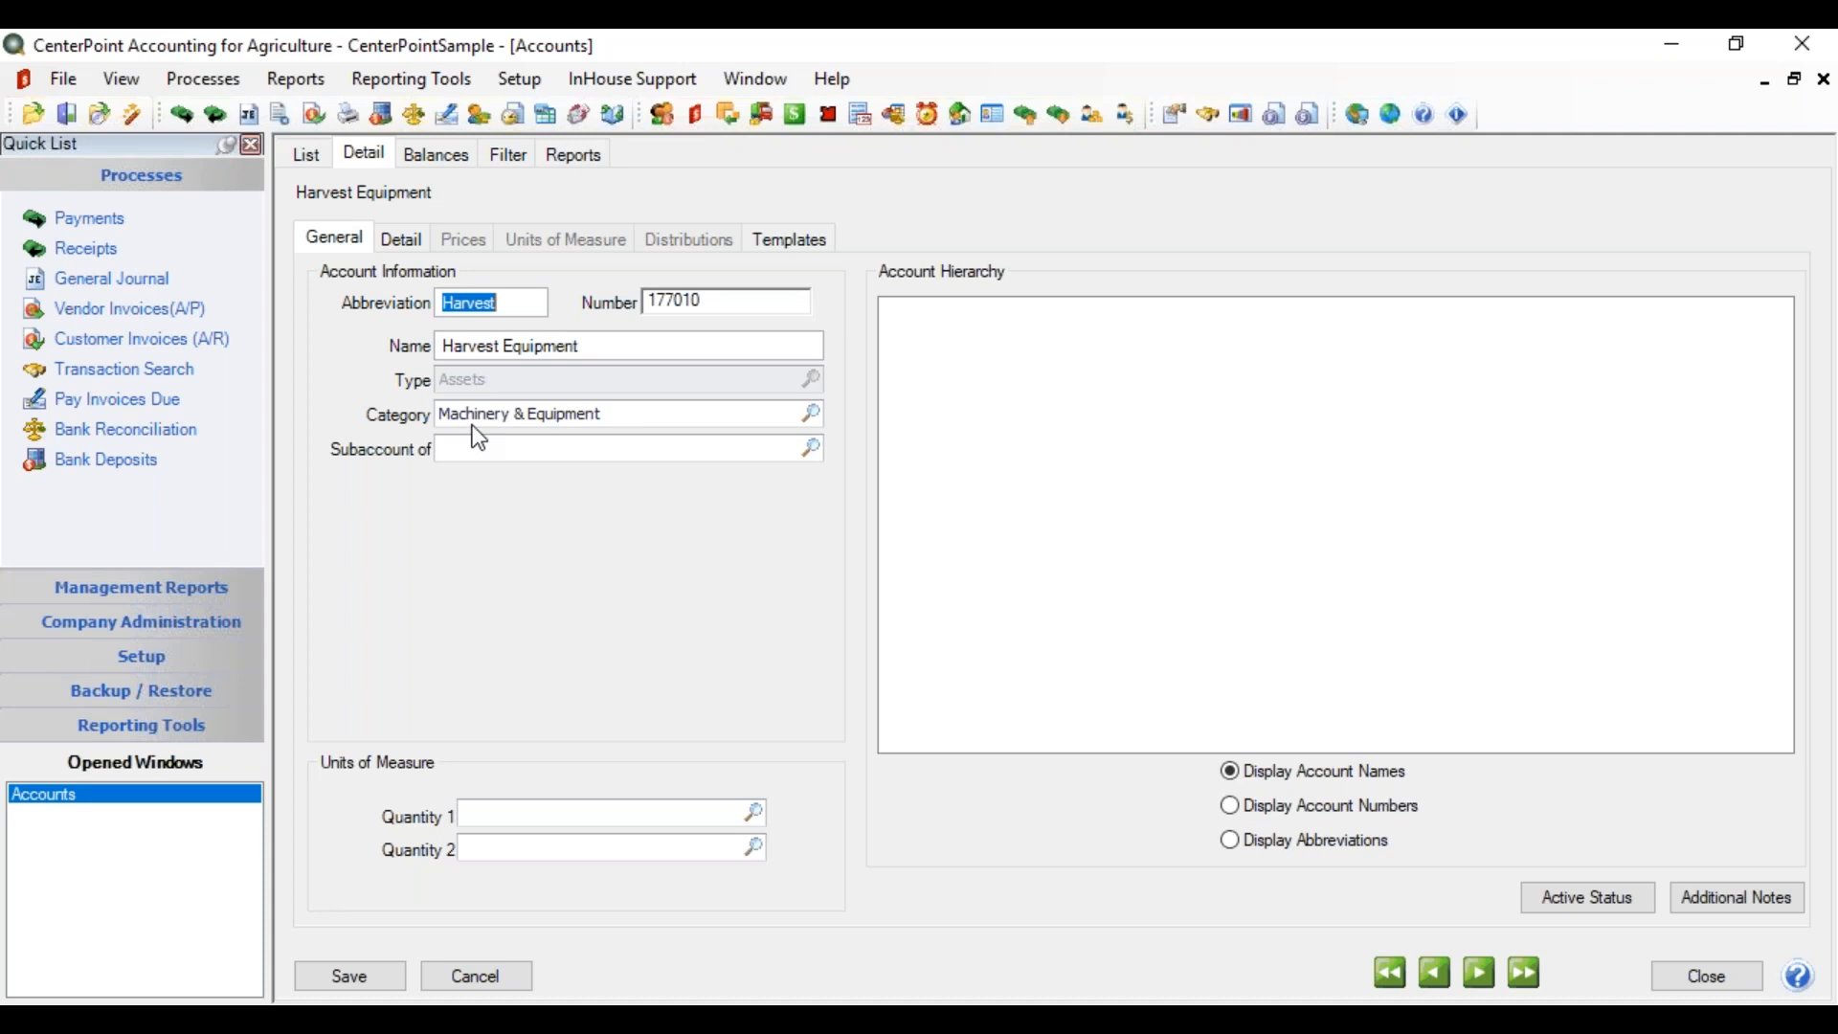
click(490, 971)
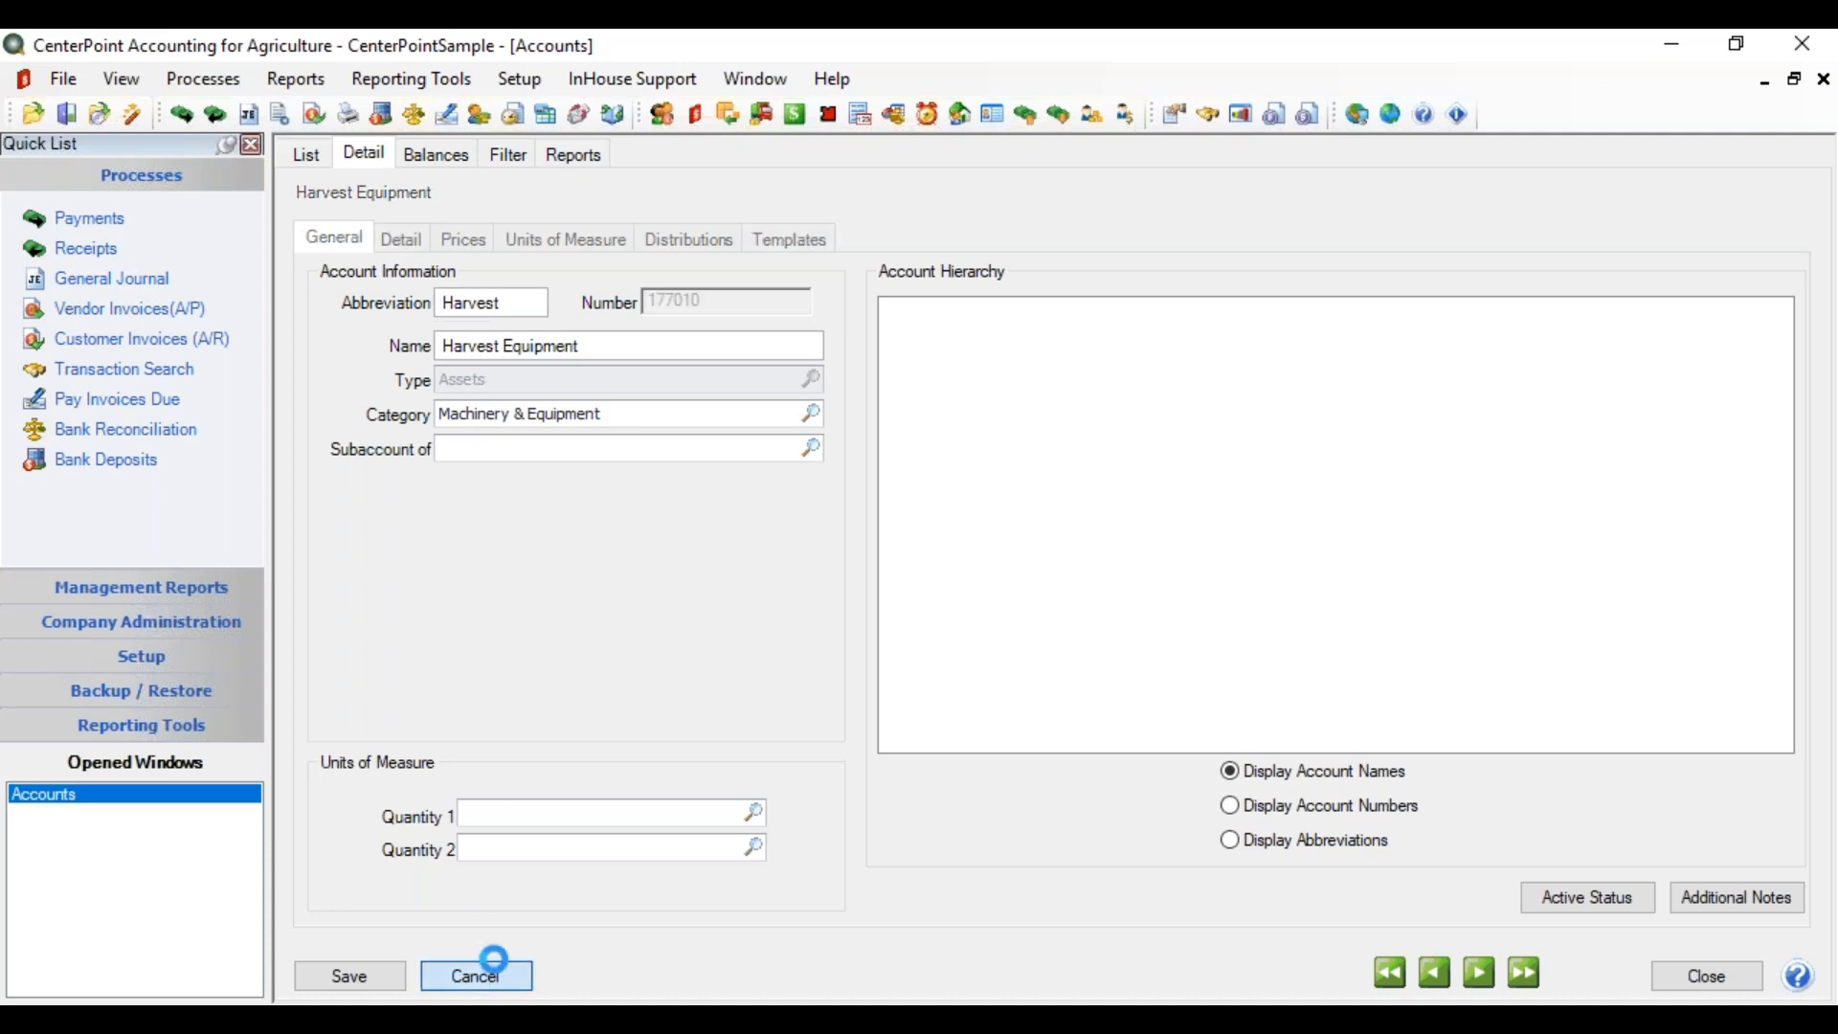
click(1756, 974)
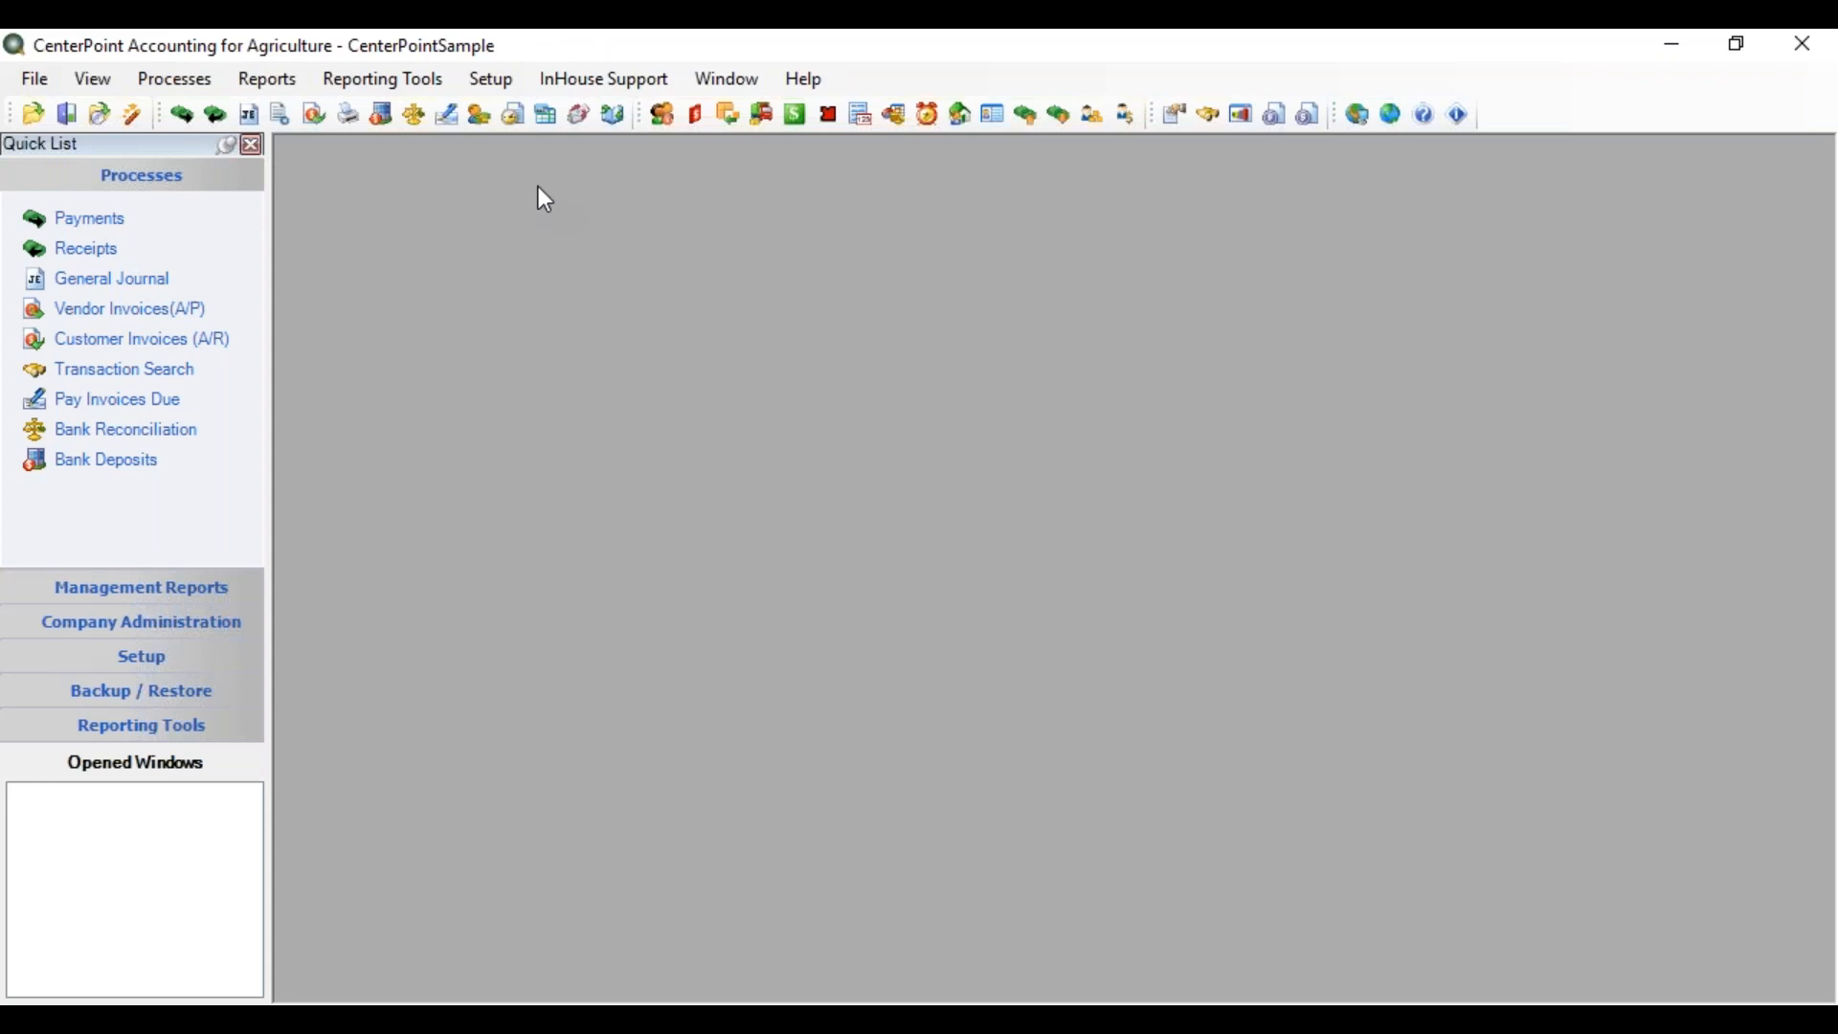
Open the fixed assets setup list and expand Assets, Machinery & Equipment and Other Equipment.
click(490, 80)
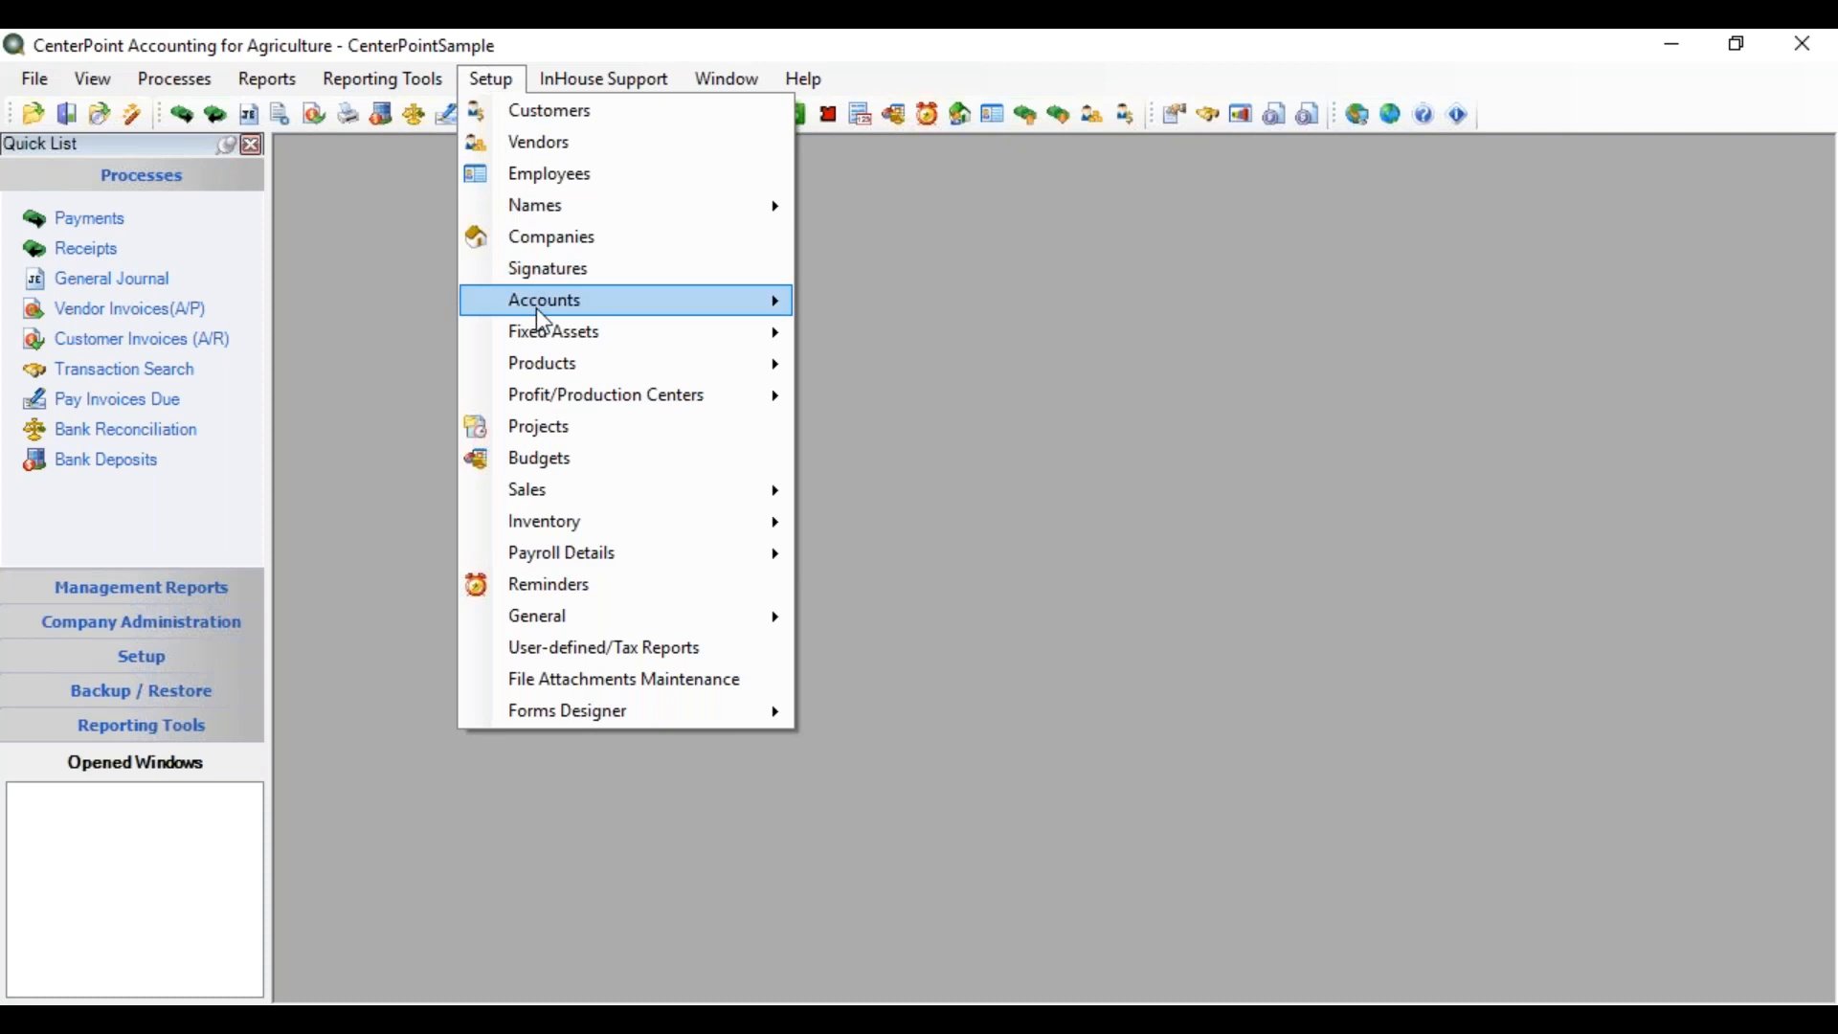
mouse_move(544, 329)
click(862, 335)
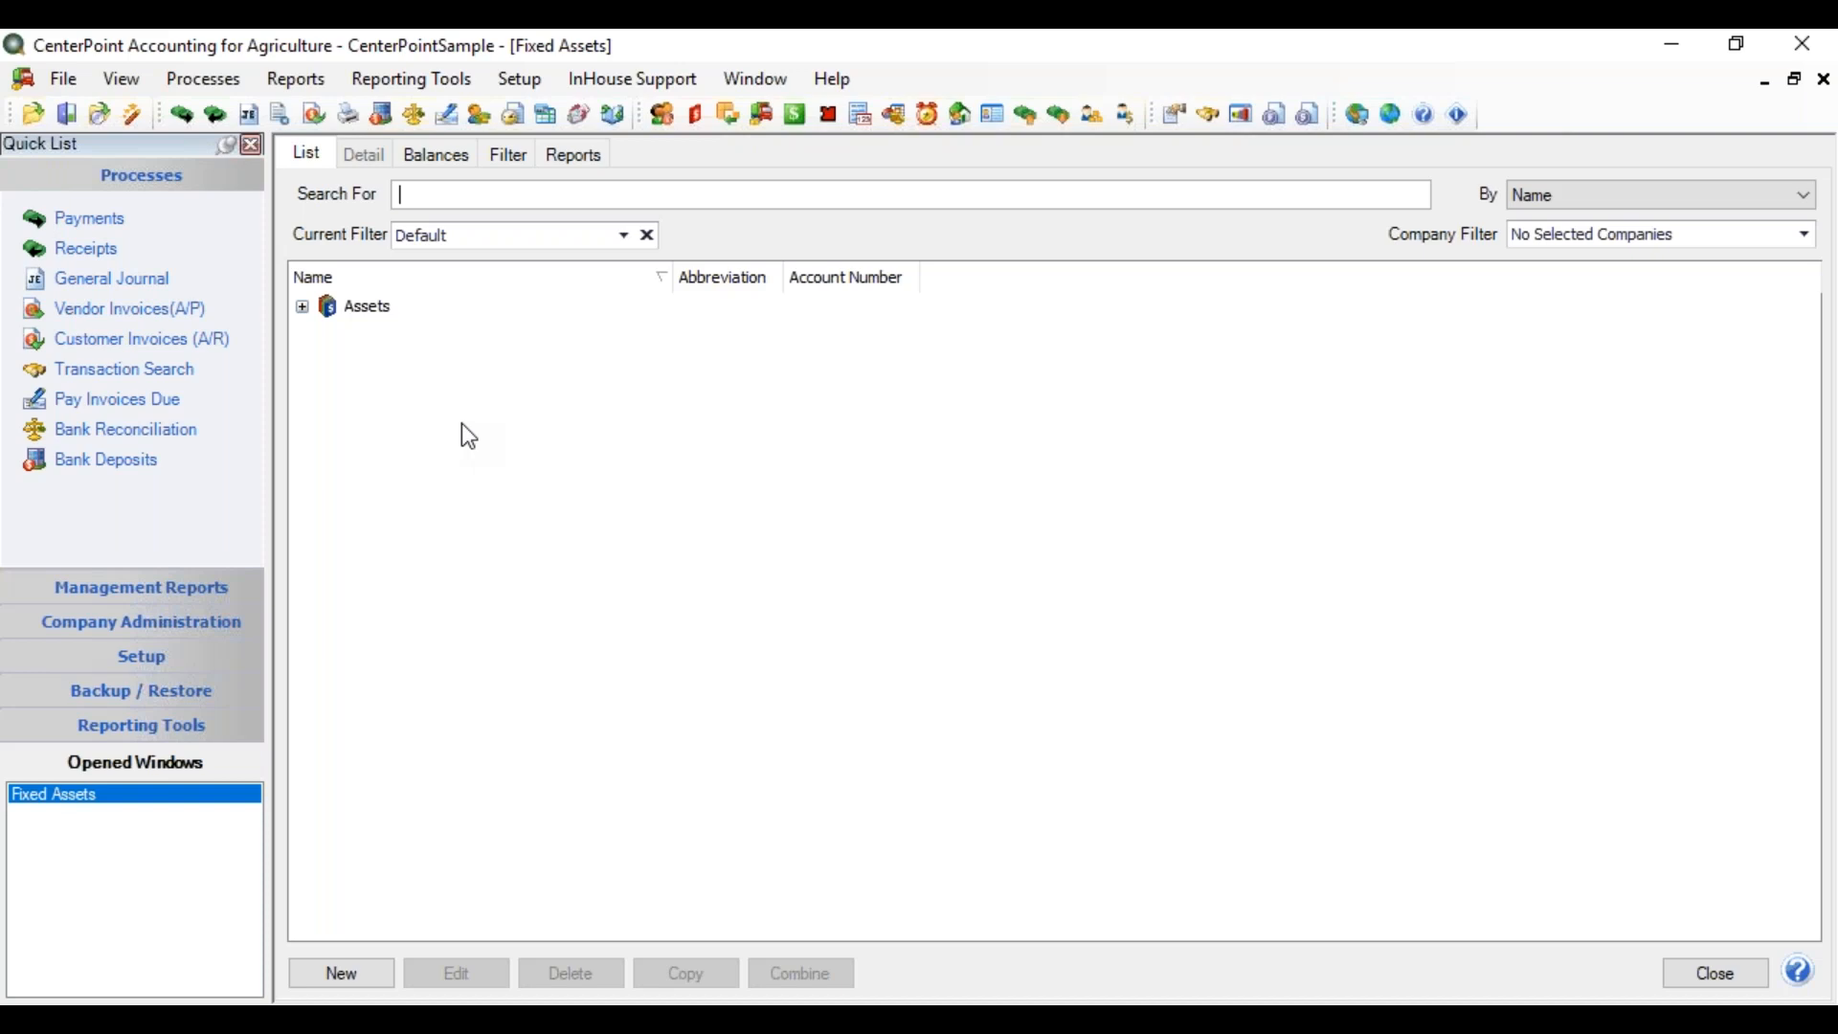
click(302, 307)
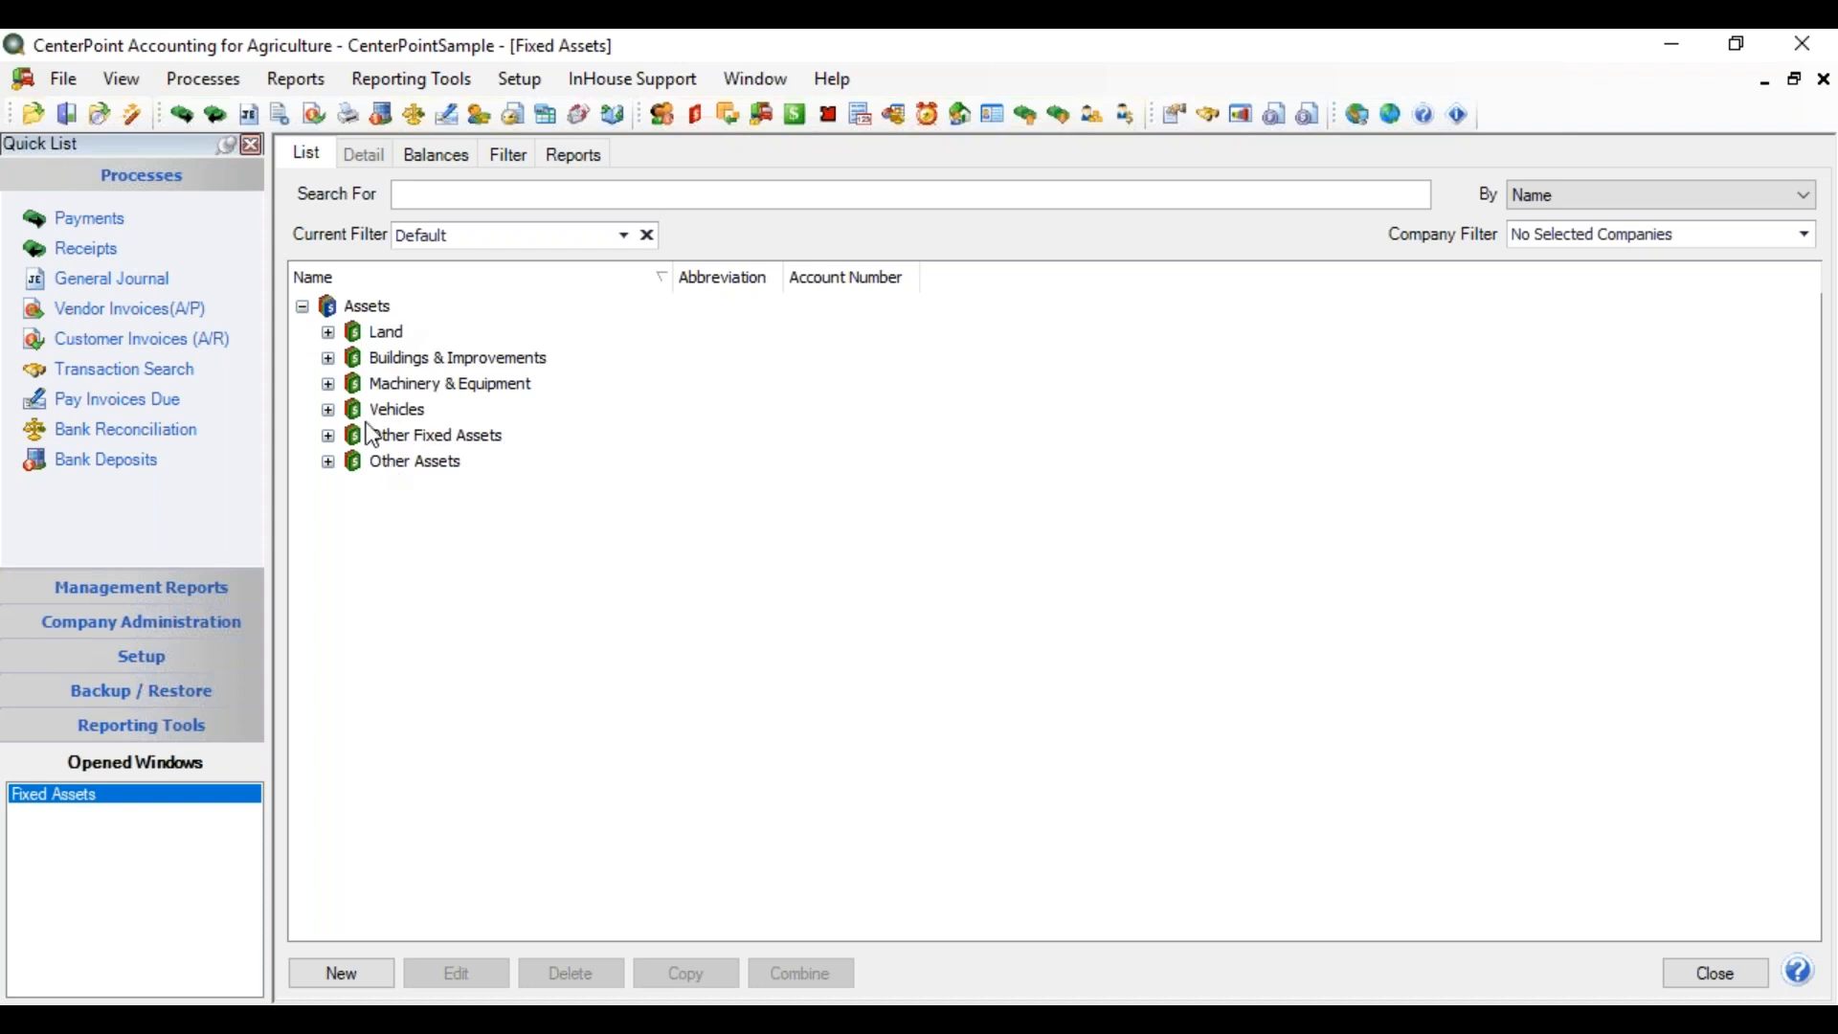
click(329, 384)
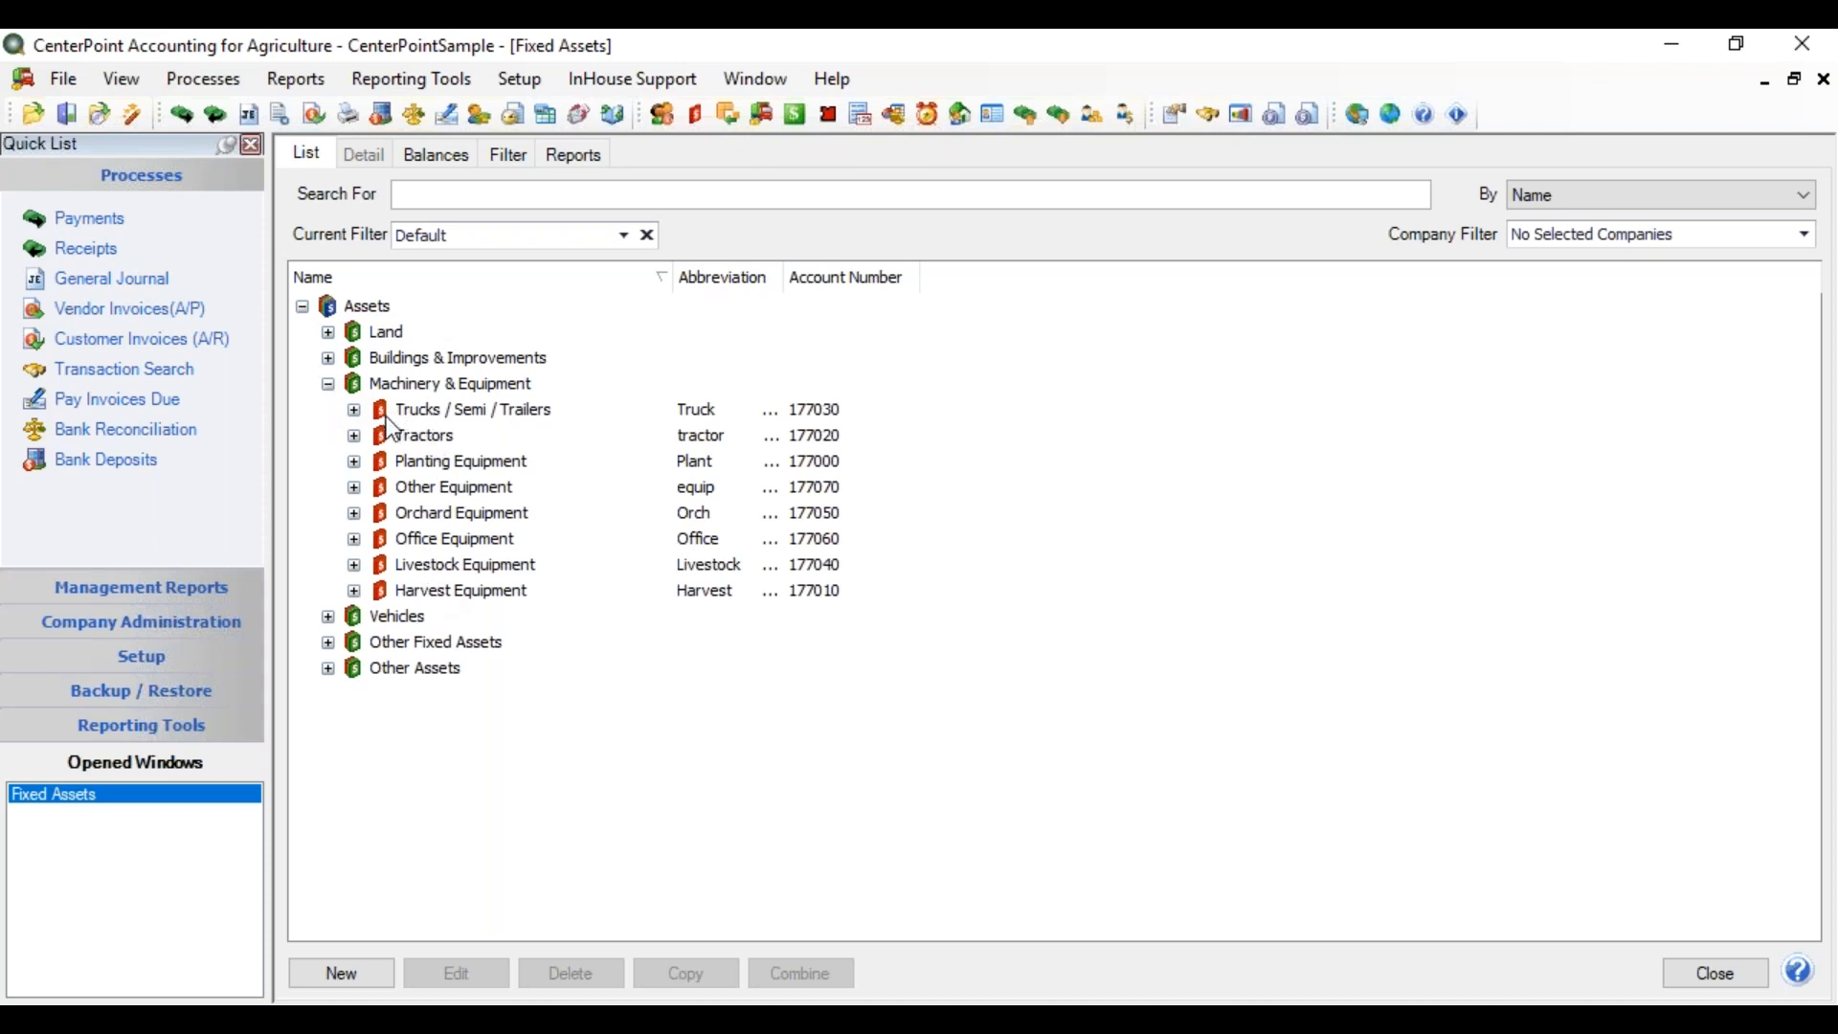
click(355, 489)
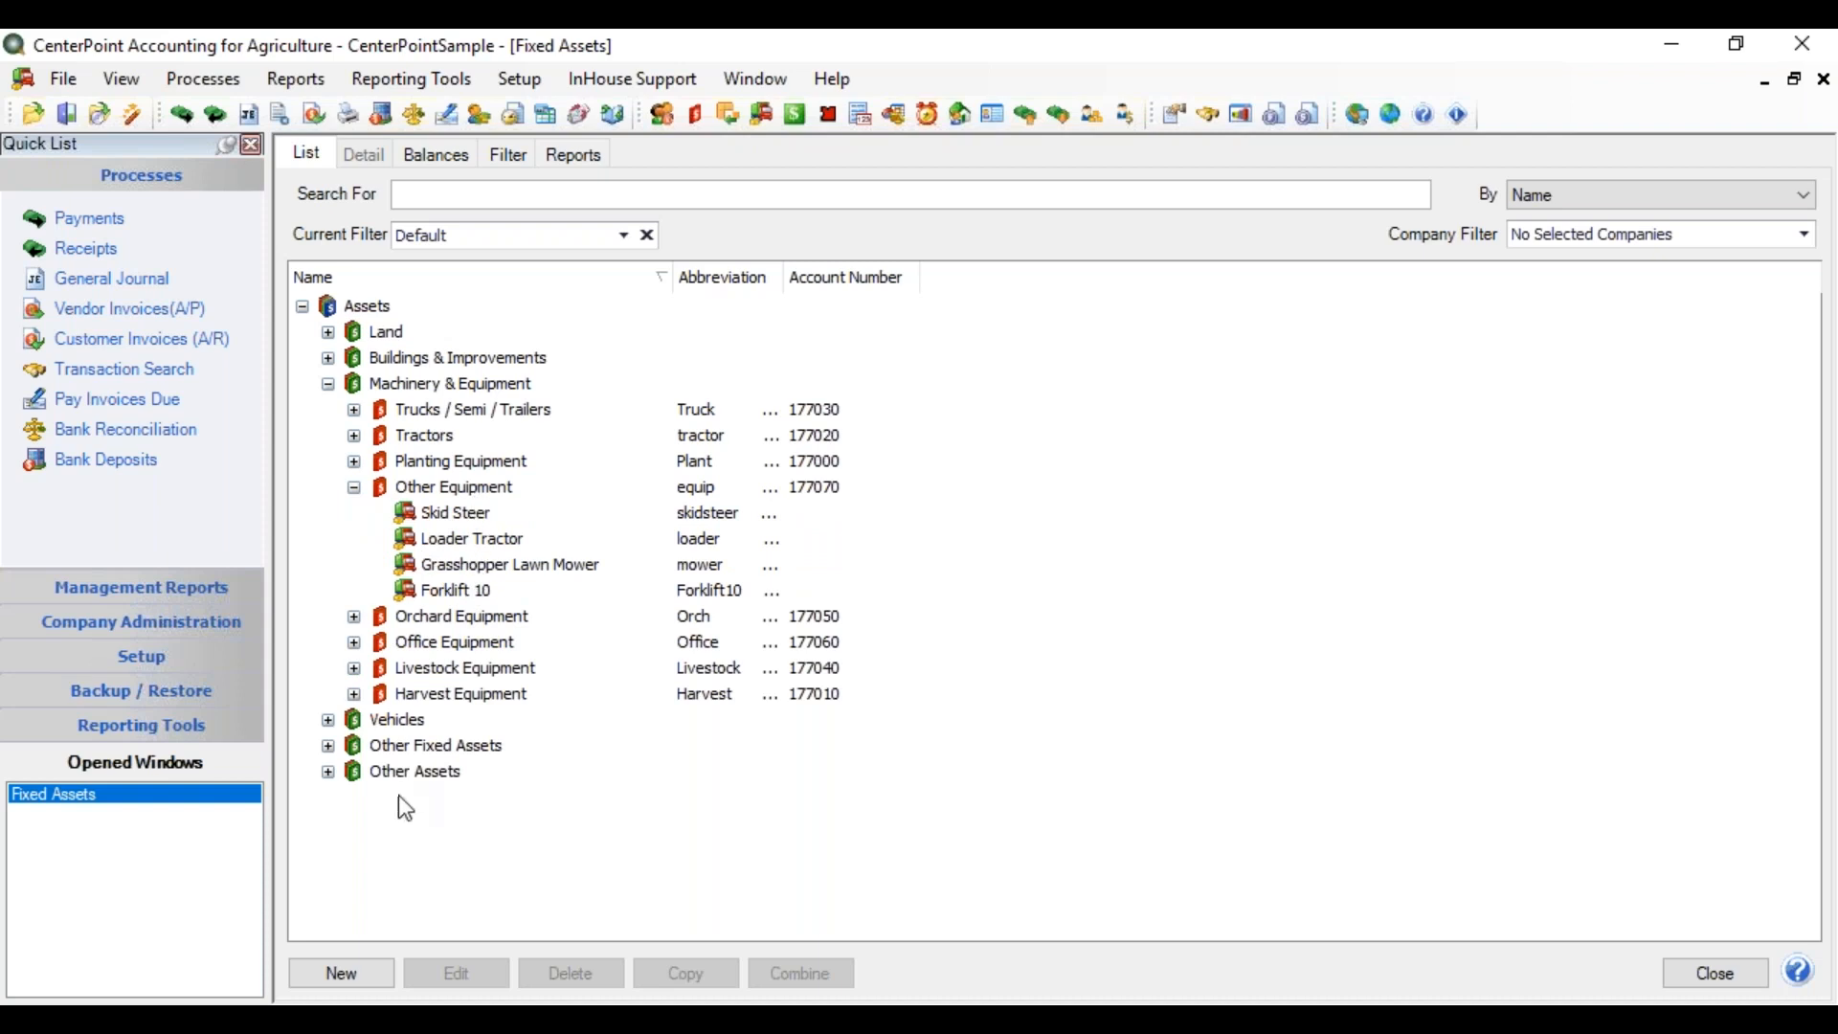
Start a new fixed asset with the abbreviation ATV and the name ATV Gator.
click(364, 974)
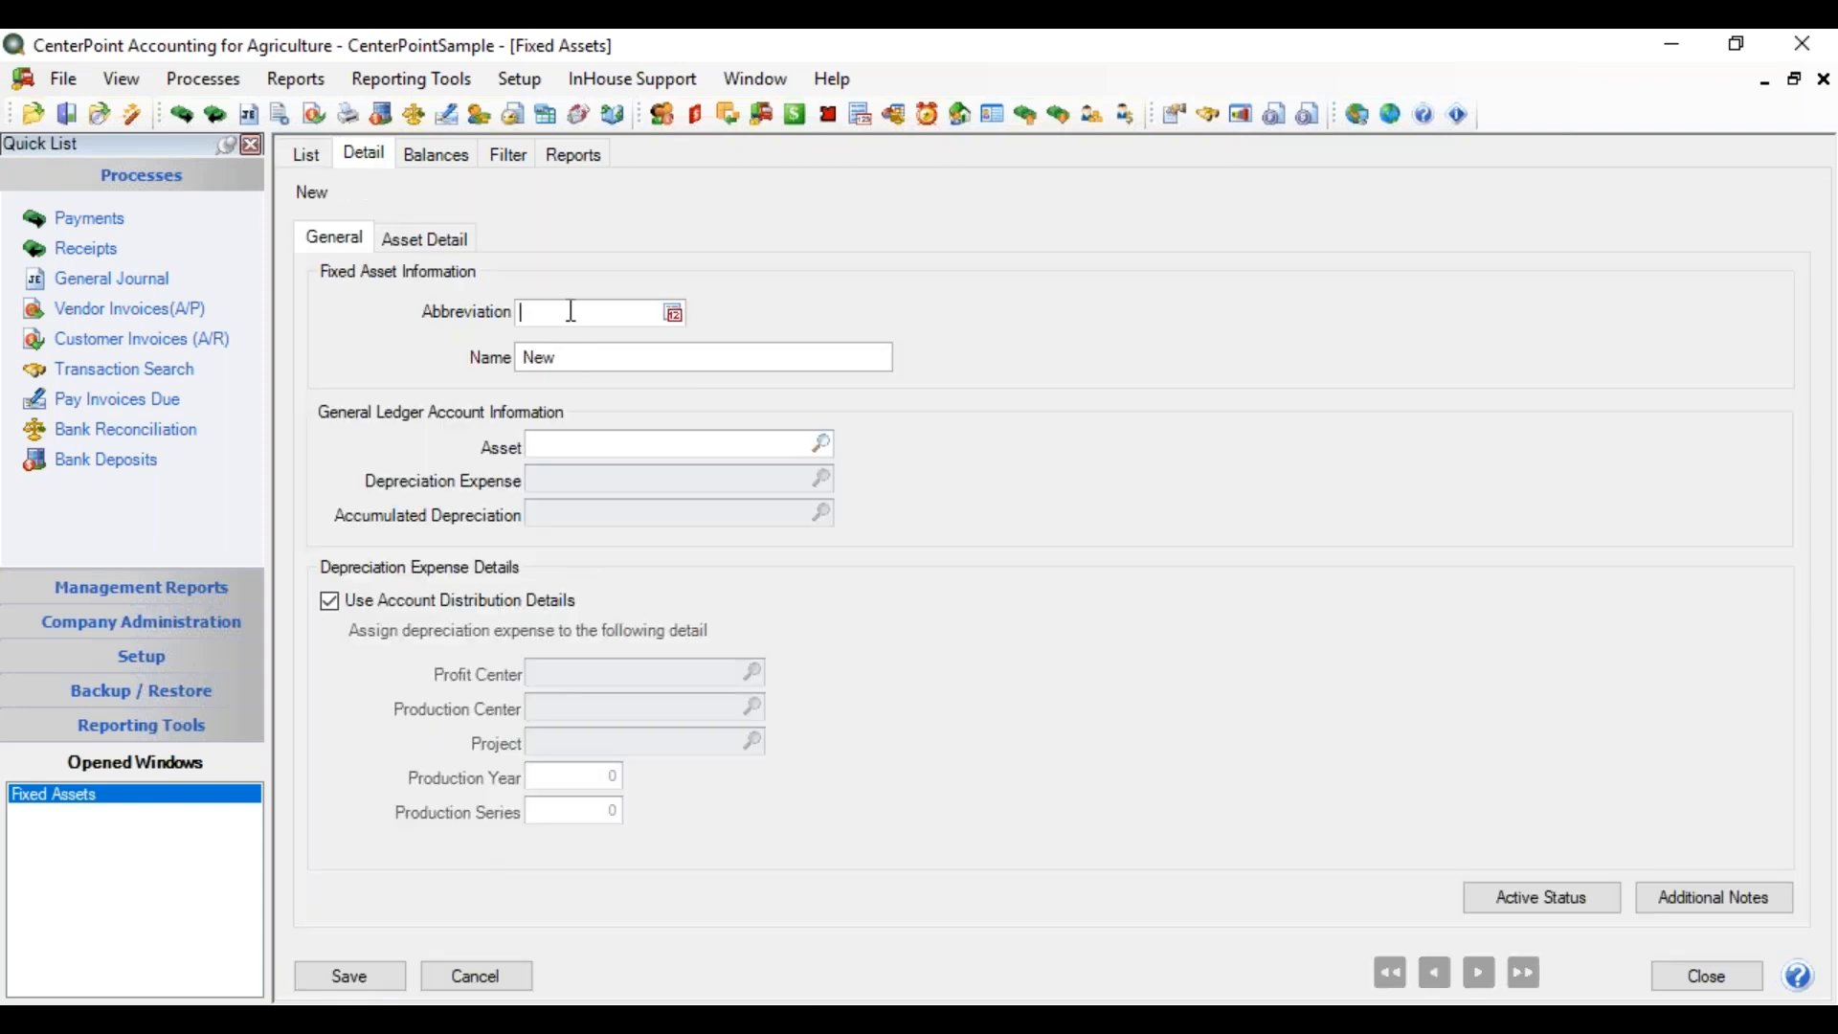
text(ATV)
key(Tab)
text(ATV Gator)
key(Tab)
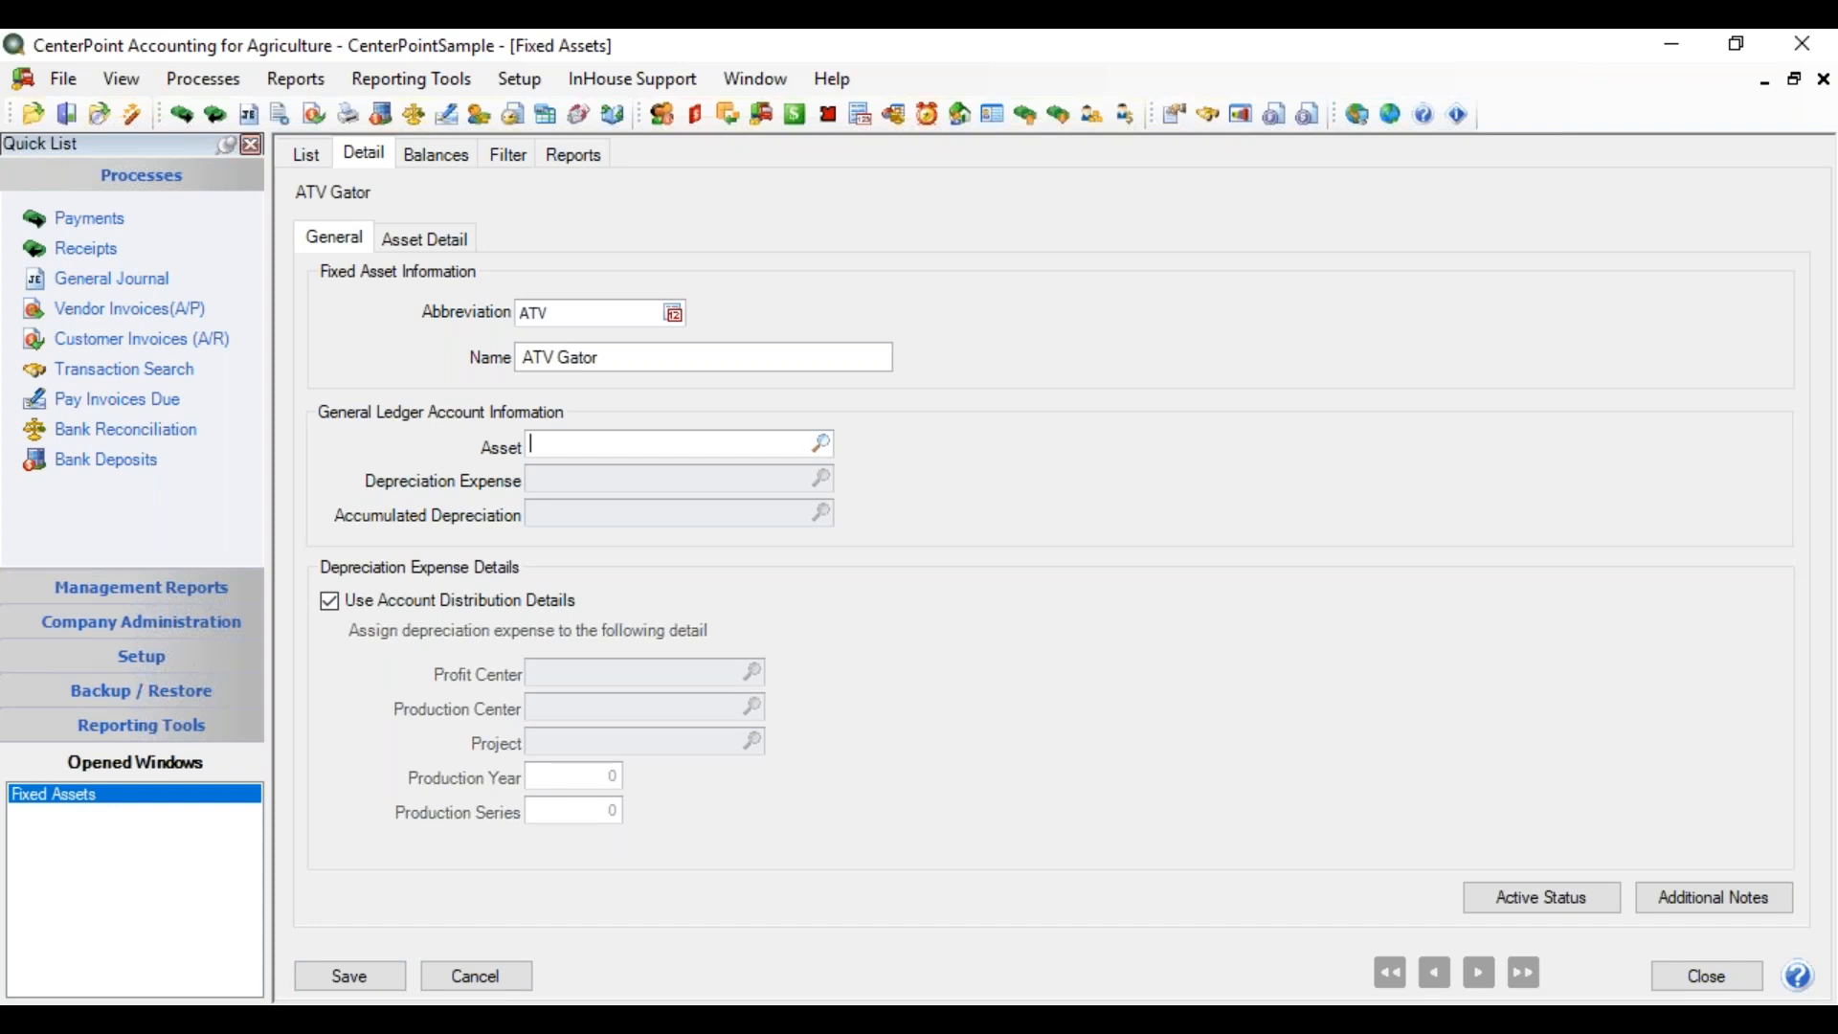
Assign Other Equipment as the general ledger asset account for the ATV Gator.
click(819, 446)
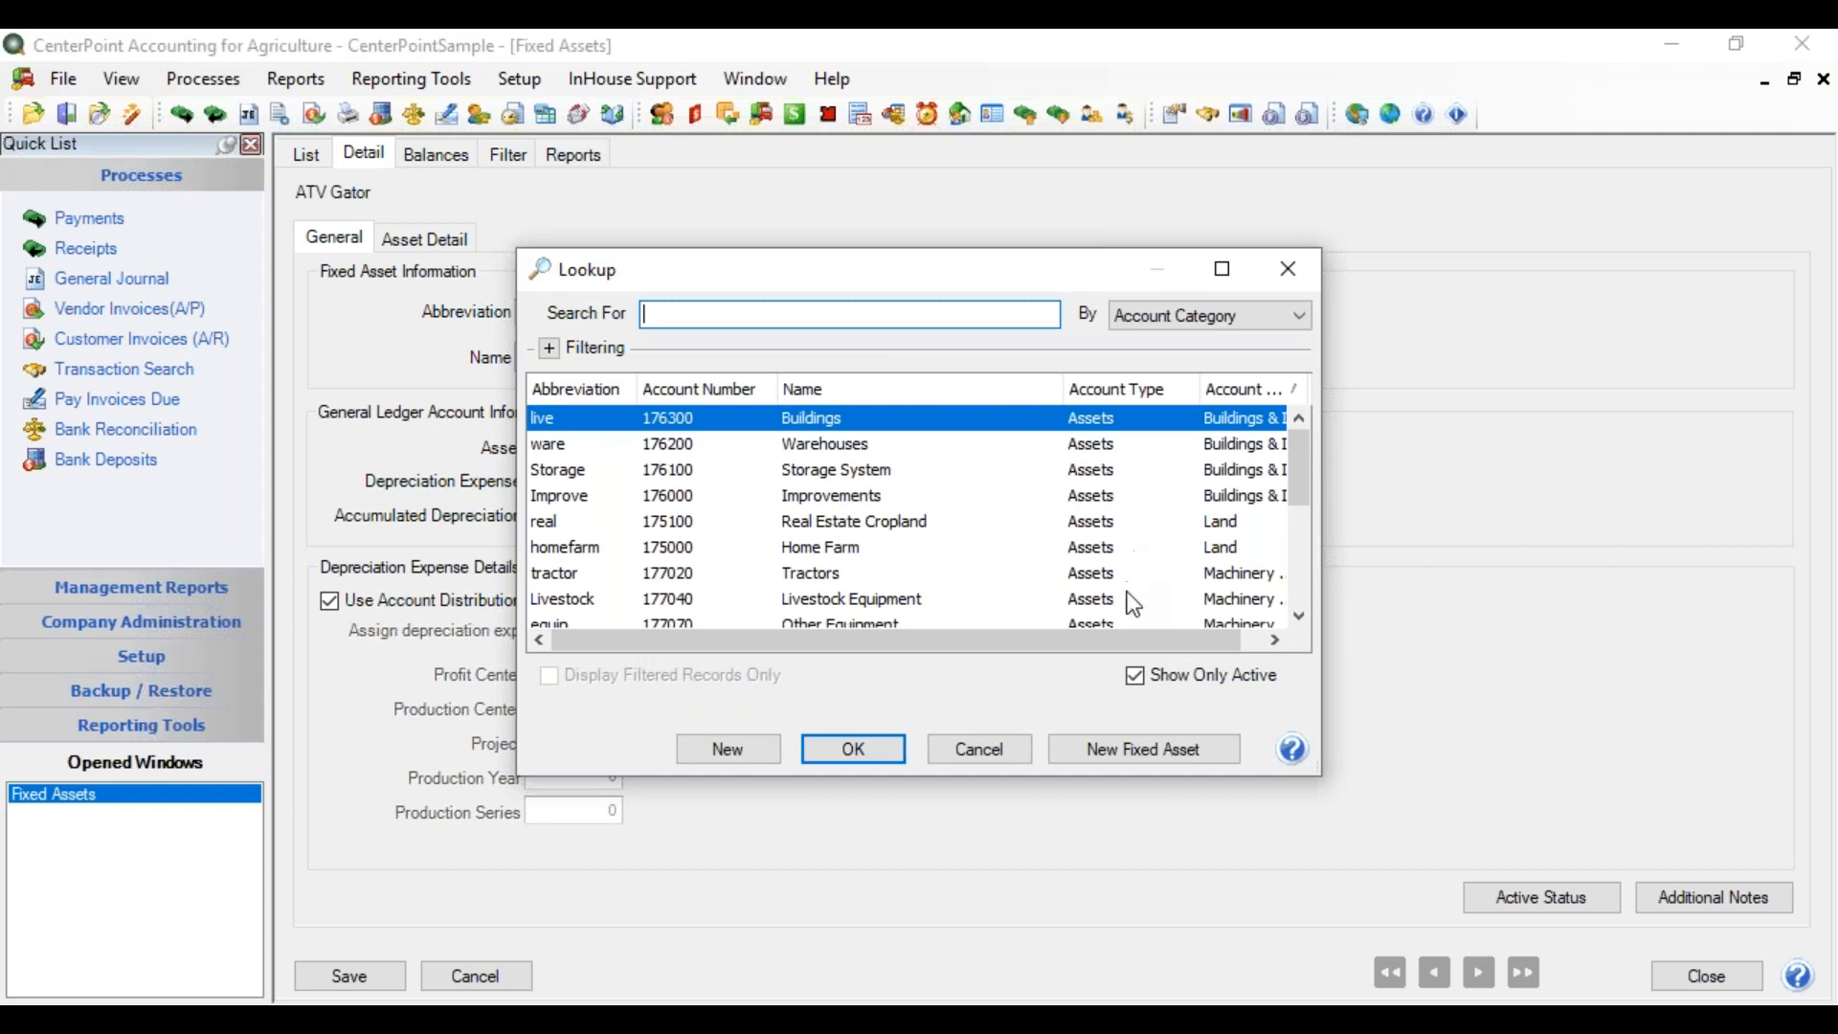
mouse_move(1303, 479)
mouse_down()
mouse_move(1304, 557)
mouse_move(1302, 463)
mouse_move(1298, 485)
mouse_up()
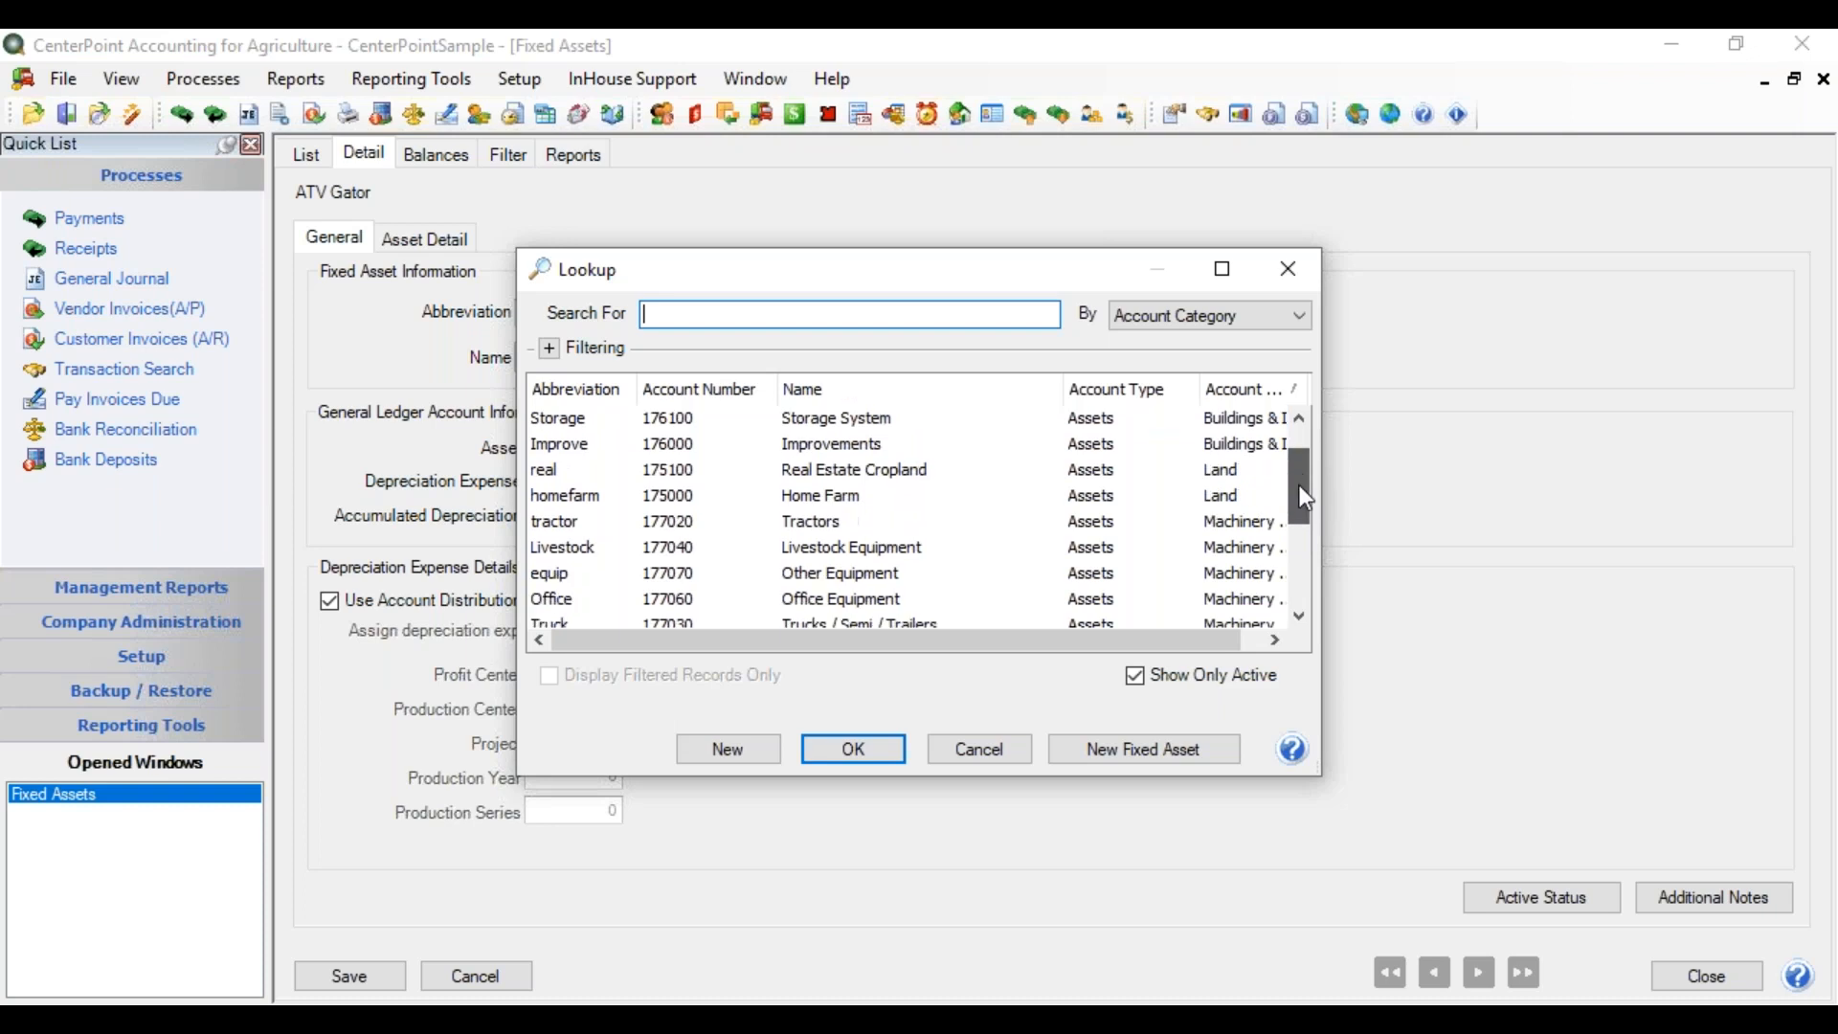
double_click(869, 574)
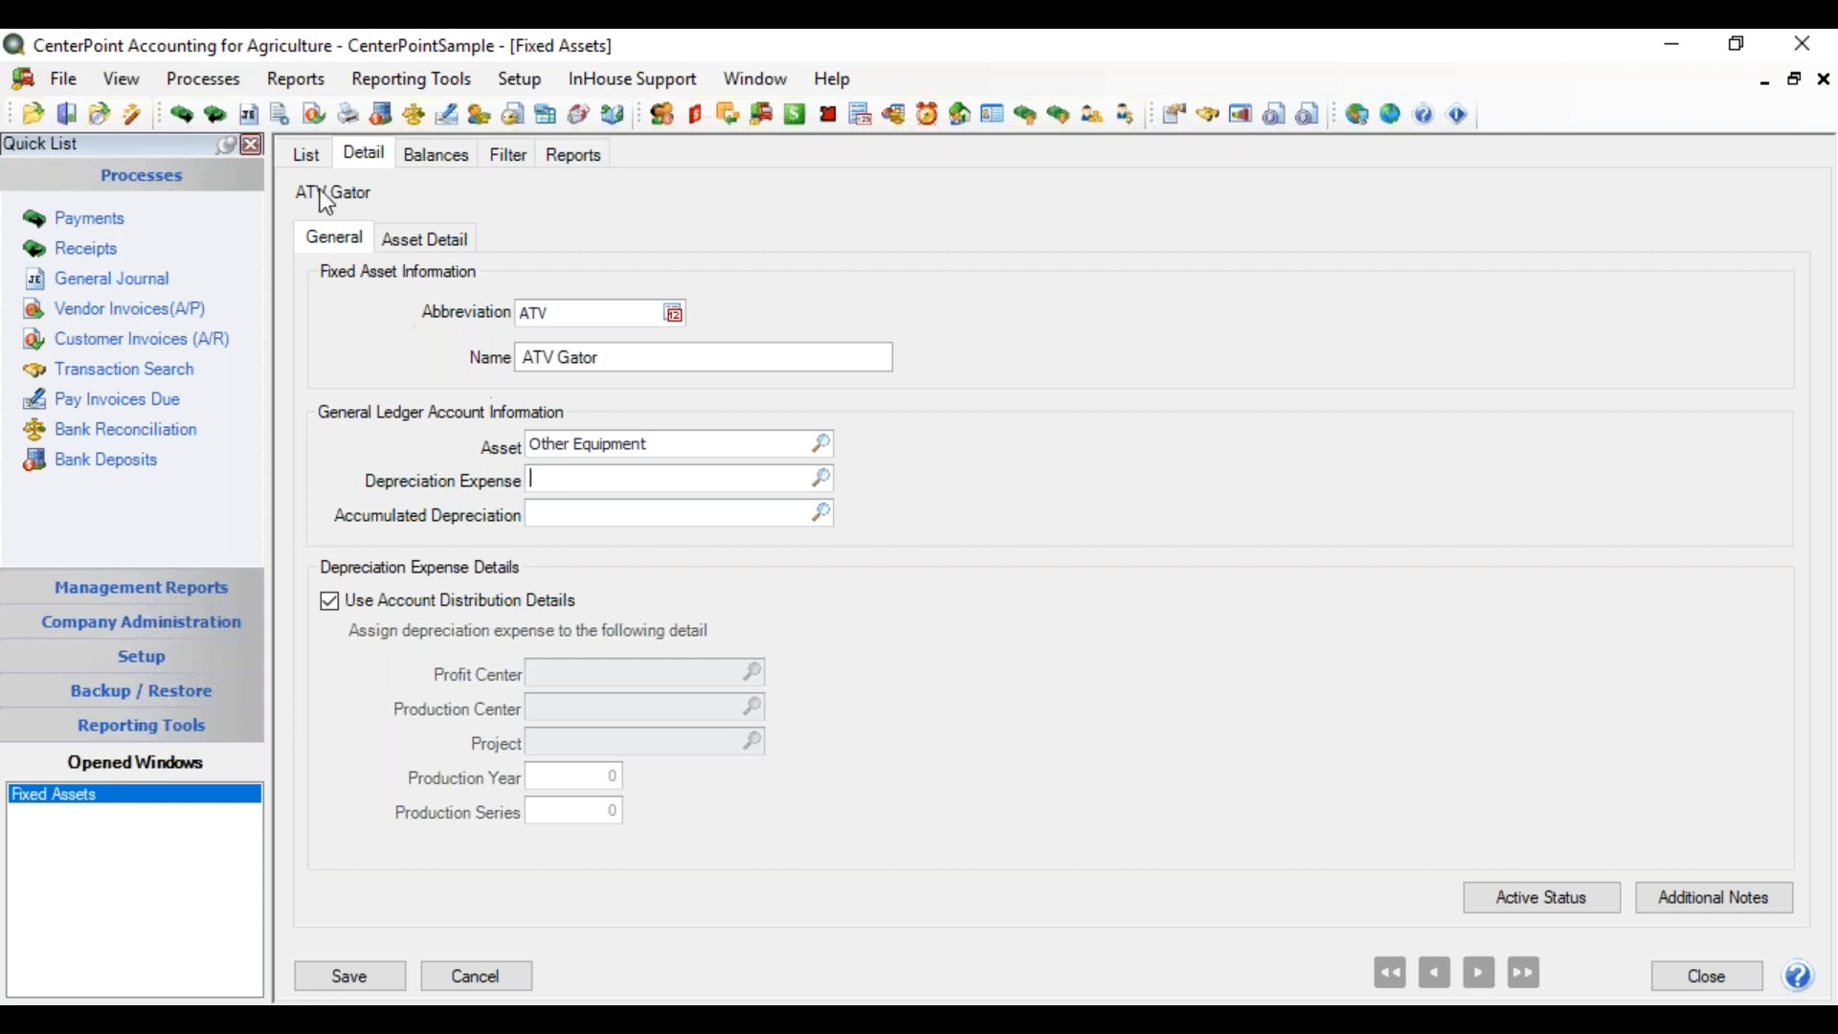
Open the general depreciation preferences at database level and review the accumulated depreciation handling options.
click(61, 78)
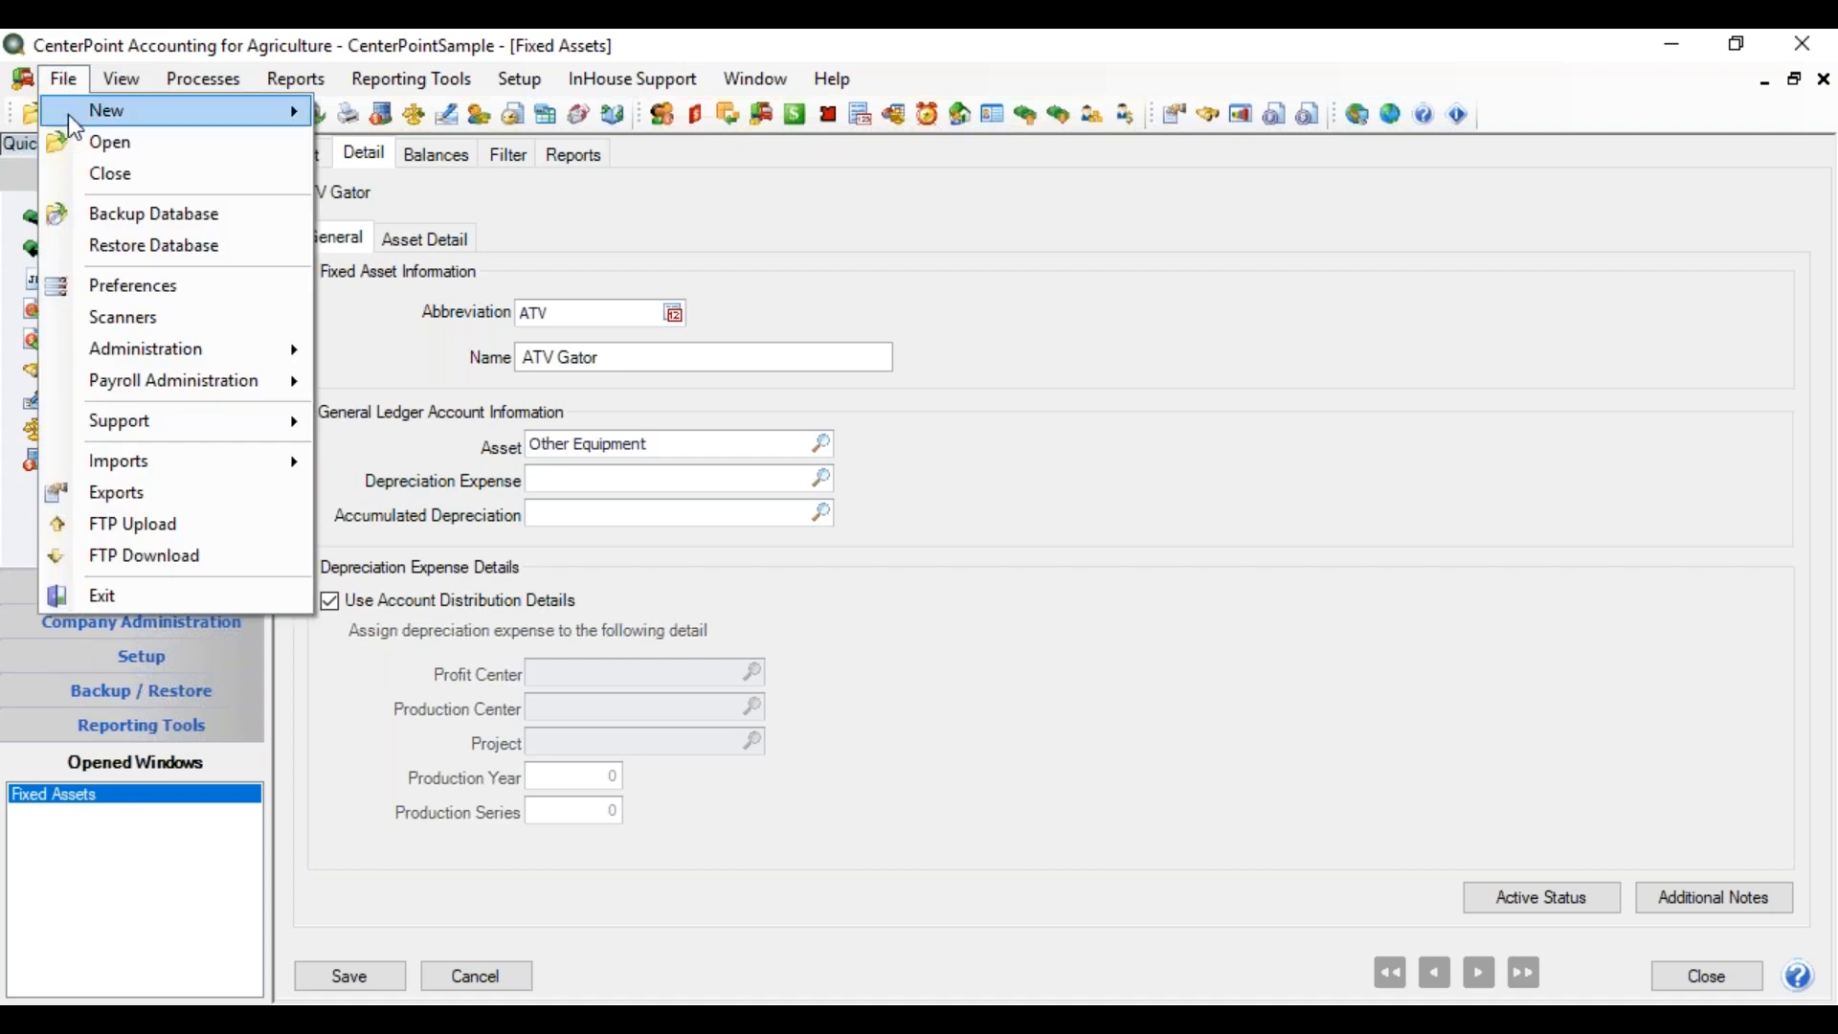
click(99, 287)
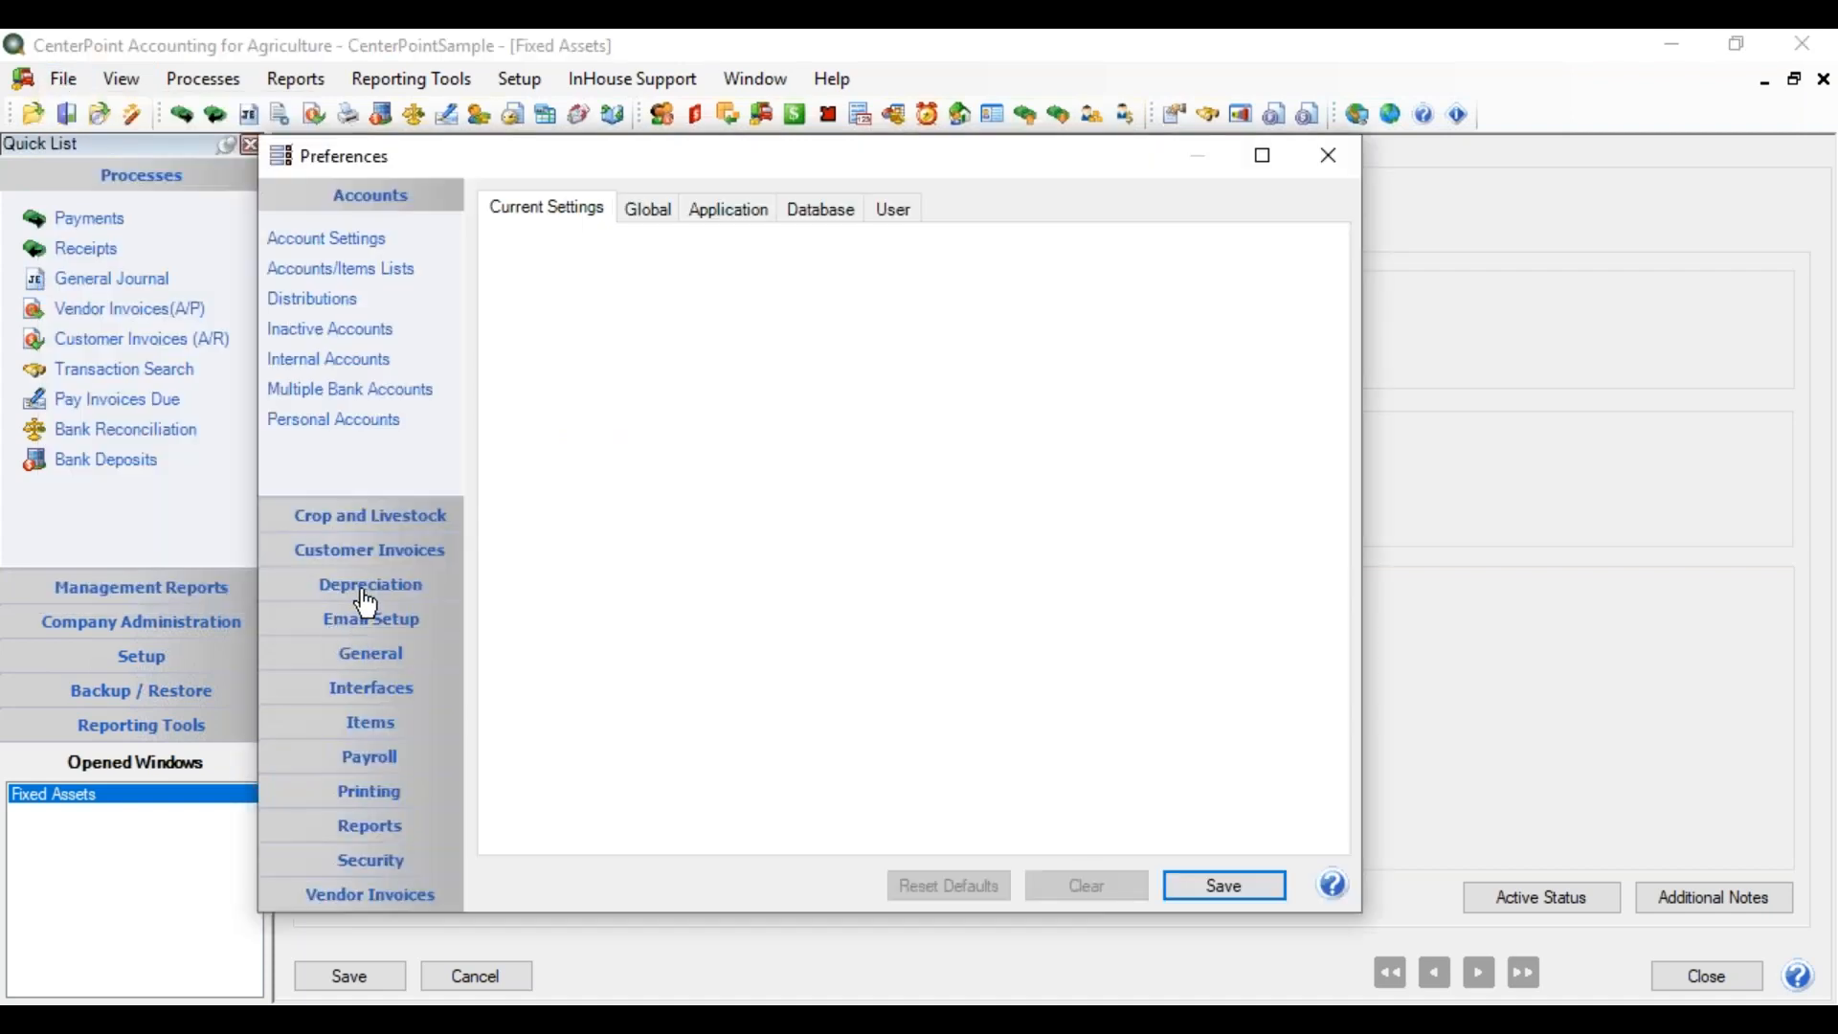
click(363, 594)
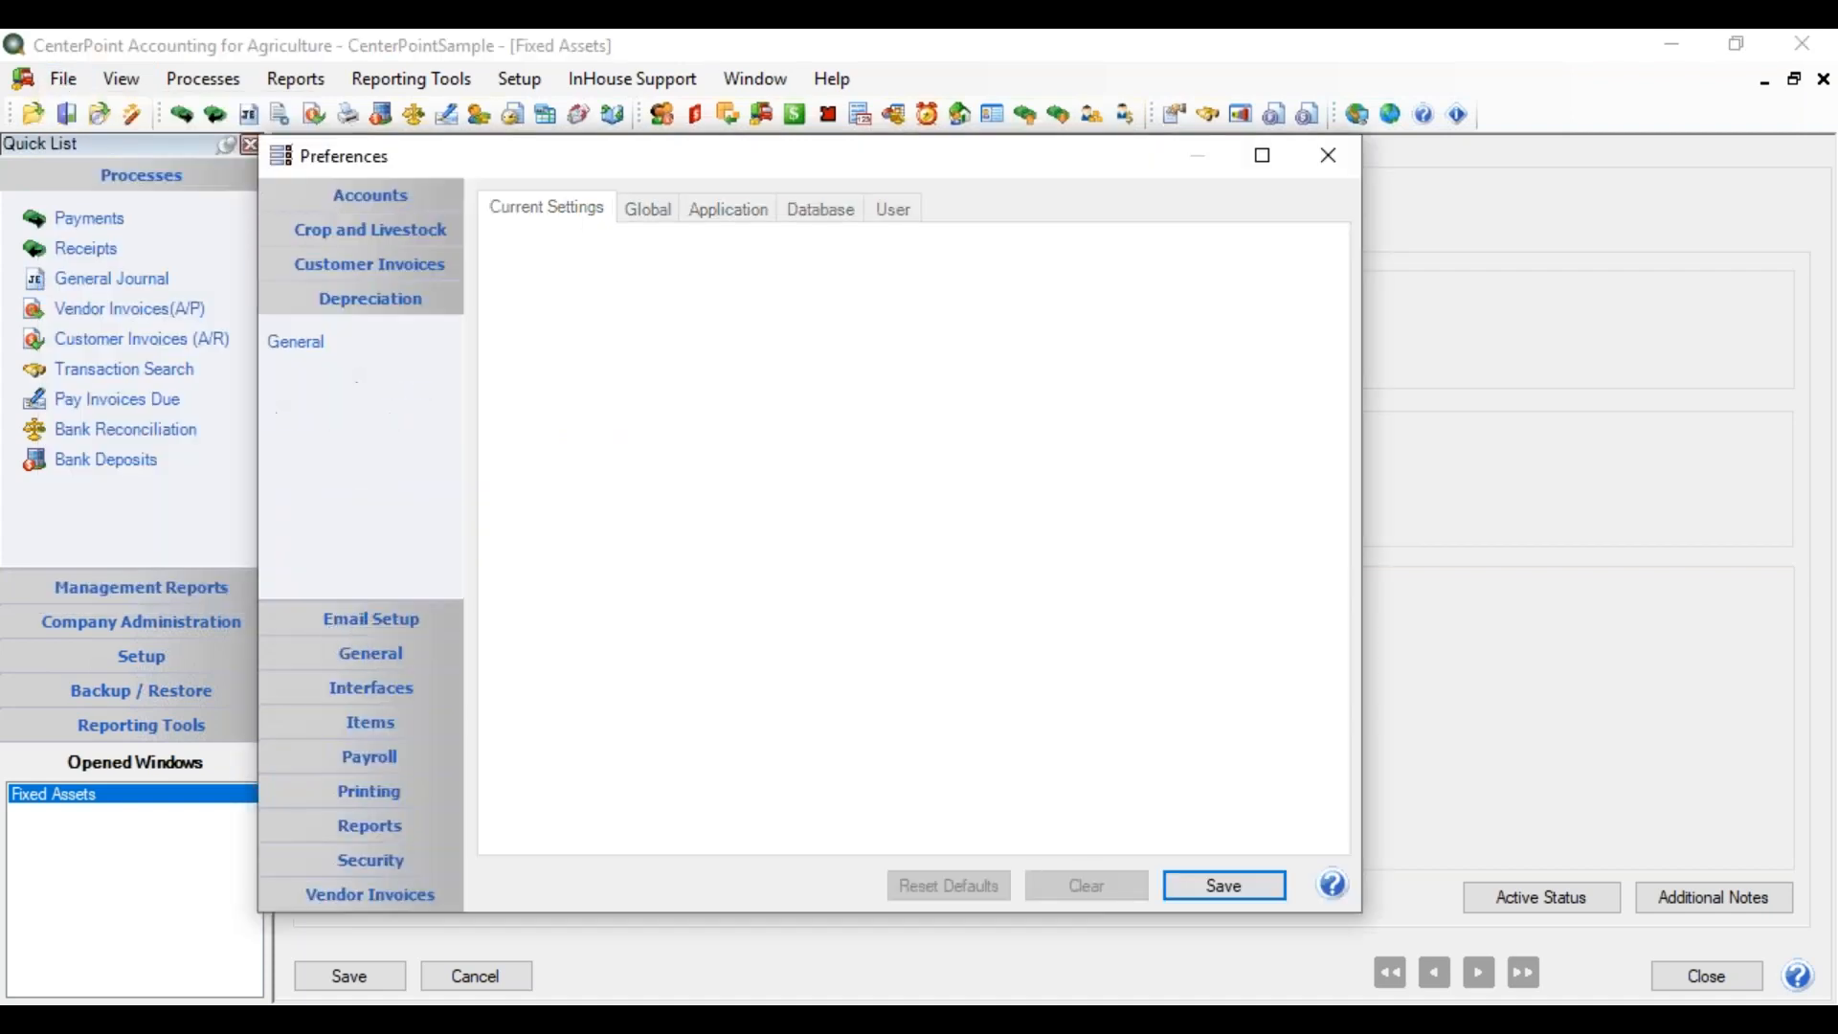
click(304, 358)
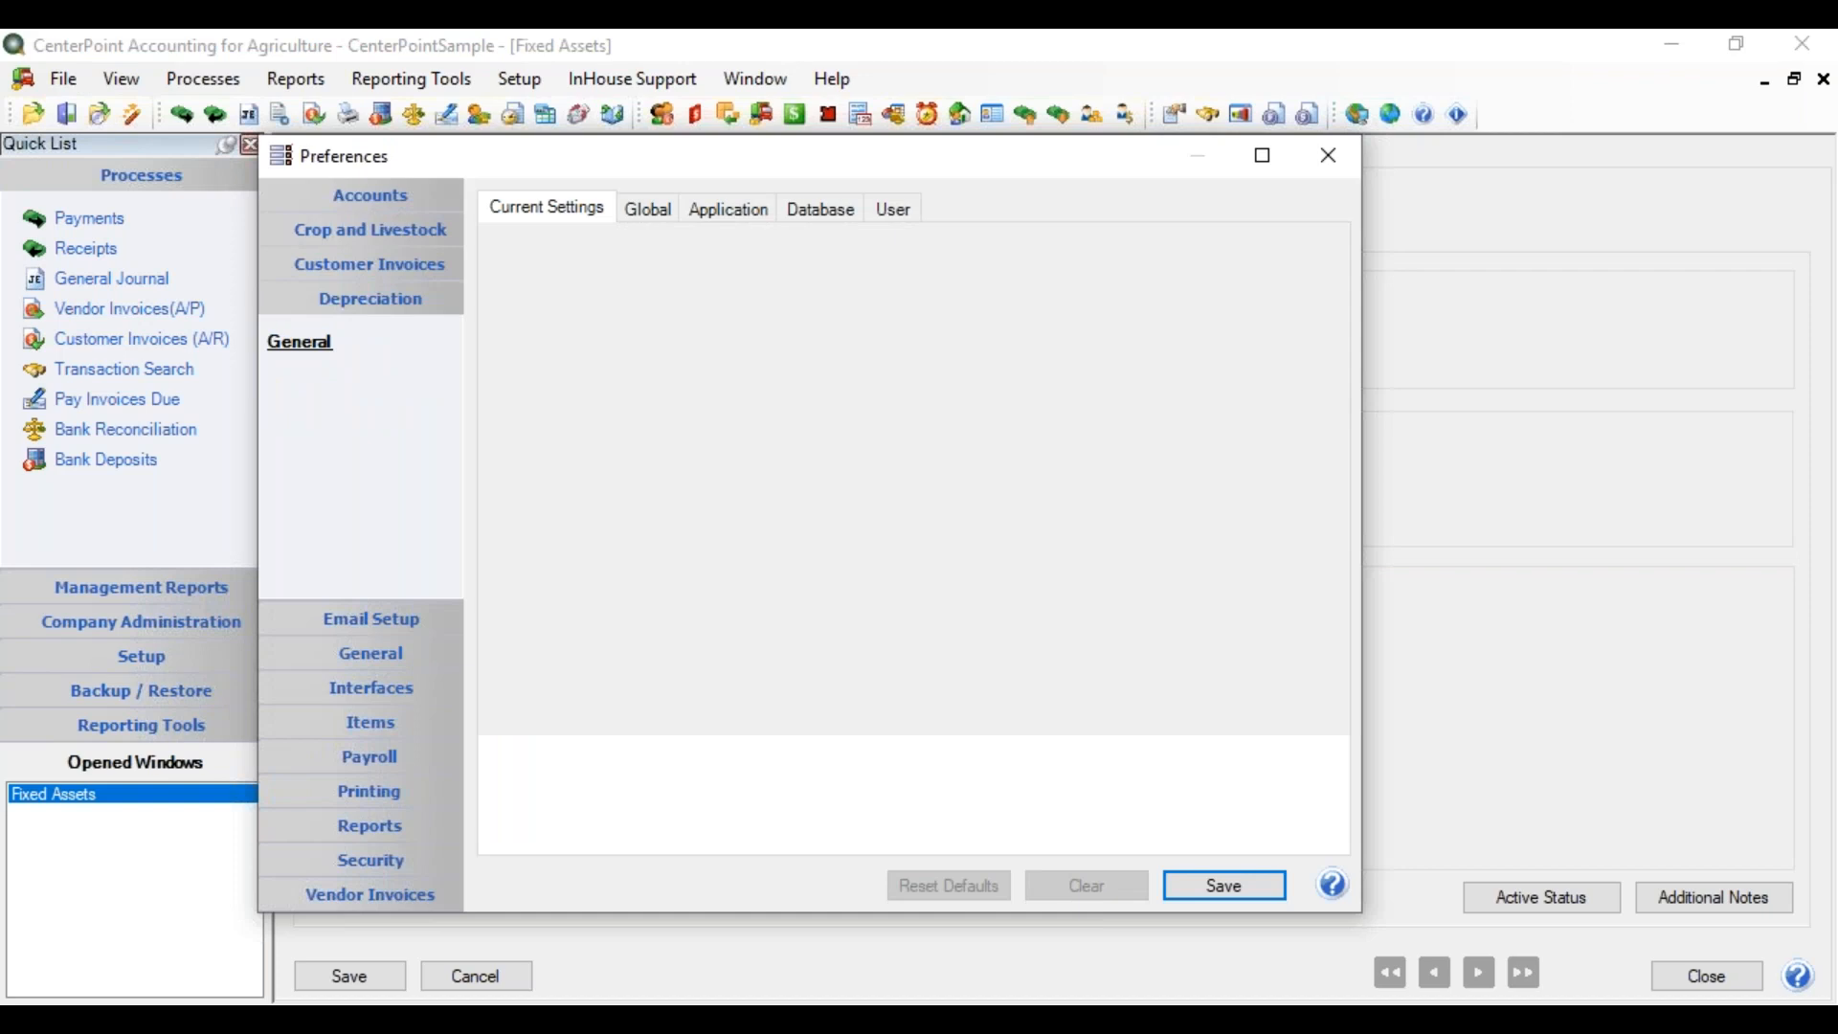
click(809, 210)
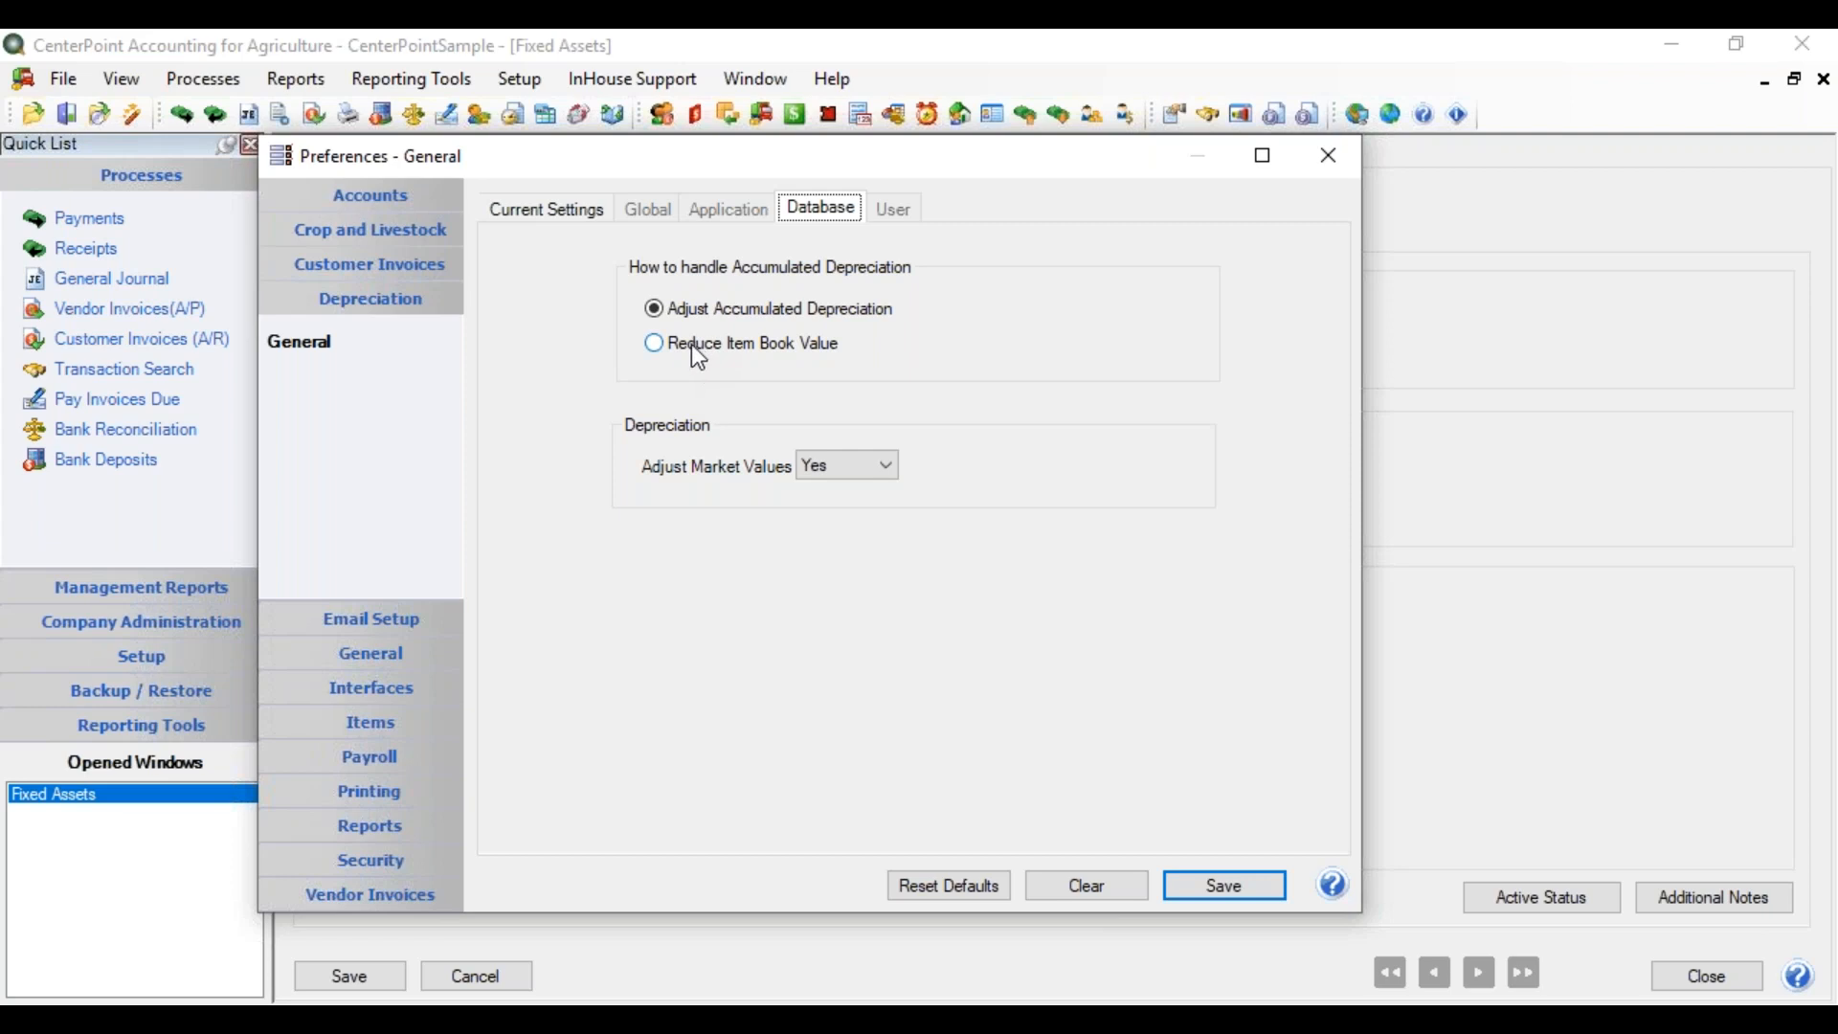
Try the Reduce Item Book Value option and No for Adjust Market Values, restore Yes, and save the depreciation preferences.
click(655, 345)
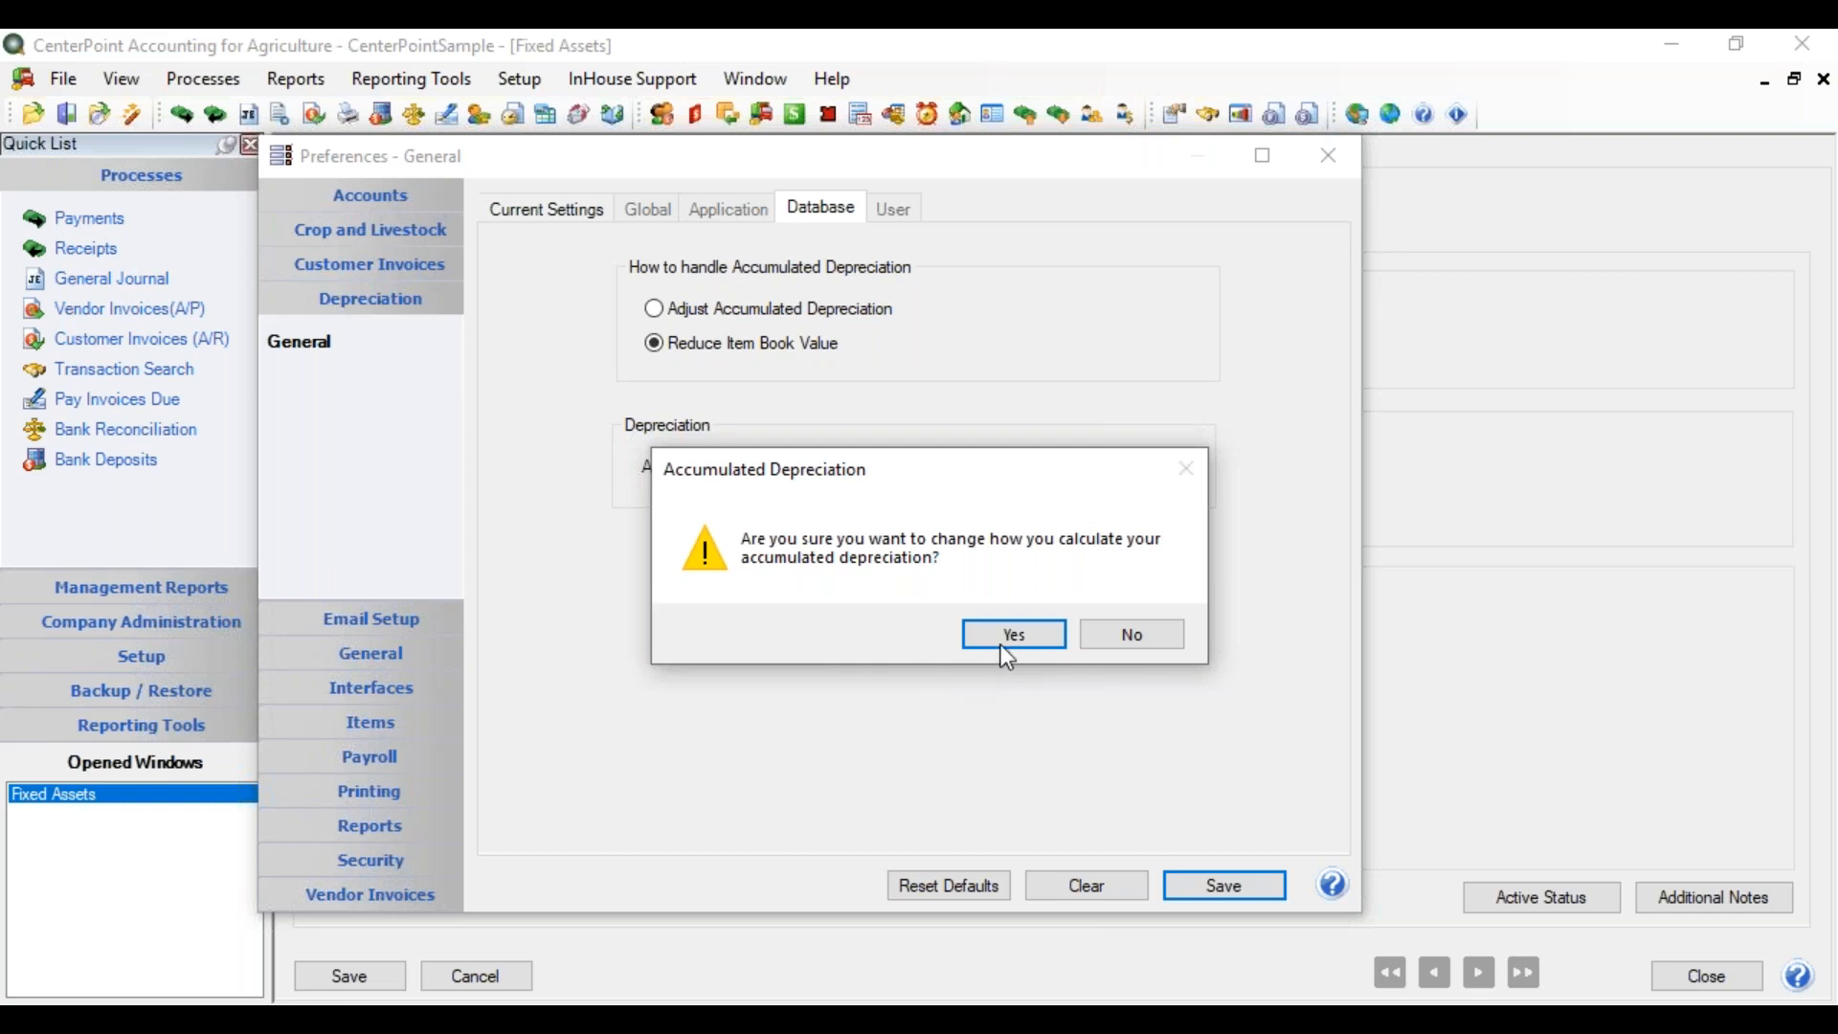
click(1113, 640)
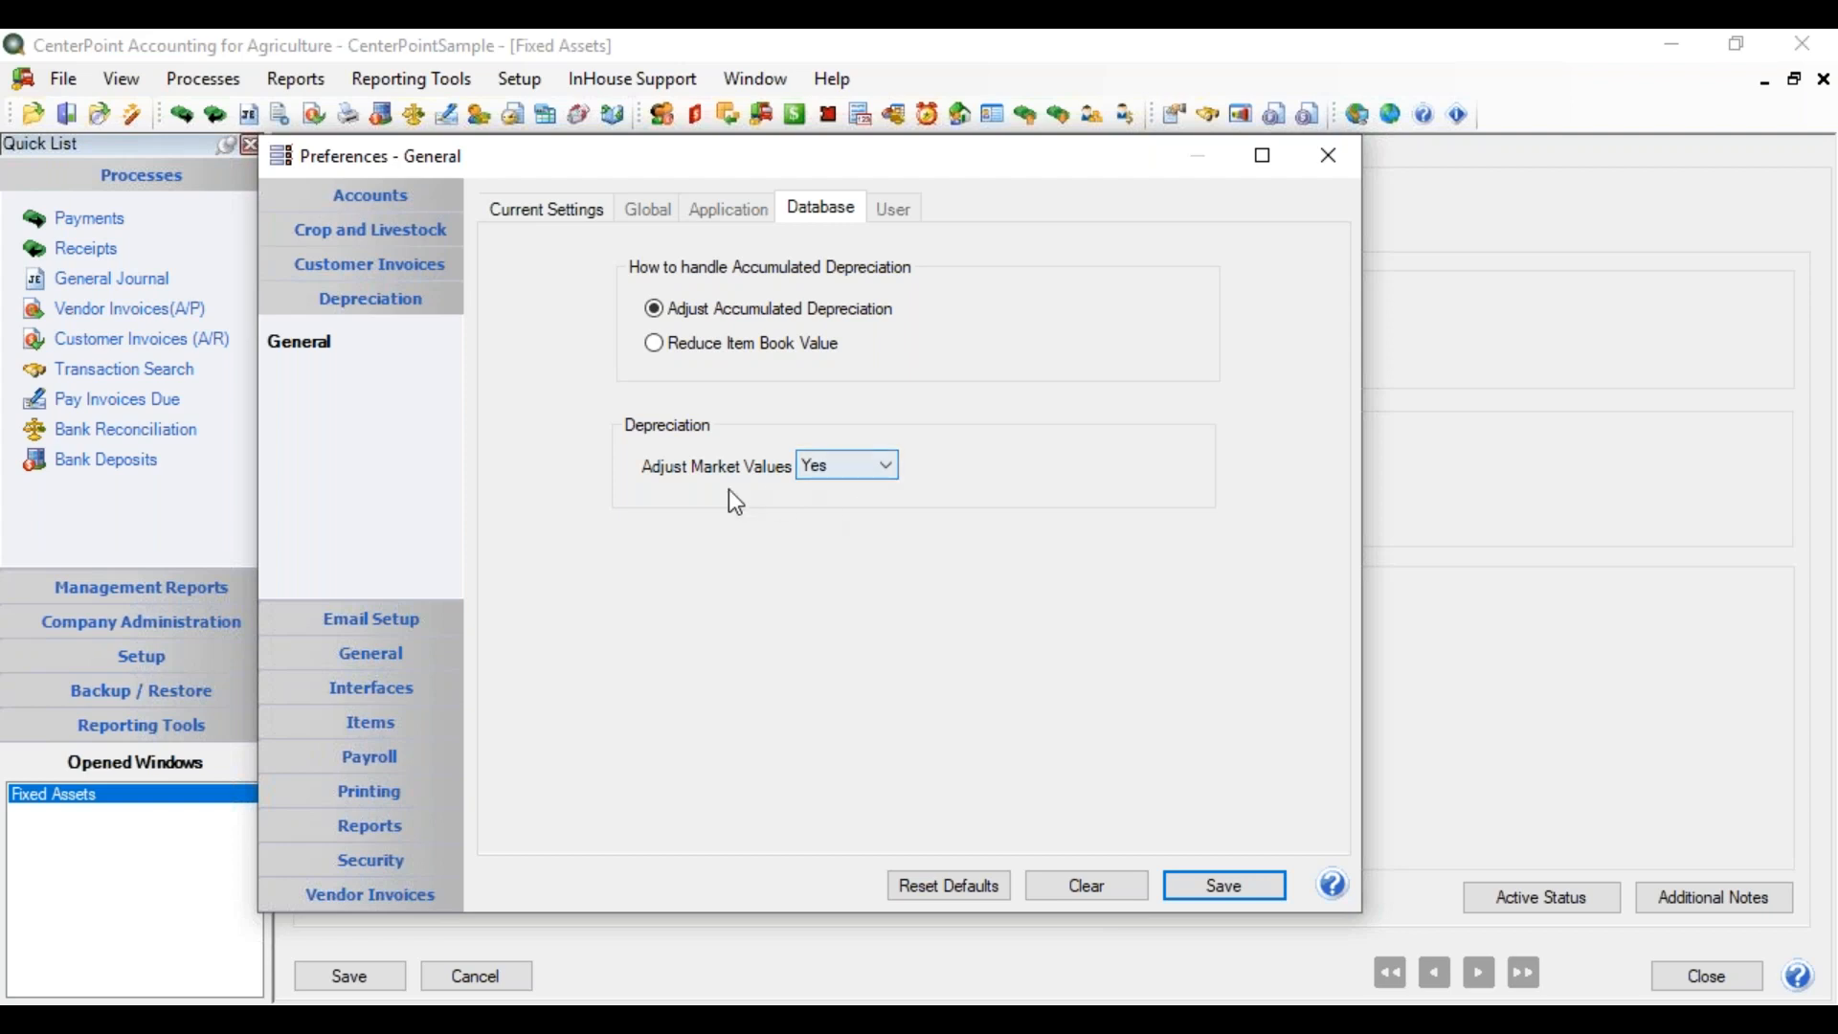
click(869, 479)
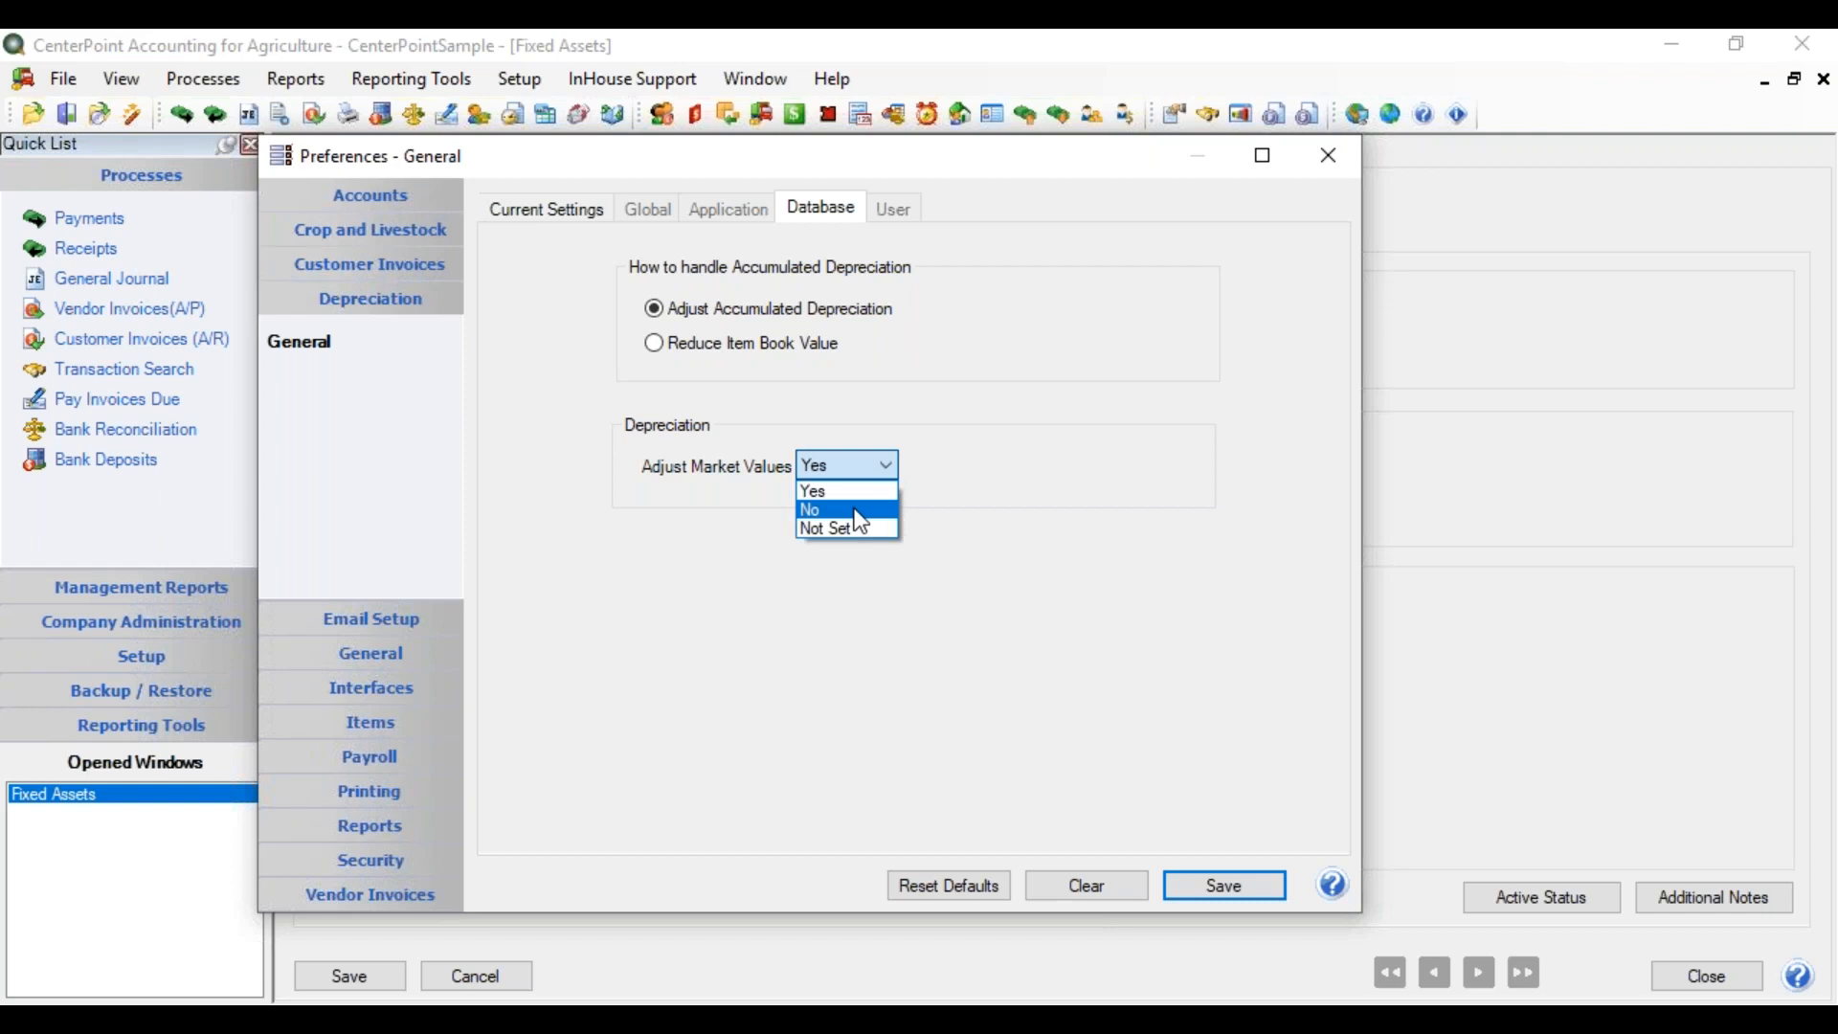
click(861, 522)
click(866, 471)
click(868, 492)
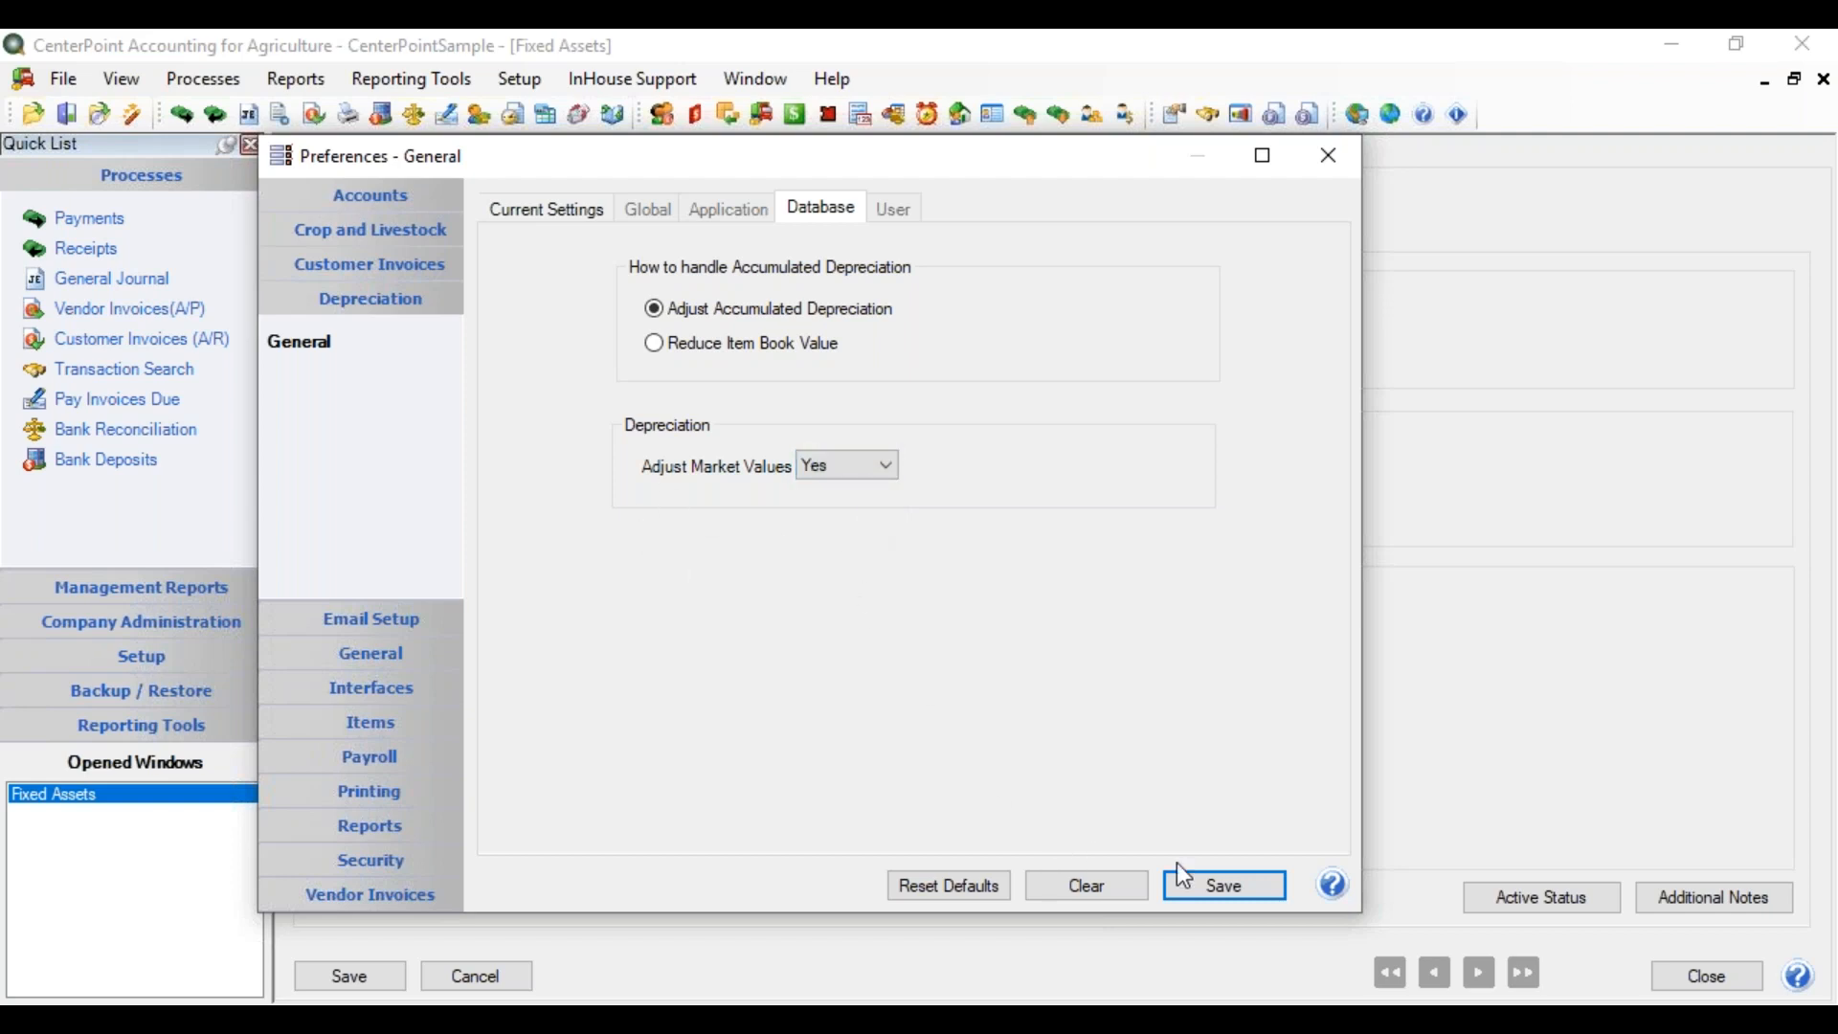
click(1198, 882)
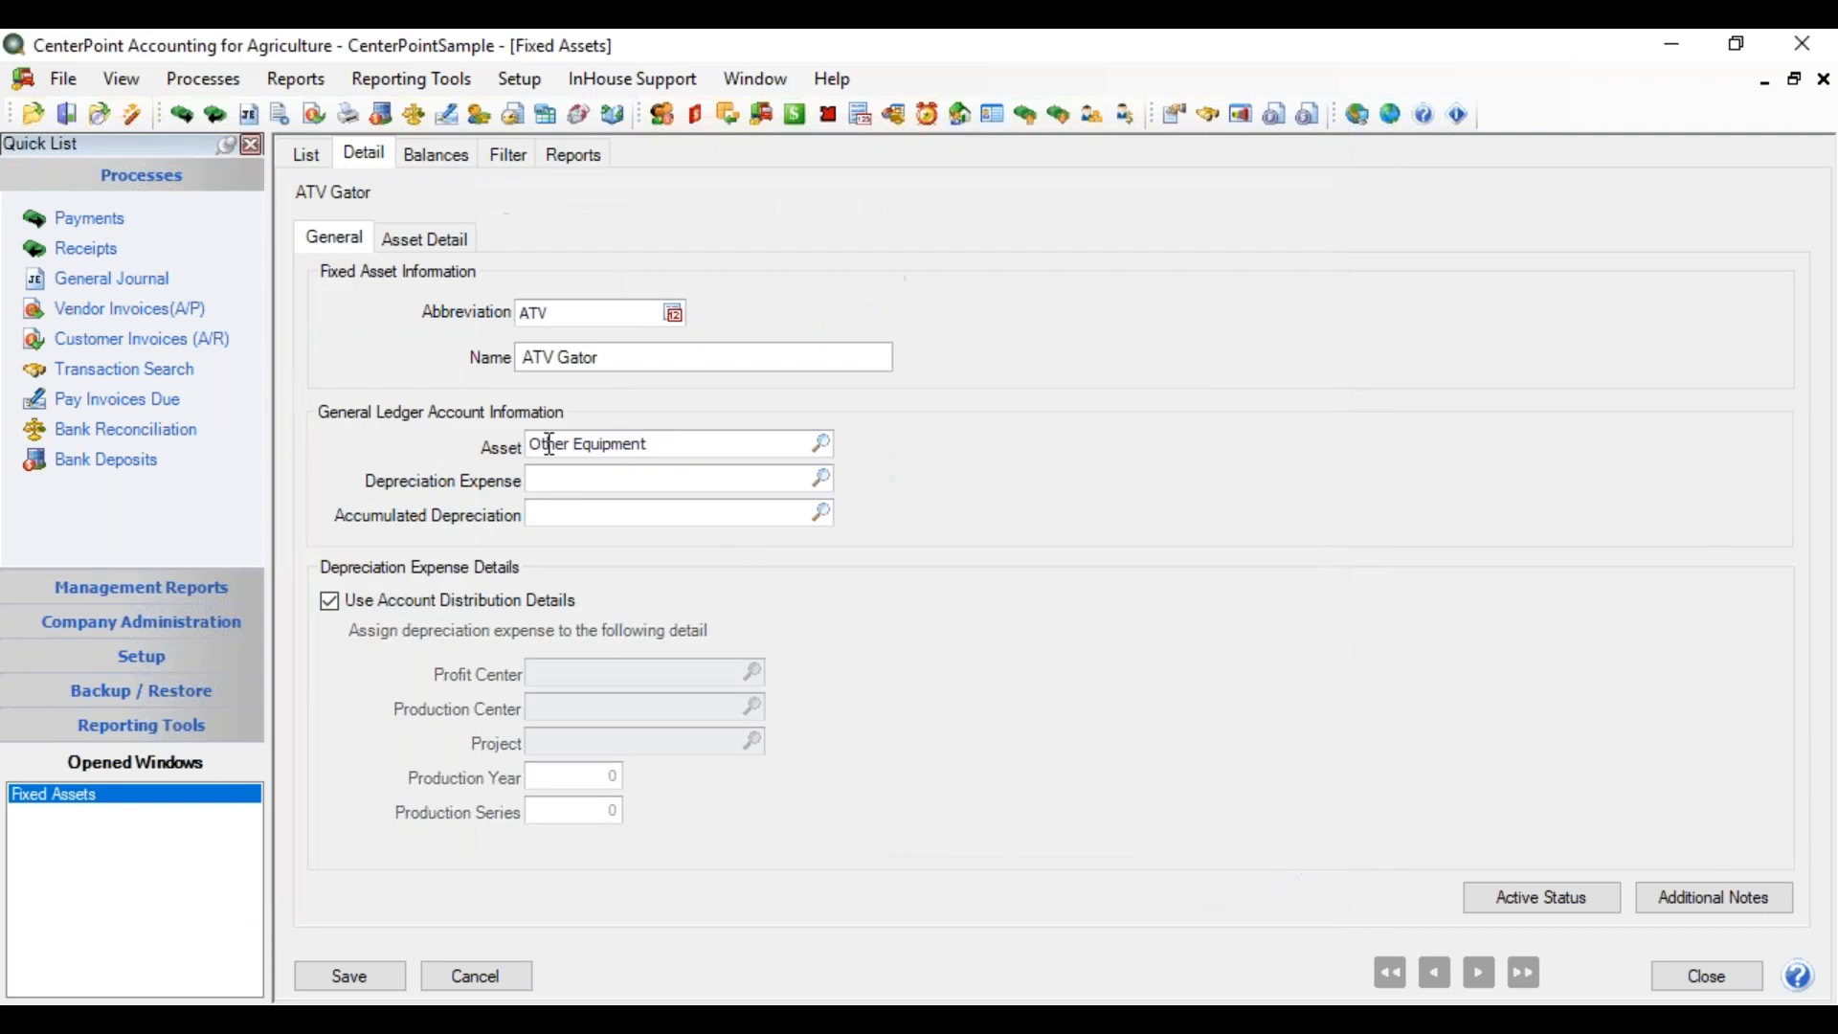
Look up "dep" and assign Depreciation Expense as the asset's depreciation expense account.
click(541, 487)
text(dep)
key(Tab)
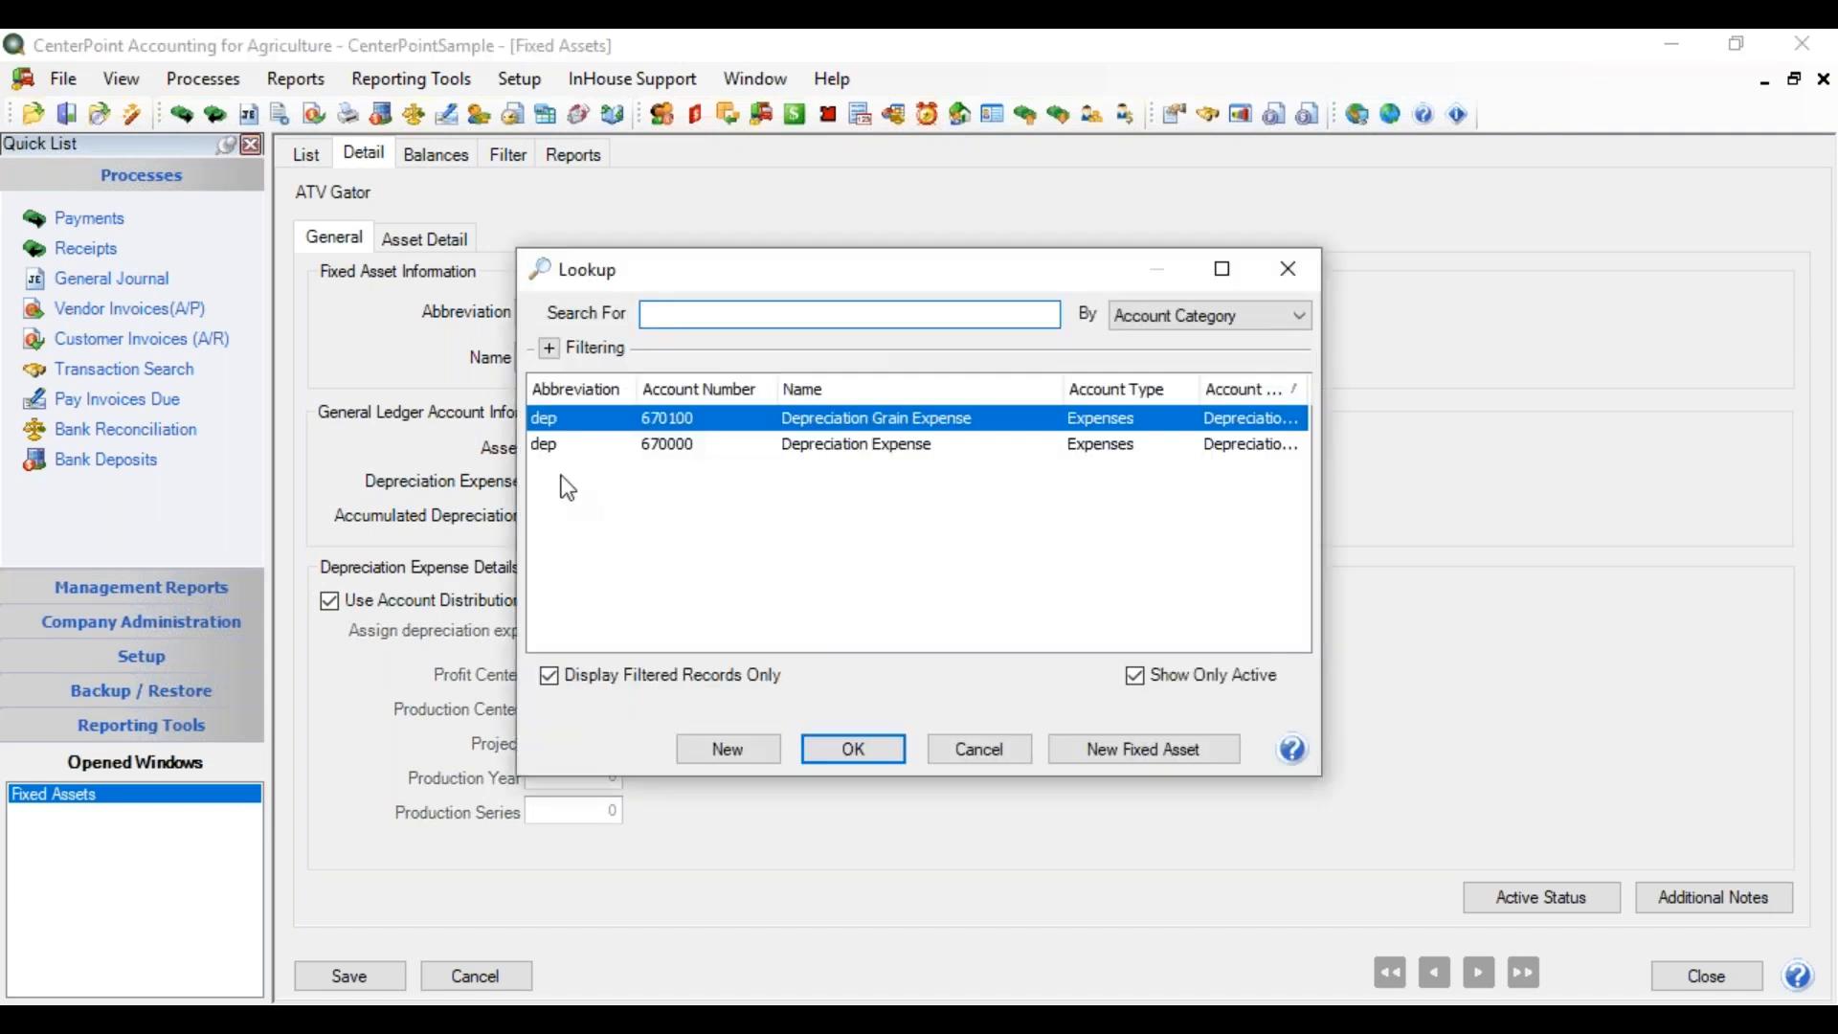
click(812, 446)
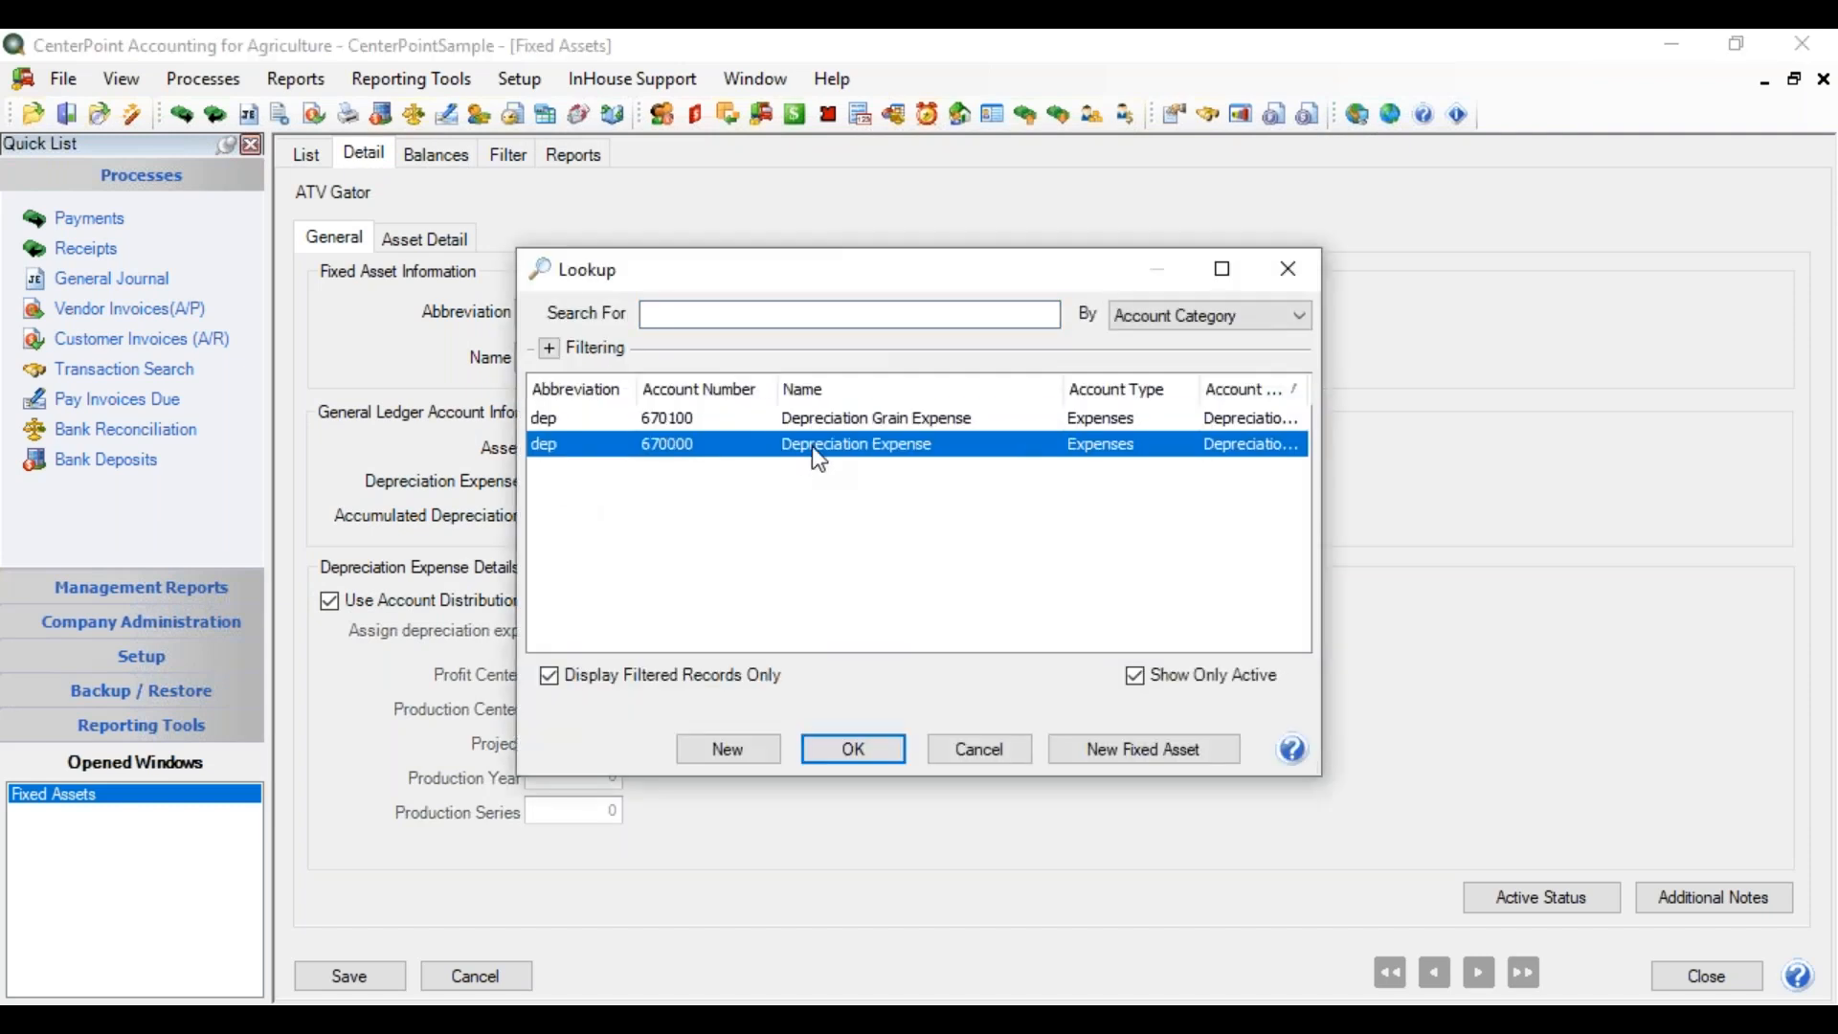
double_click(812, 446)
Assign Accumulated Depr - Machinery as the accumulated depreciation account and leave Use Account Distribution Details enabled.
click(574, 512)
text(acc)
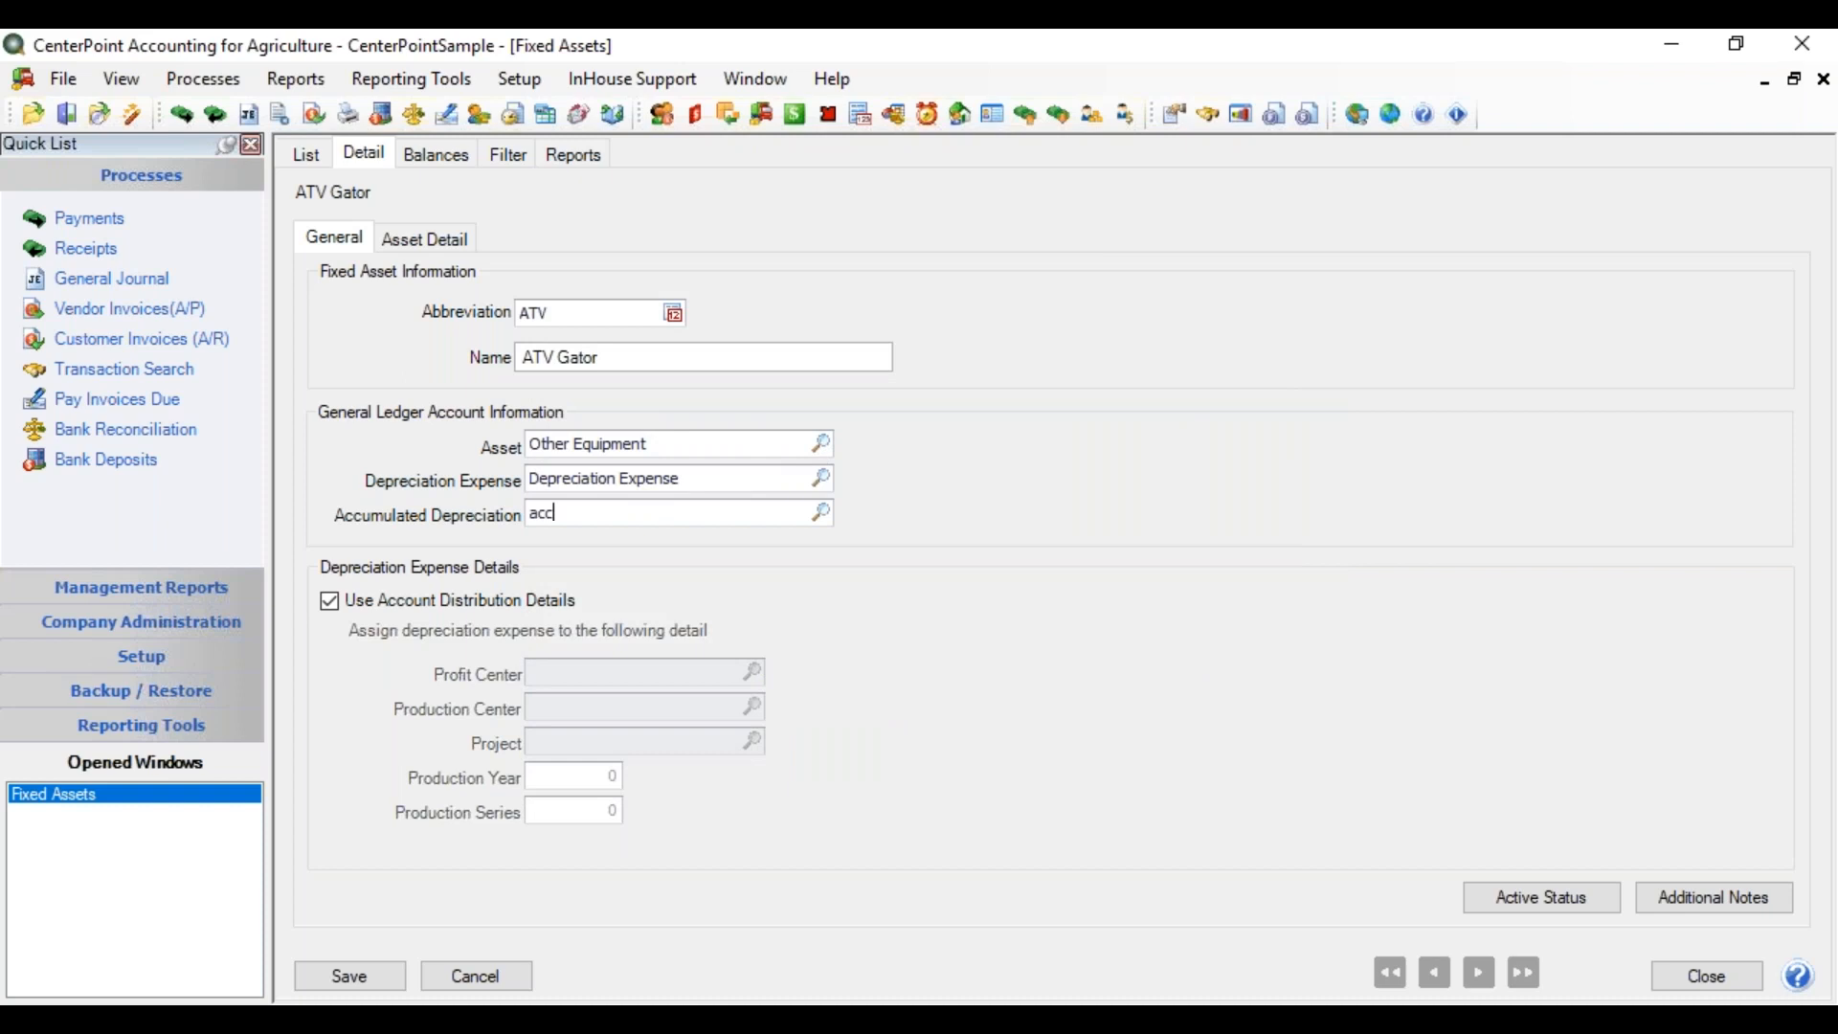
key(Tab)
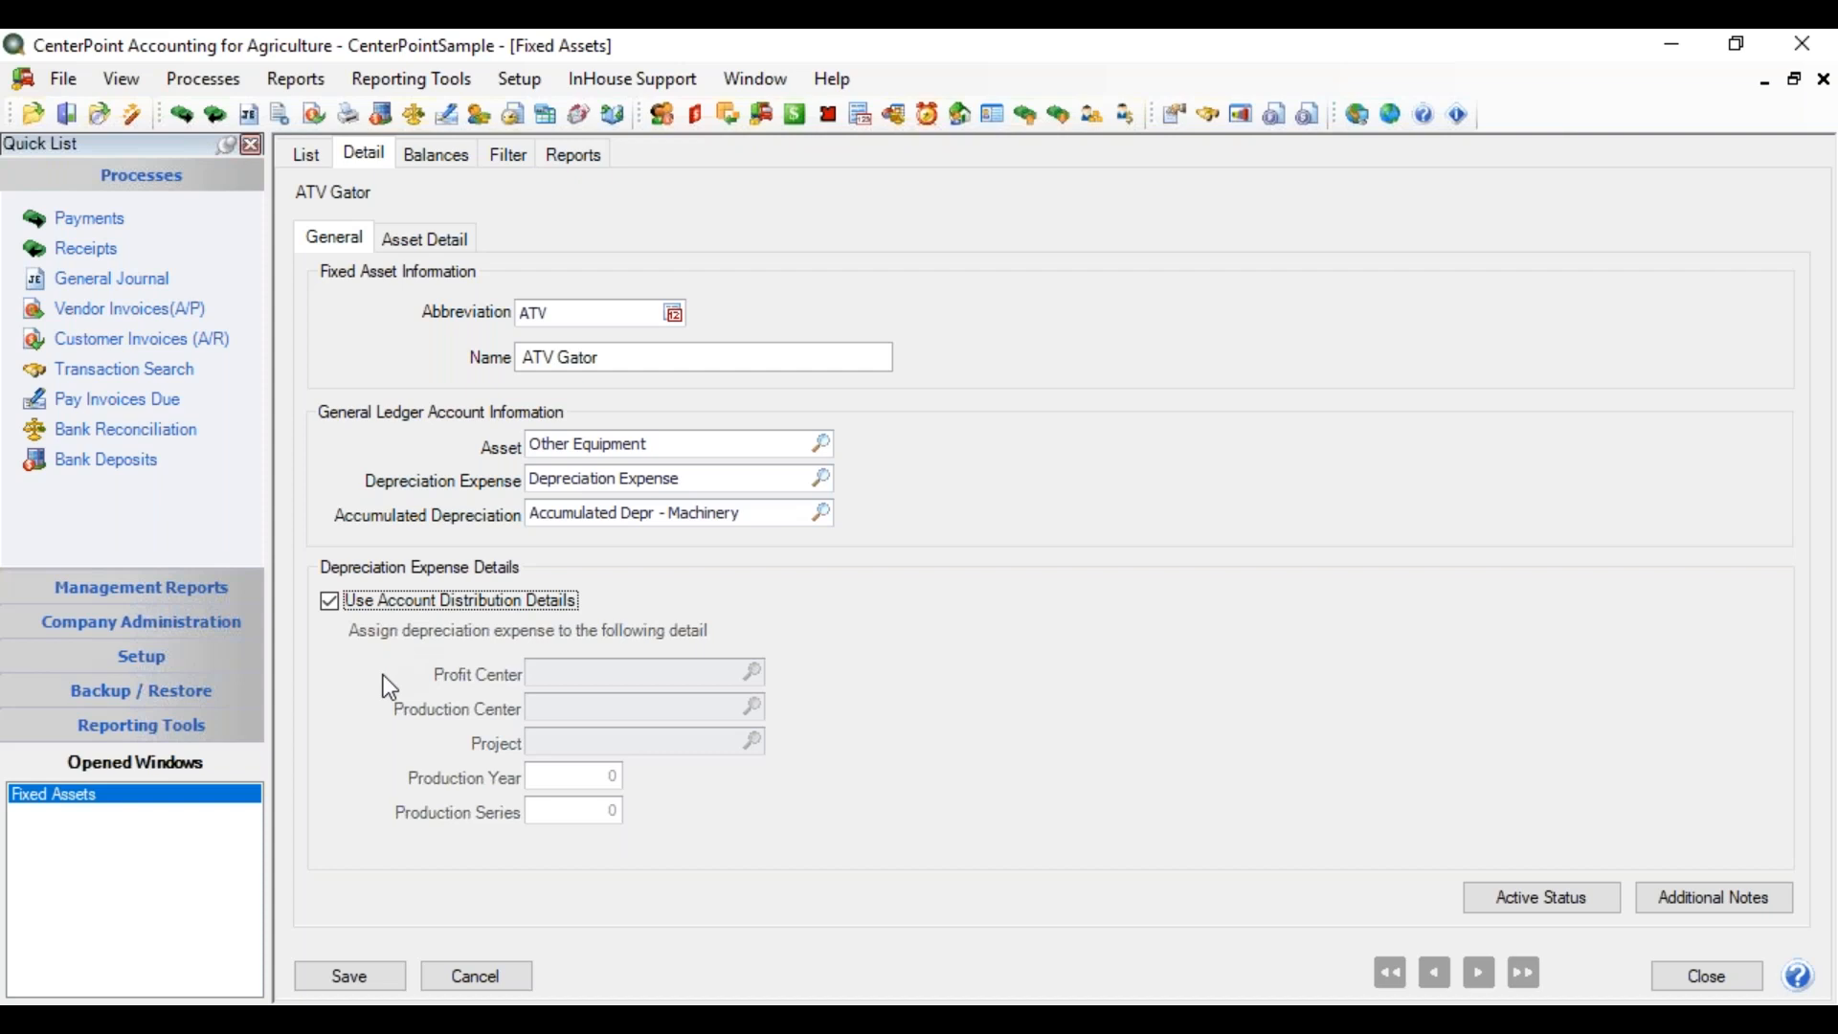
click(331, 605)
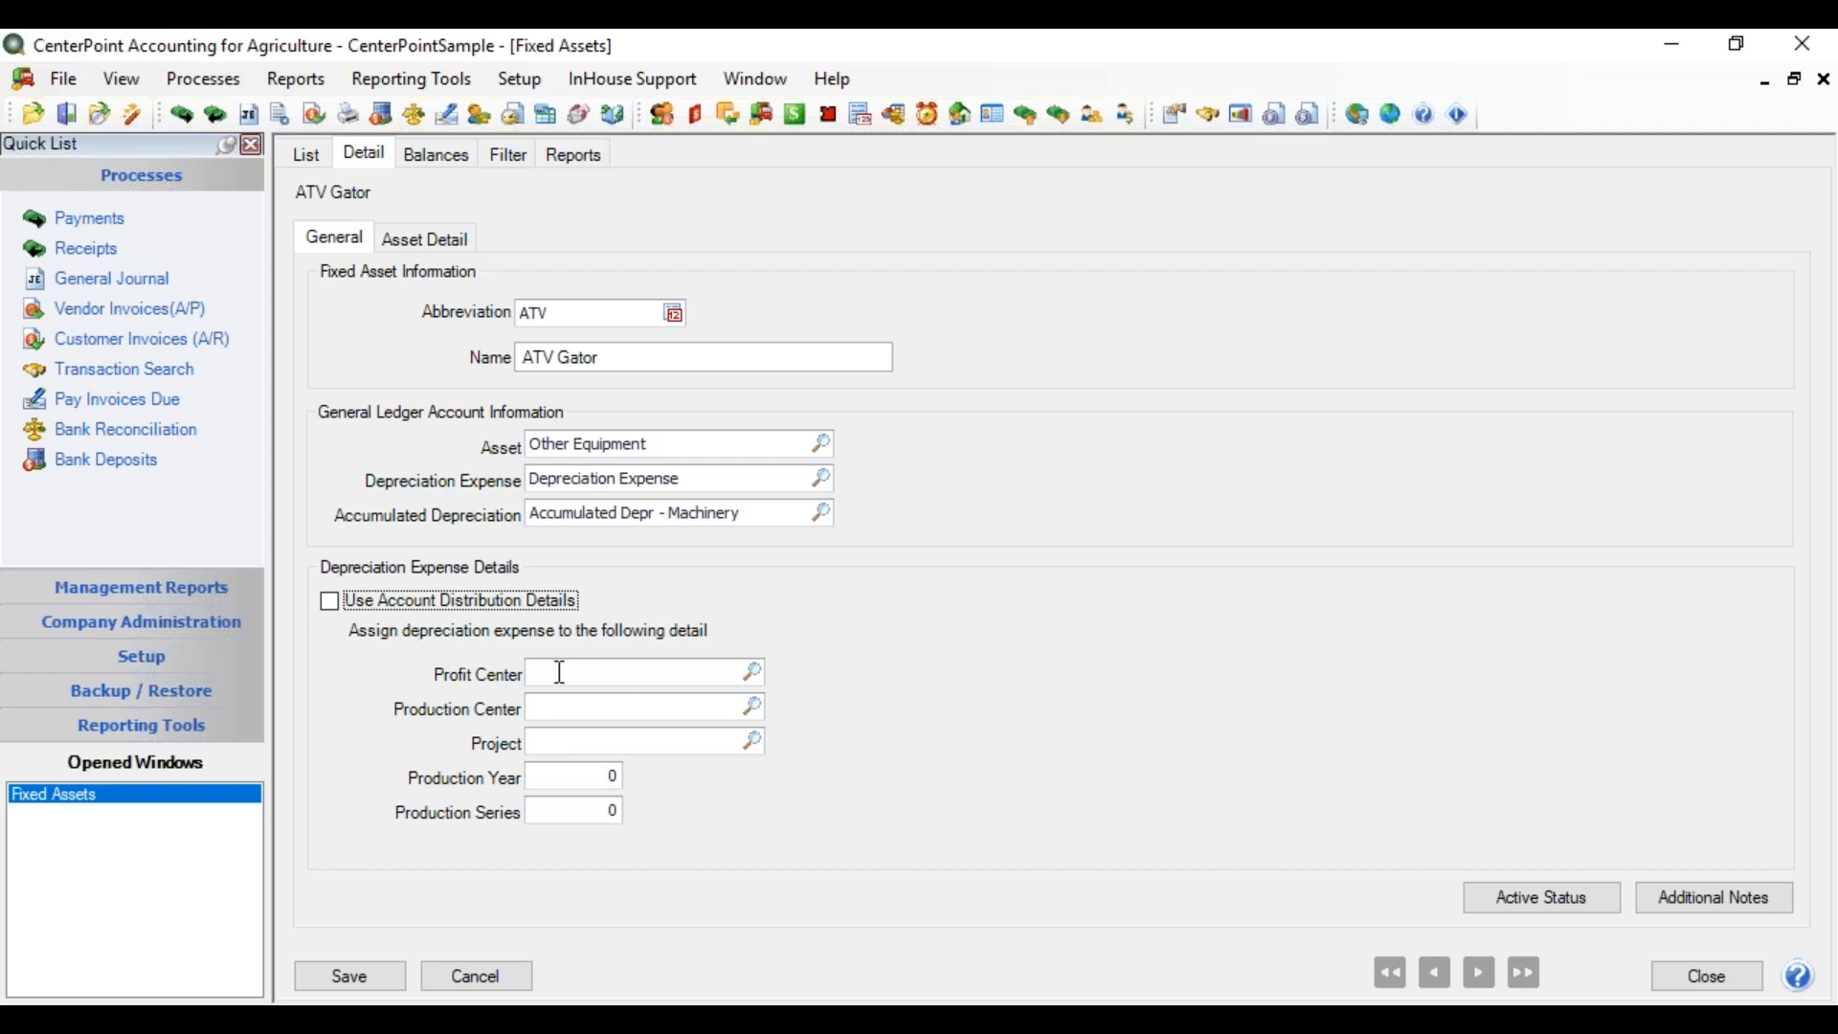
click(337, 603)
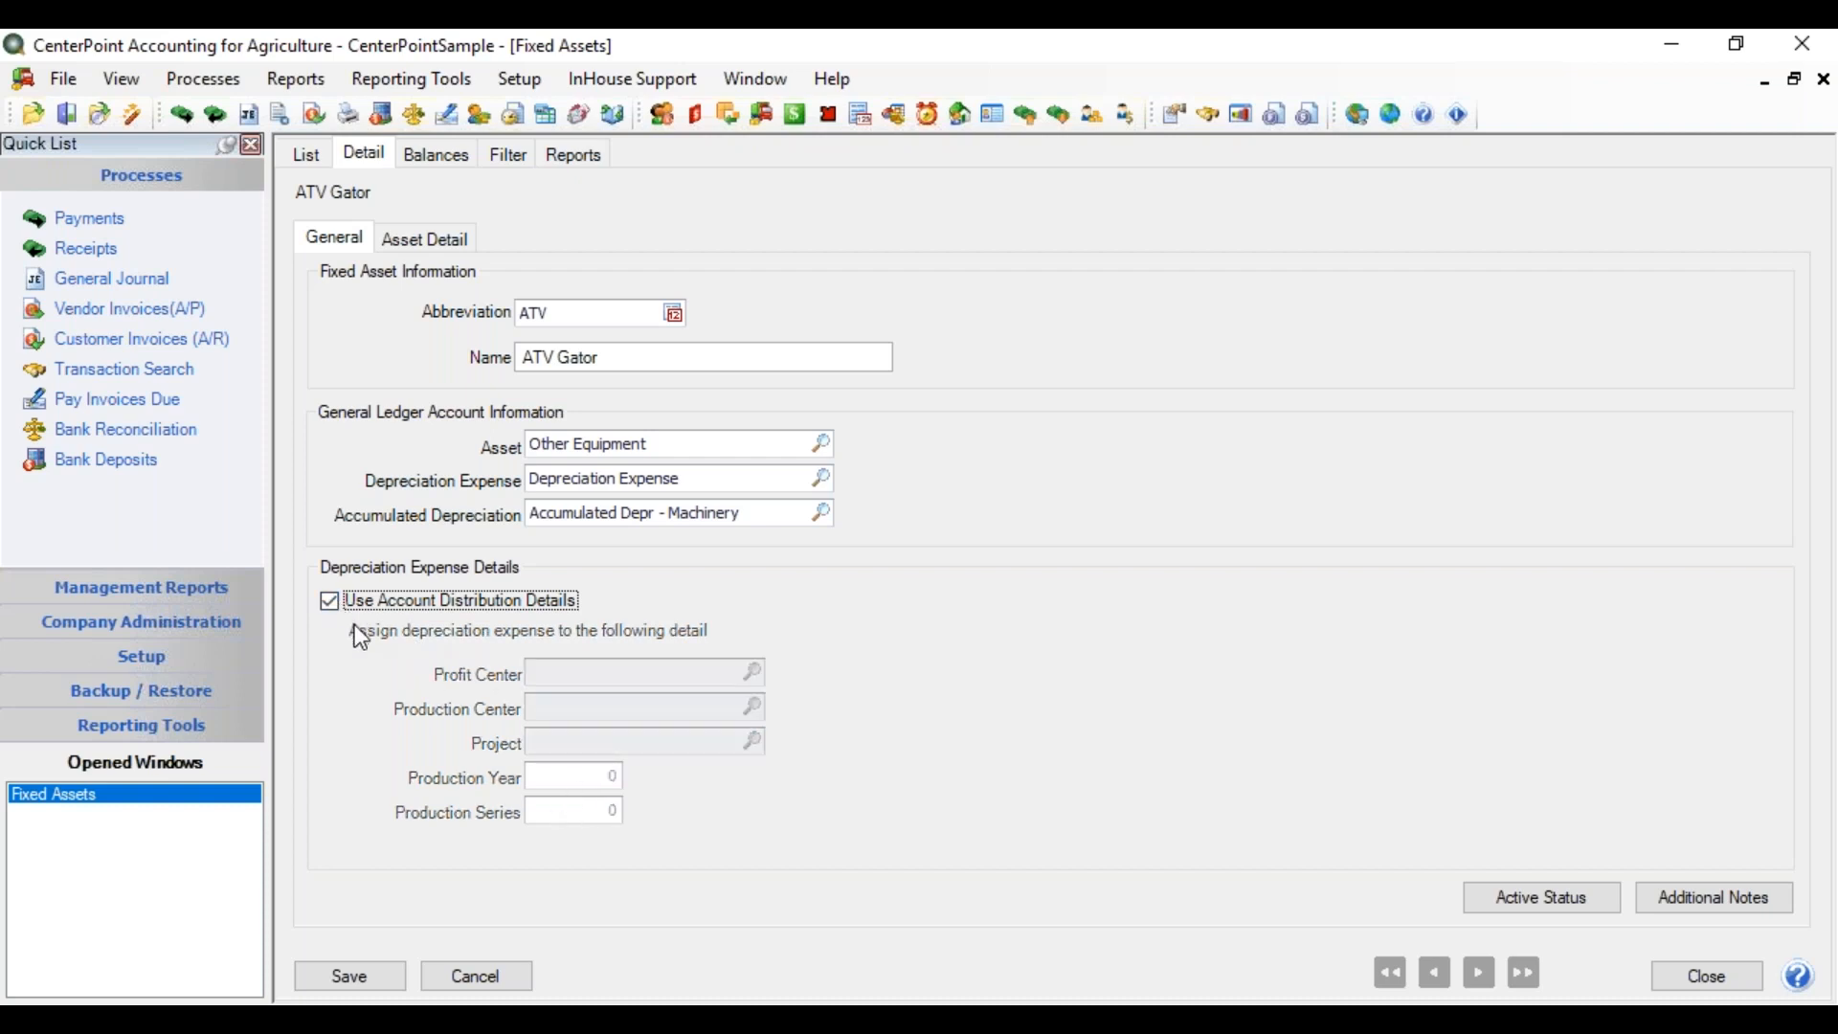
Open the ATV Gator's company-specific asset details for CenterPoint and set the service date to 02/07/2019.
click(428, 242)
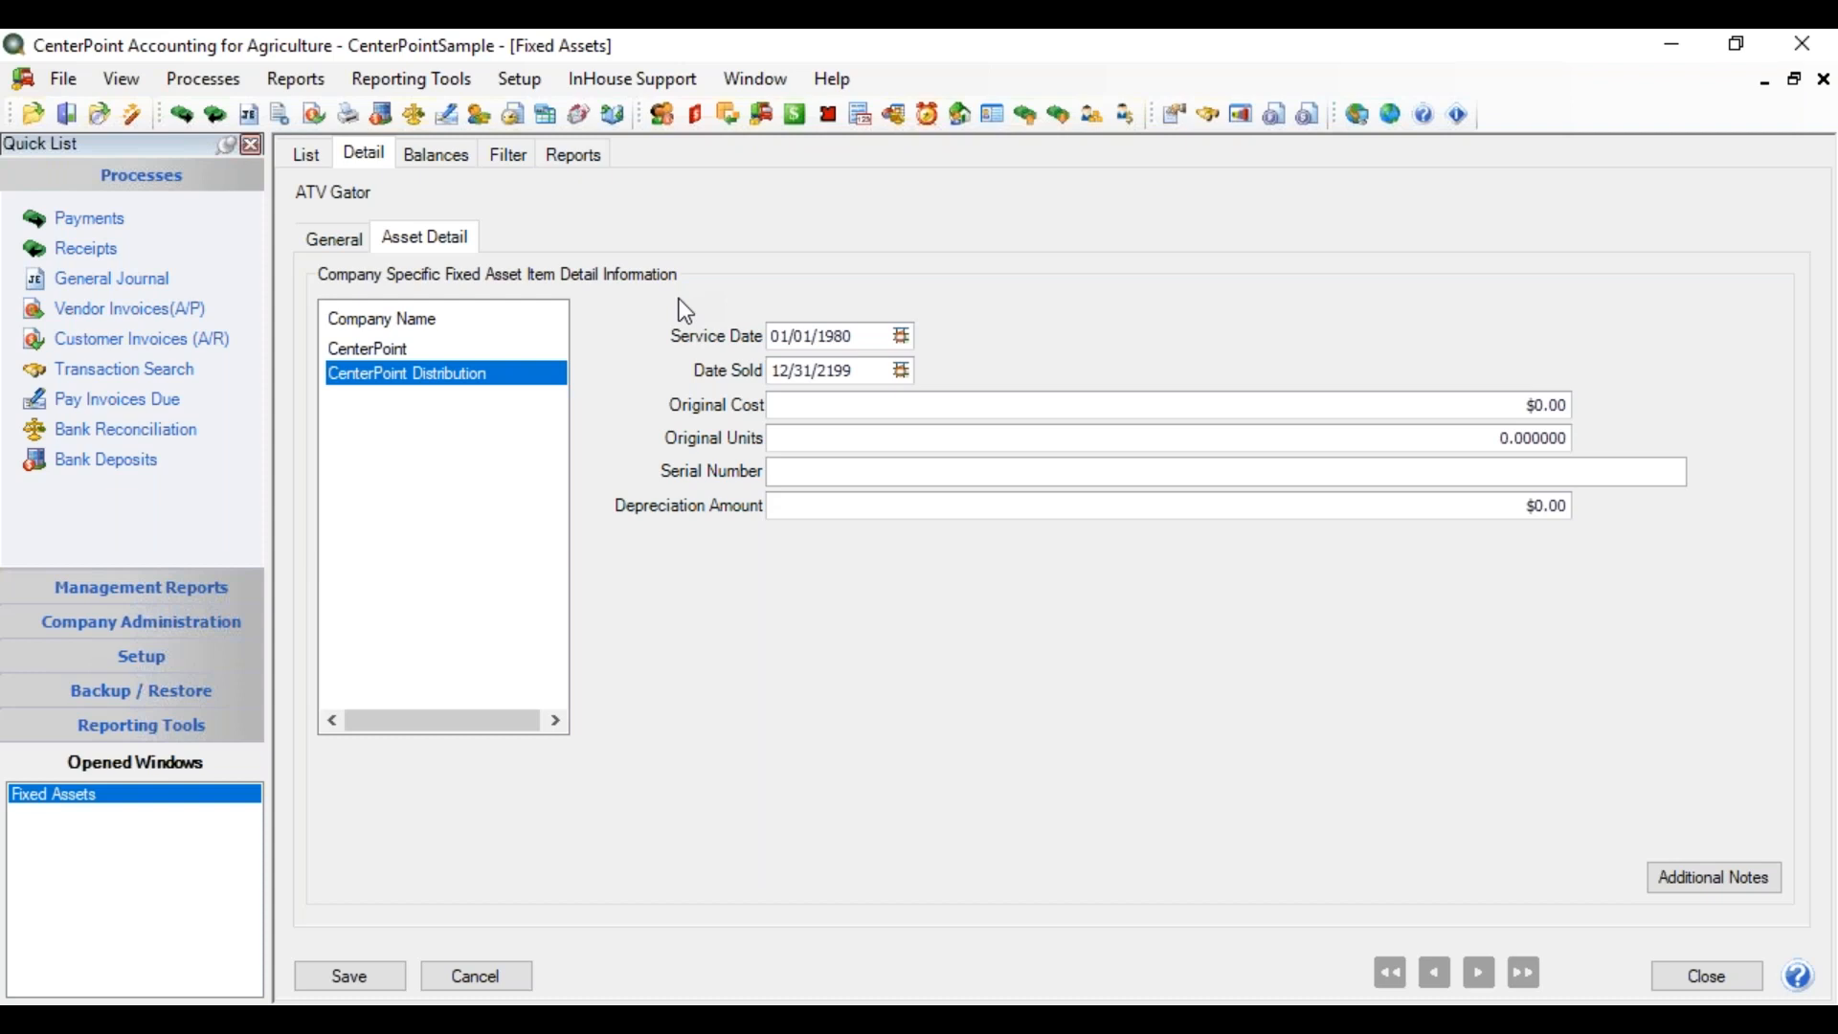
click(388, 350)
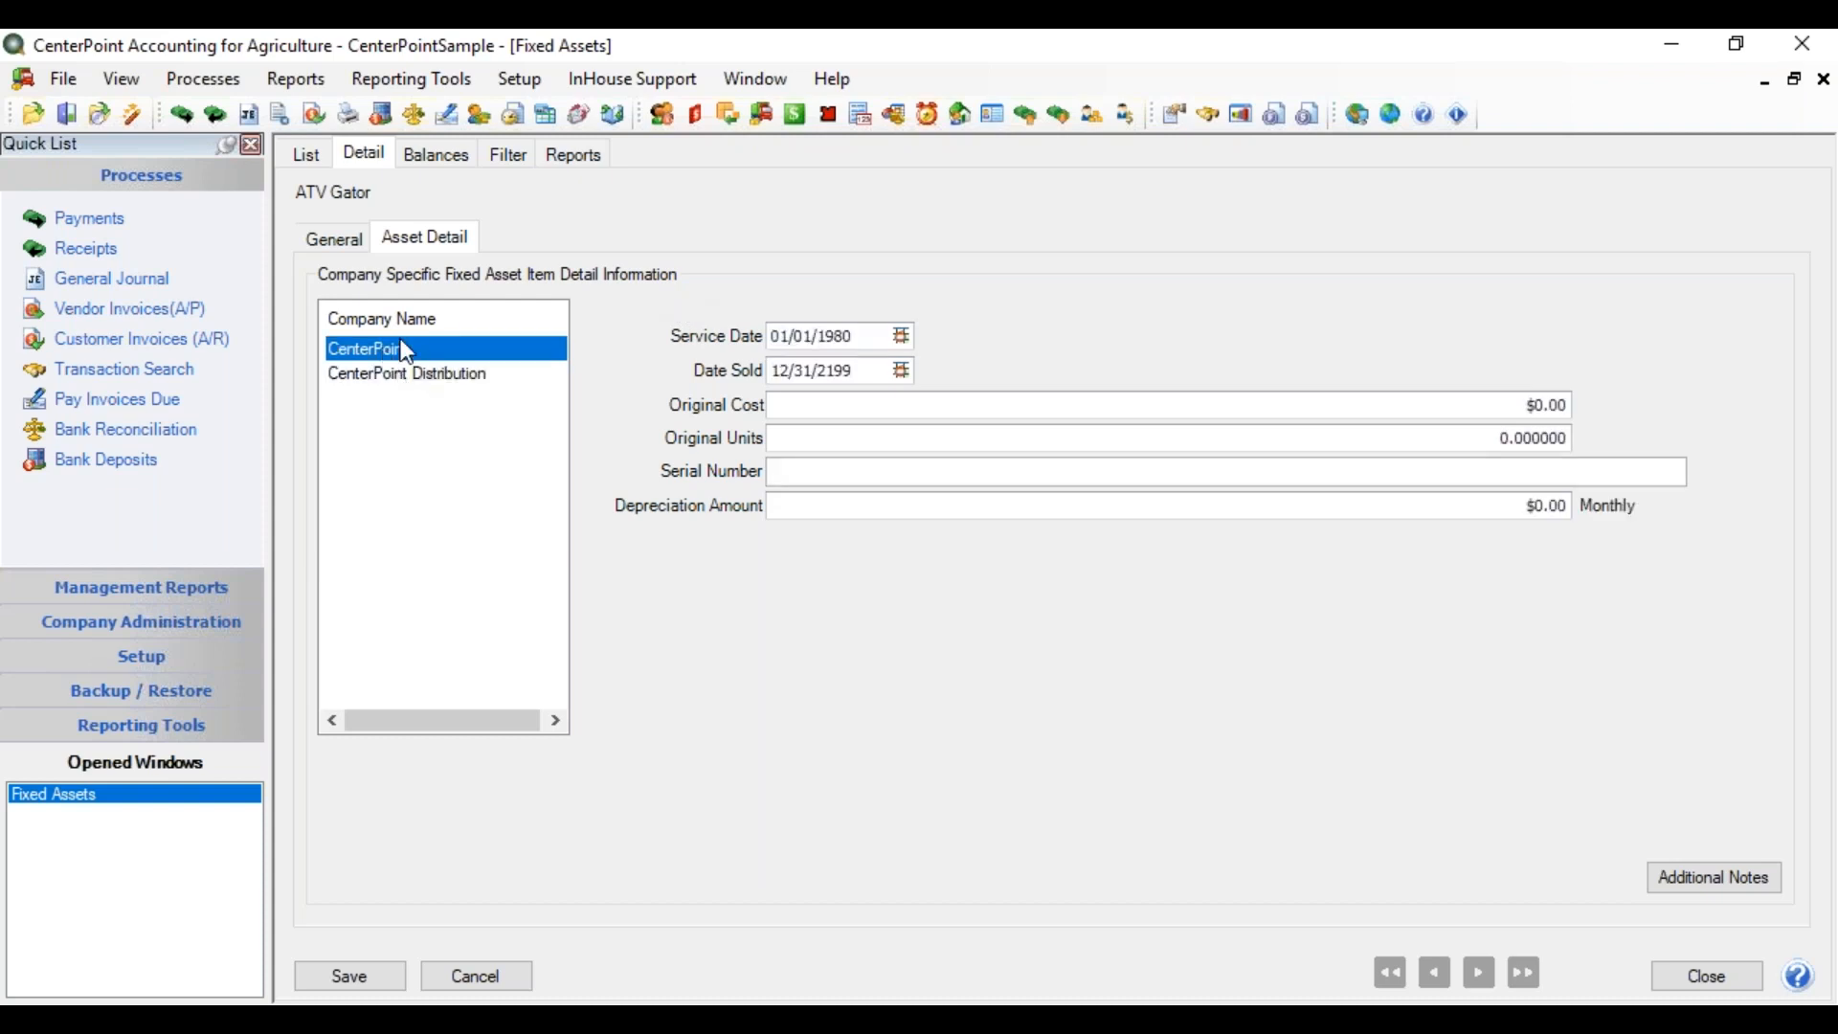
drag(870, 336, 730, 354)
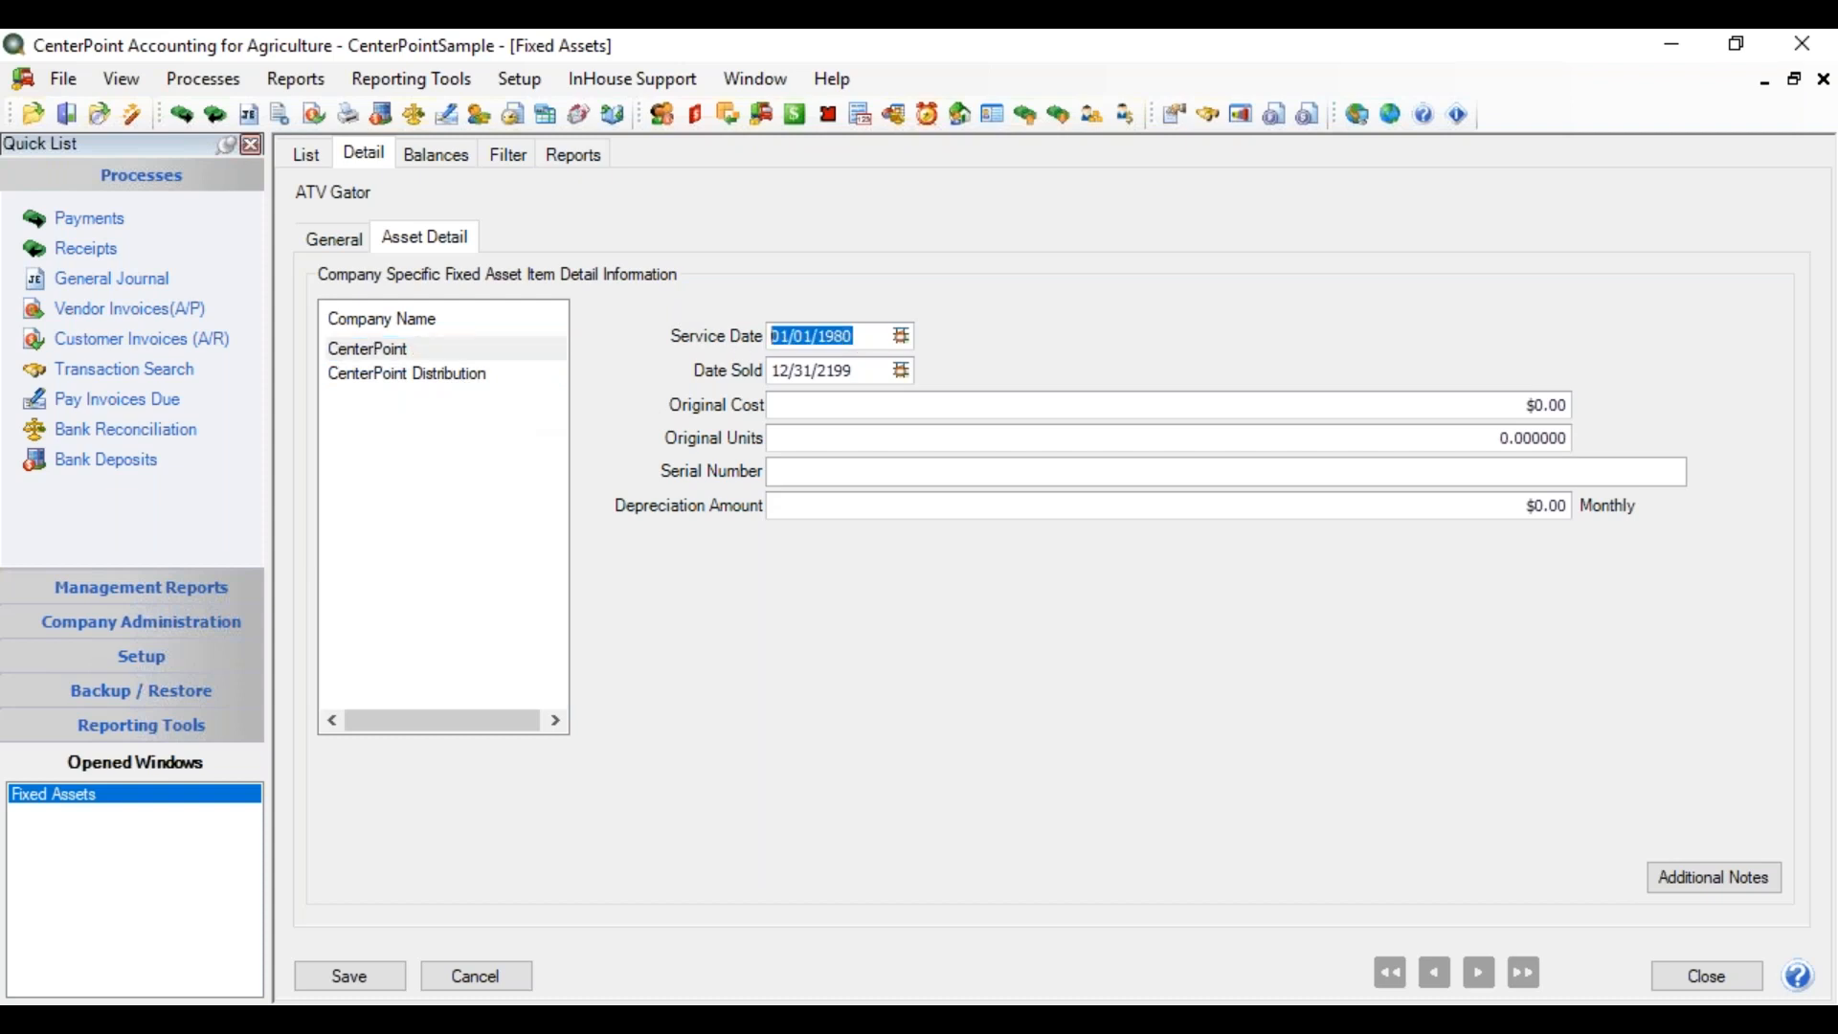
text(02/07/20)
text(19)
key(Tab)
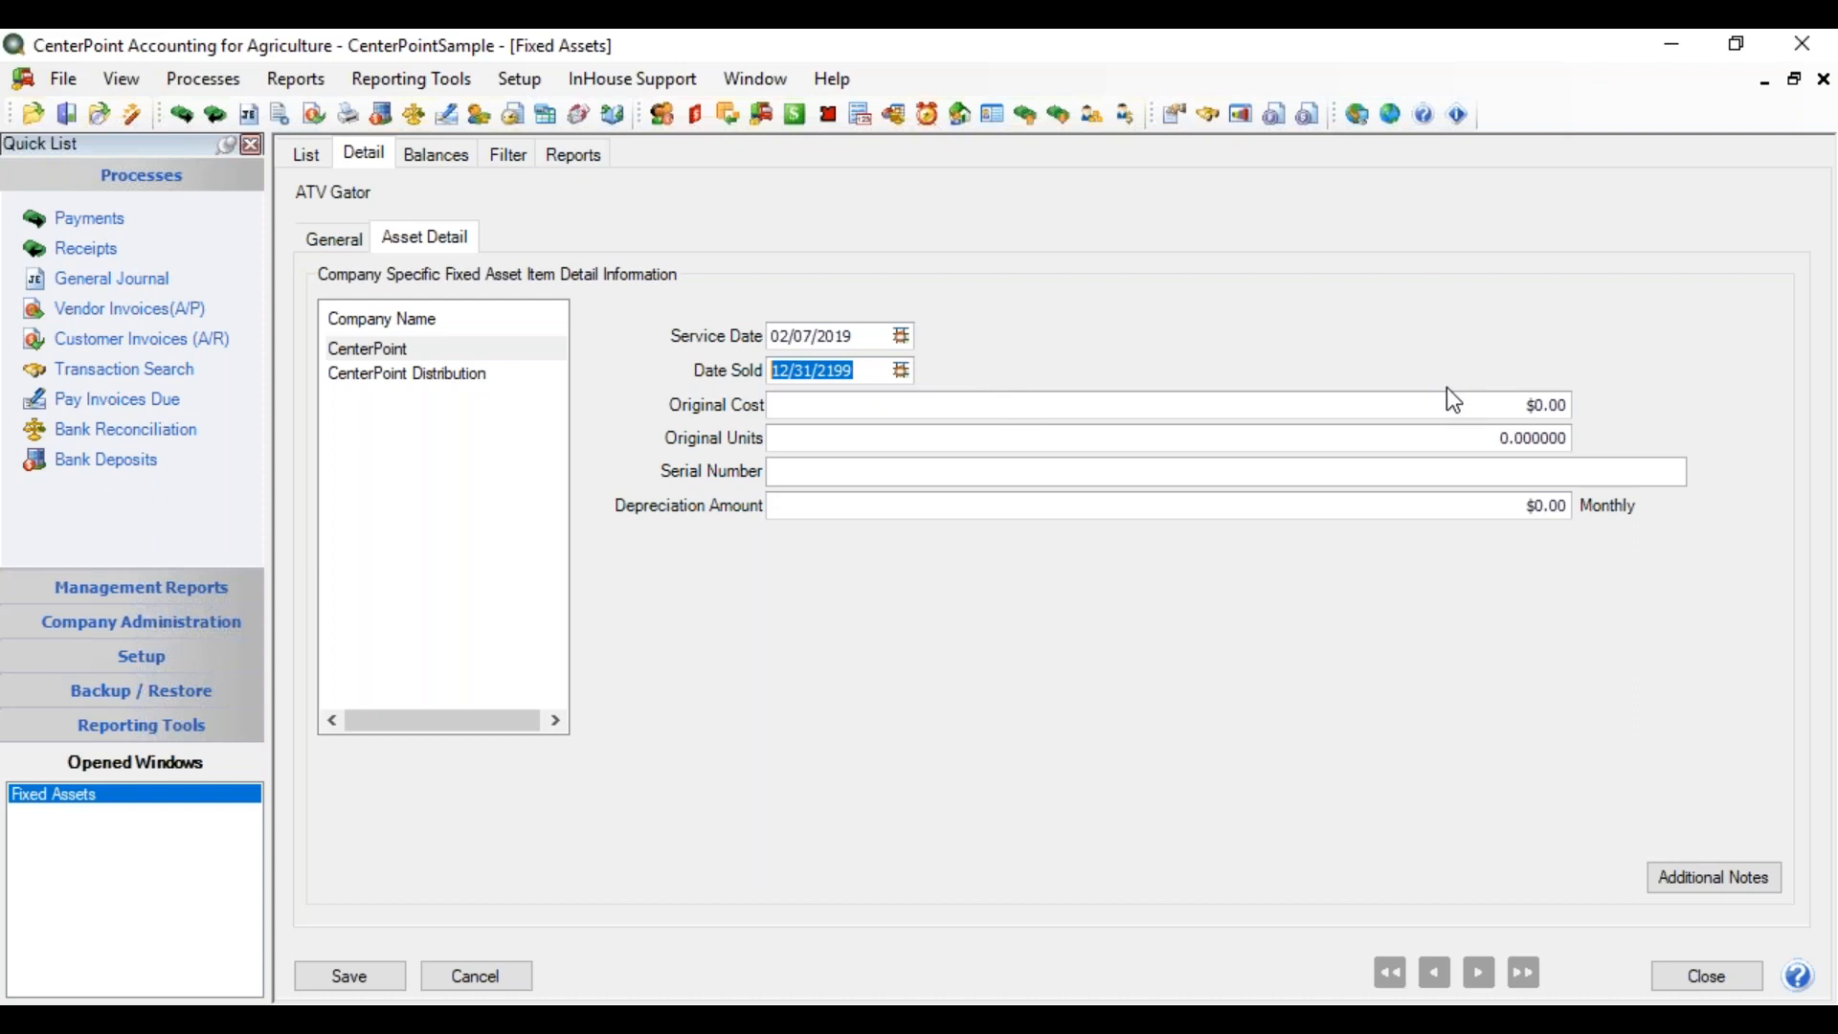
Enter an original cost of 7000, original units of 1 and serial number ATV838583 for the ATV Gator.
double_click(1518, 414)
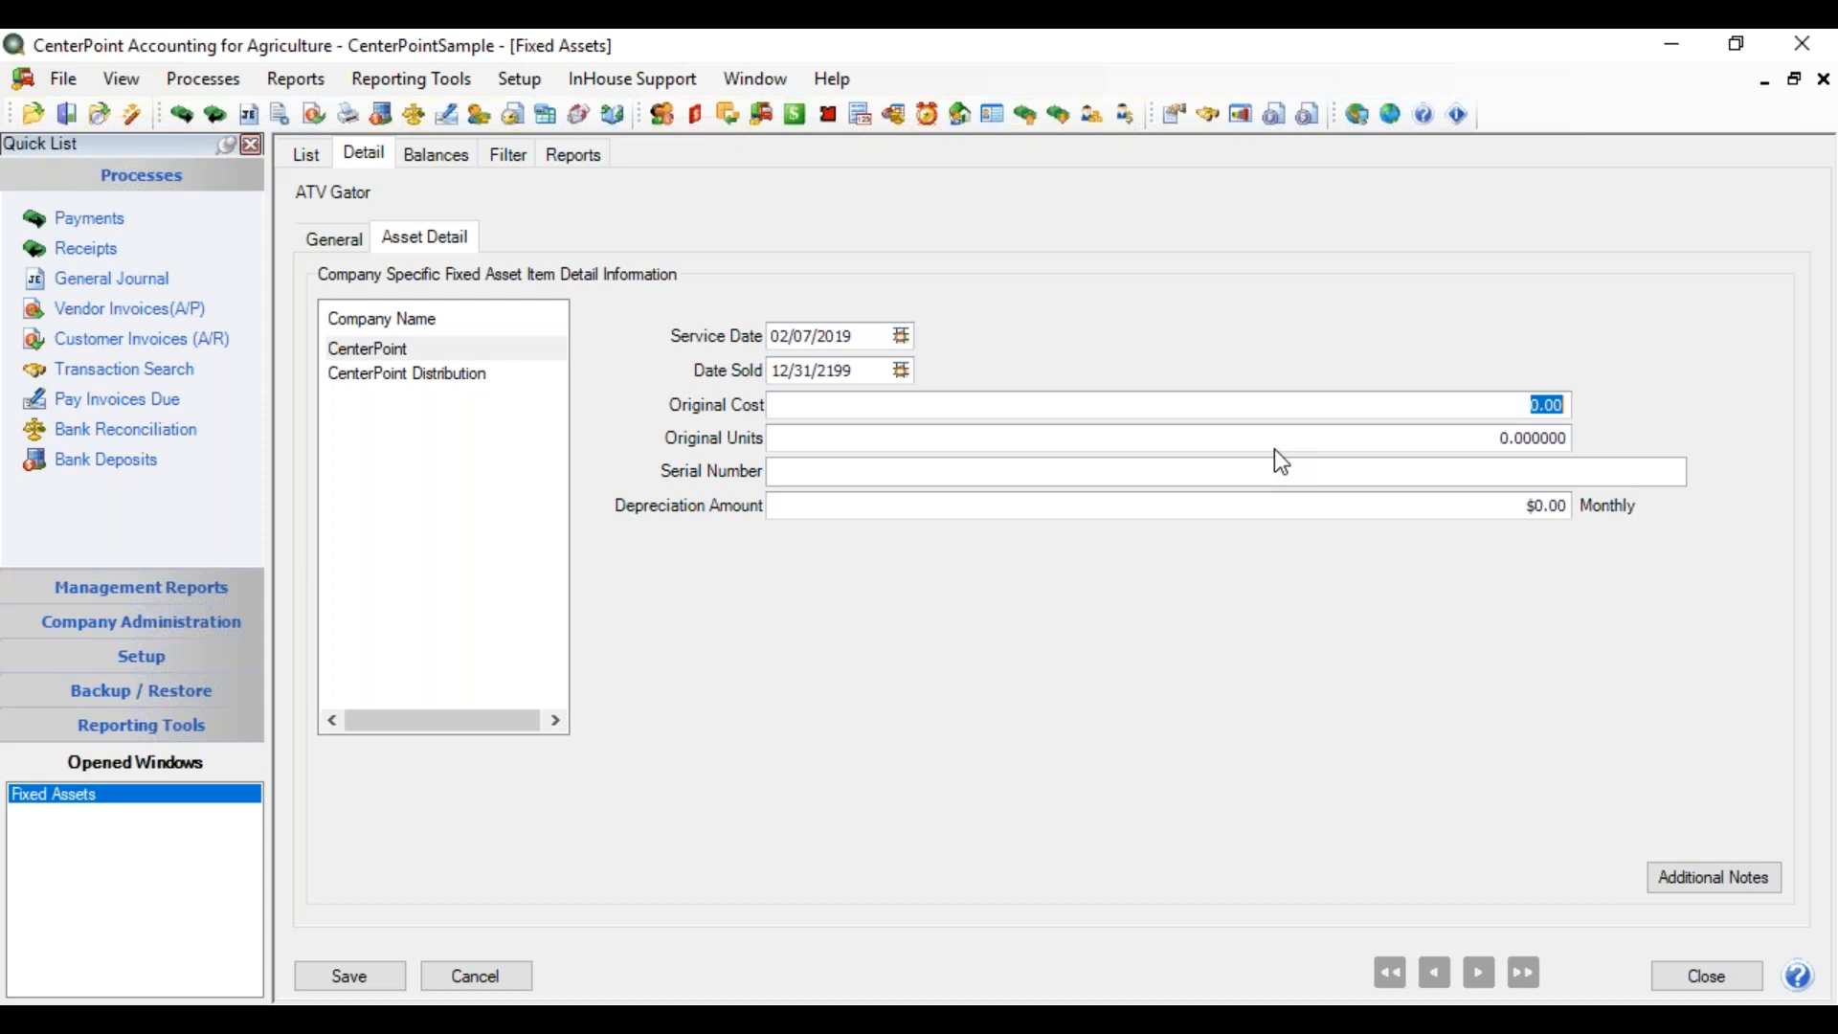
text(7000)
key(Tab)
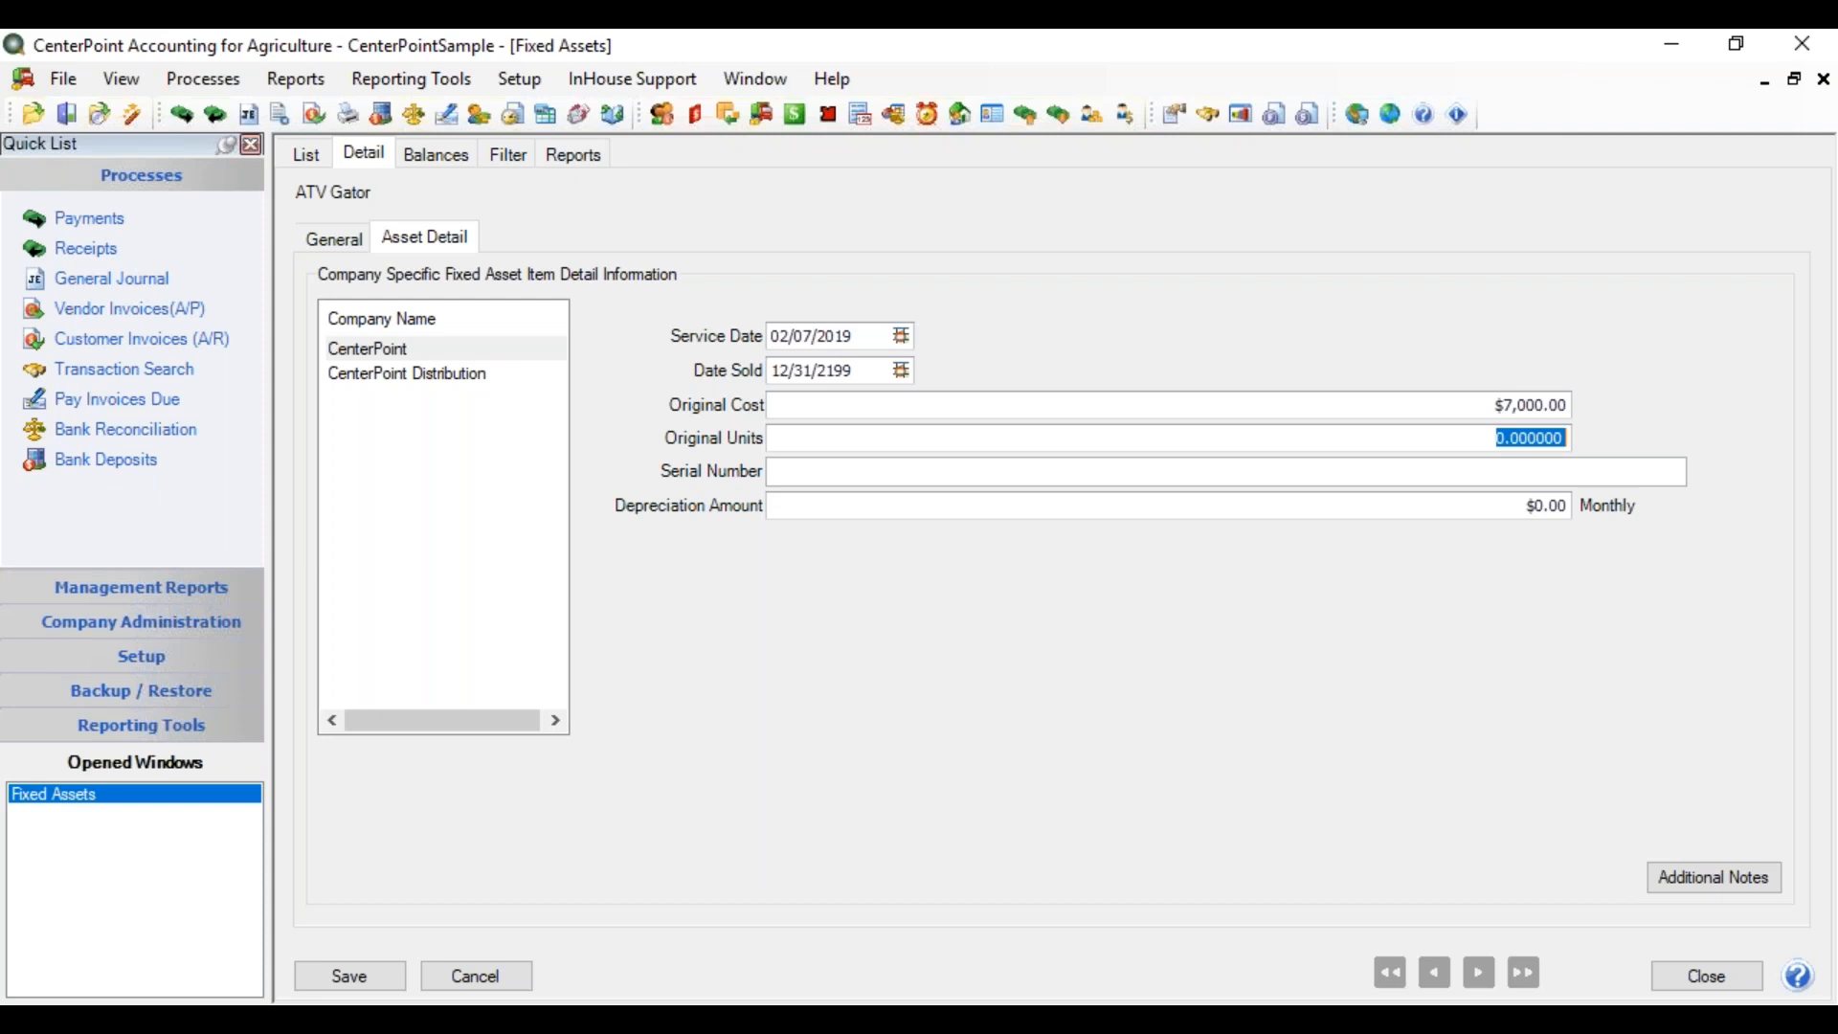
text(1)
key(Tab)
text(ATV838583)
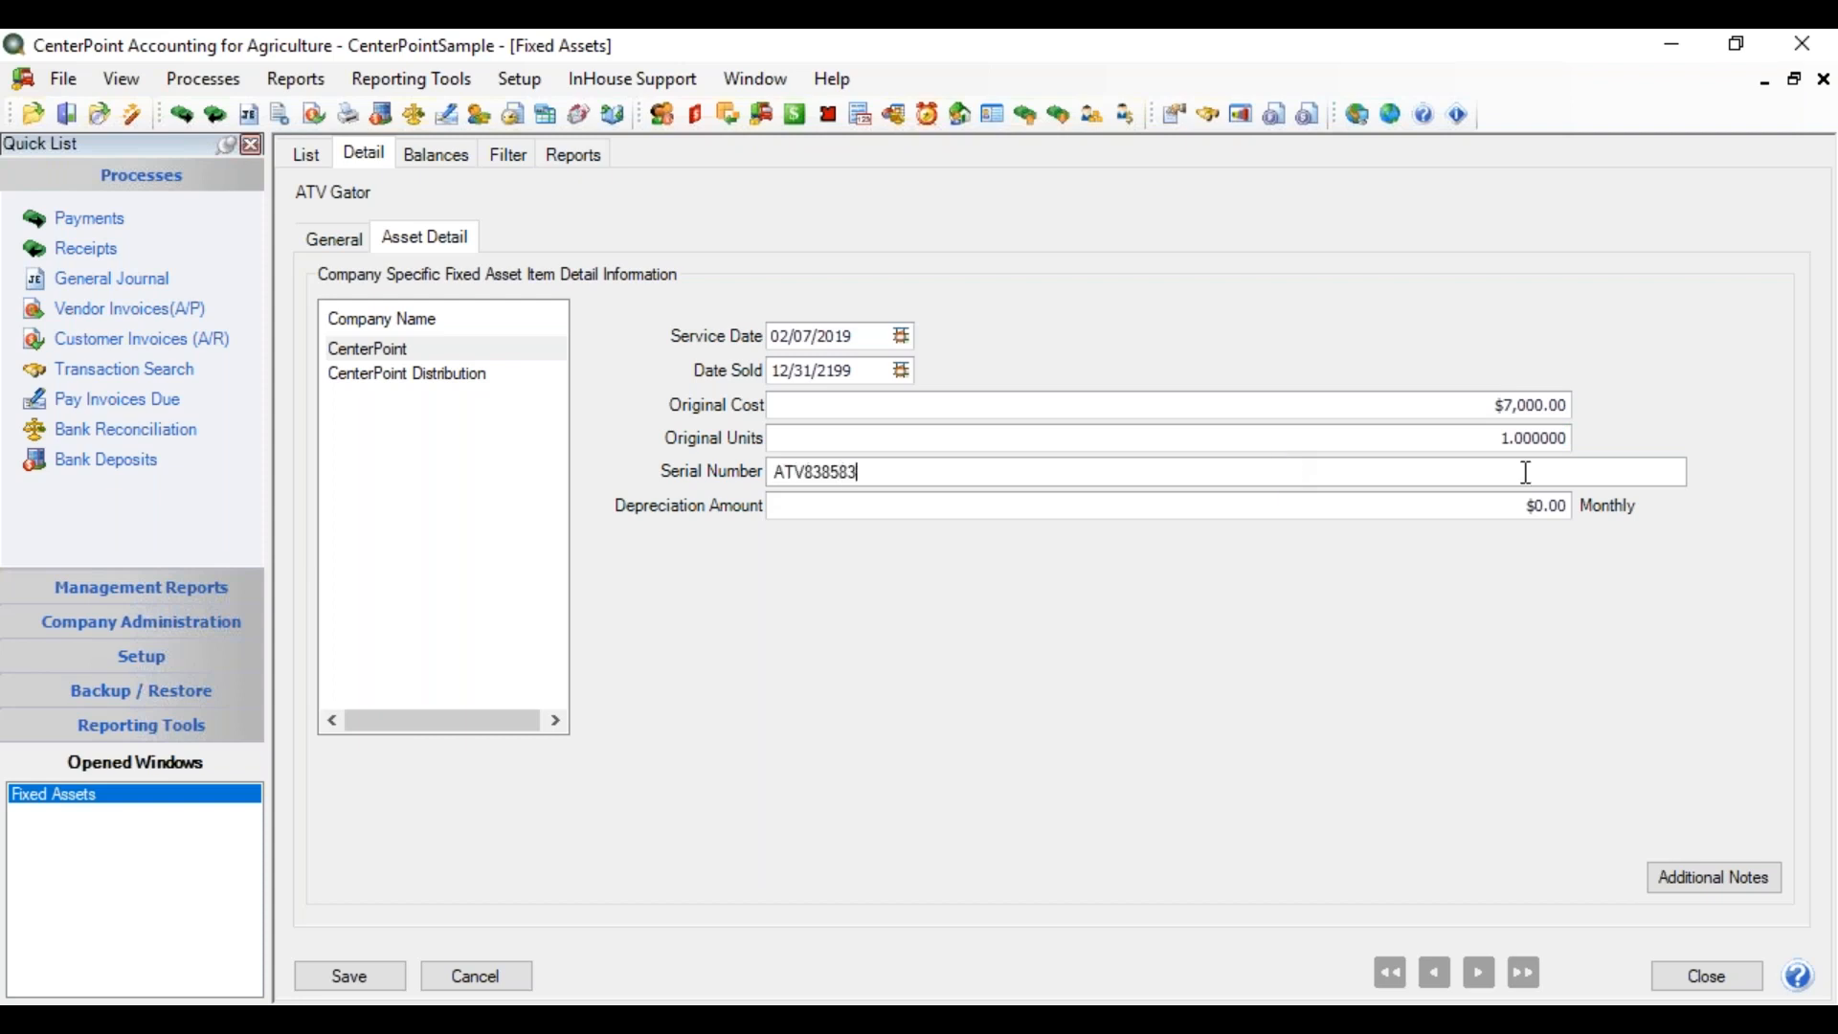
Set the ATV Gator's monthly depreciation amount to $1,000.00 and save the asset.
click(1516, 516)
key(Tab)
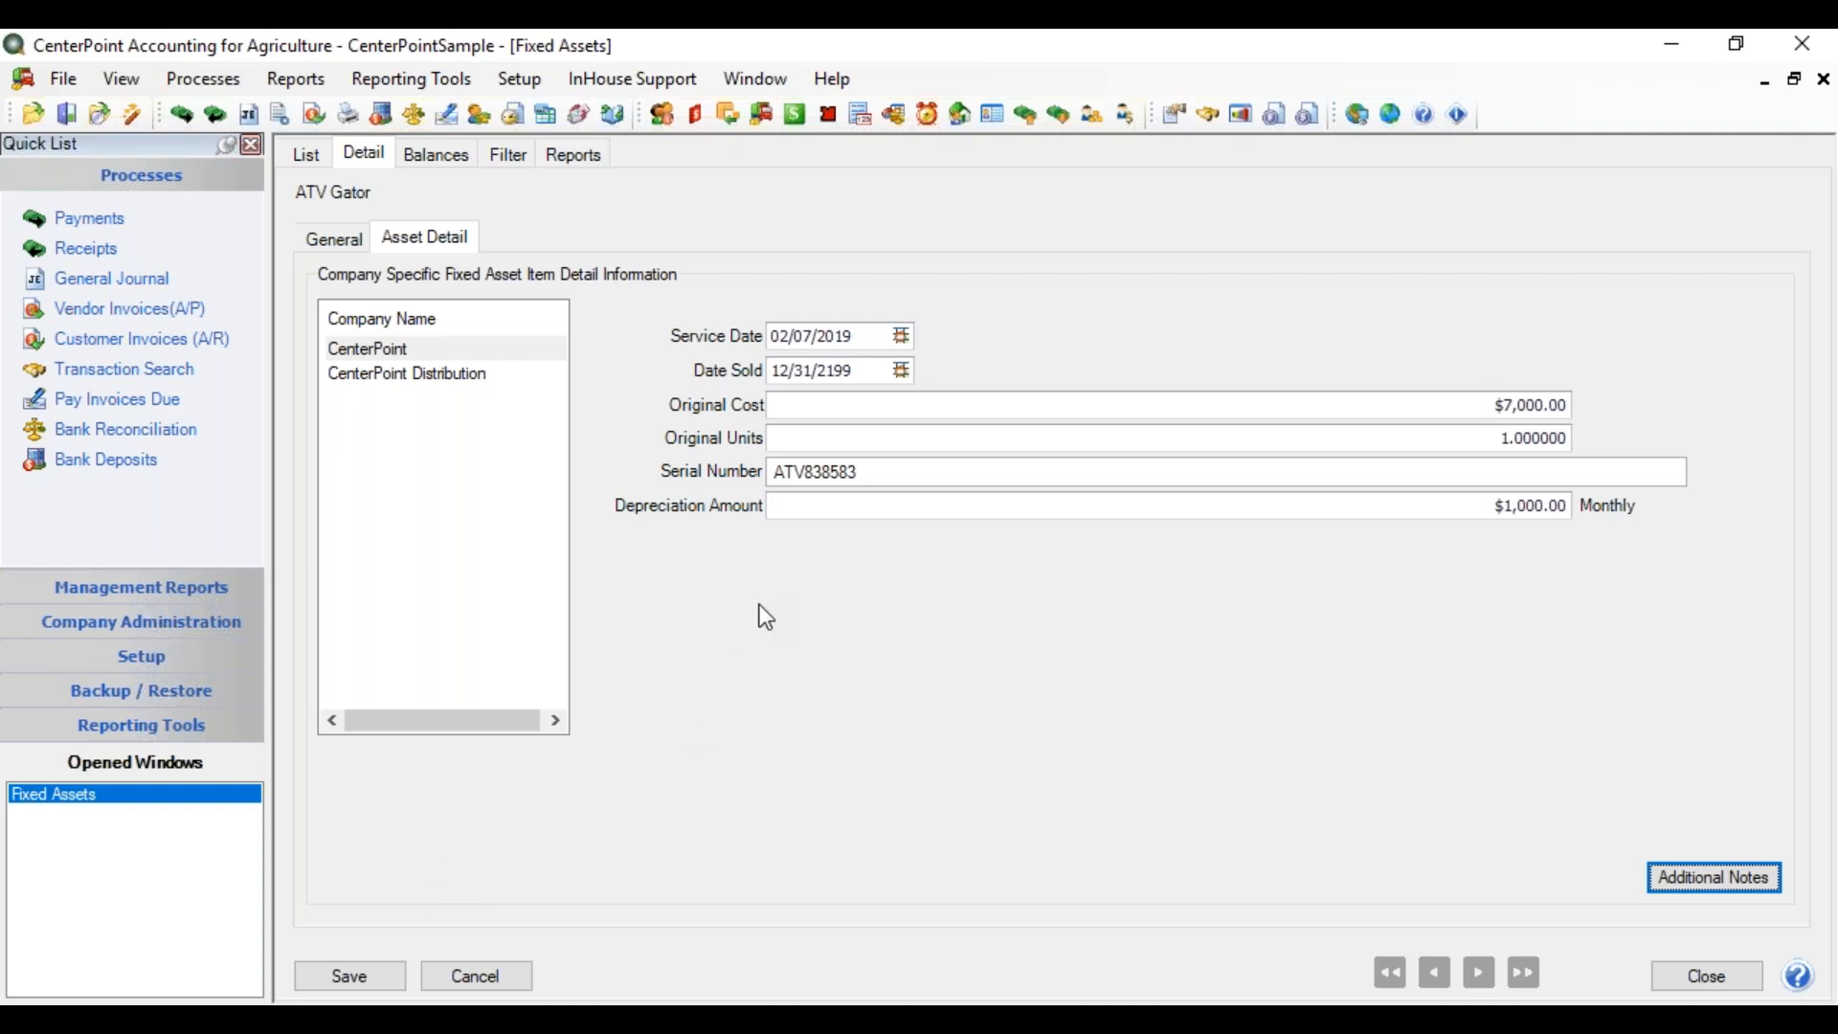
click(369, 975)
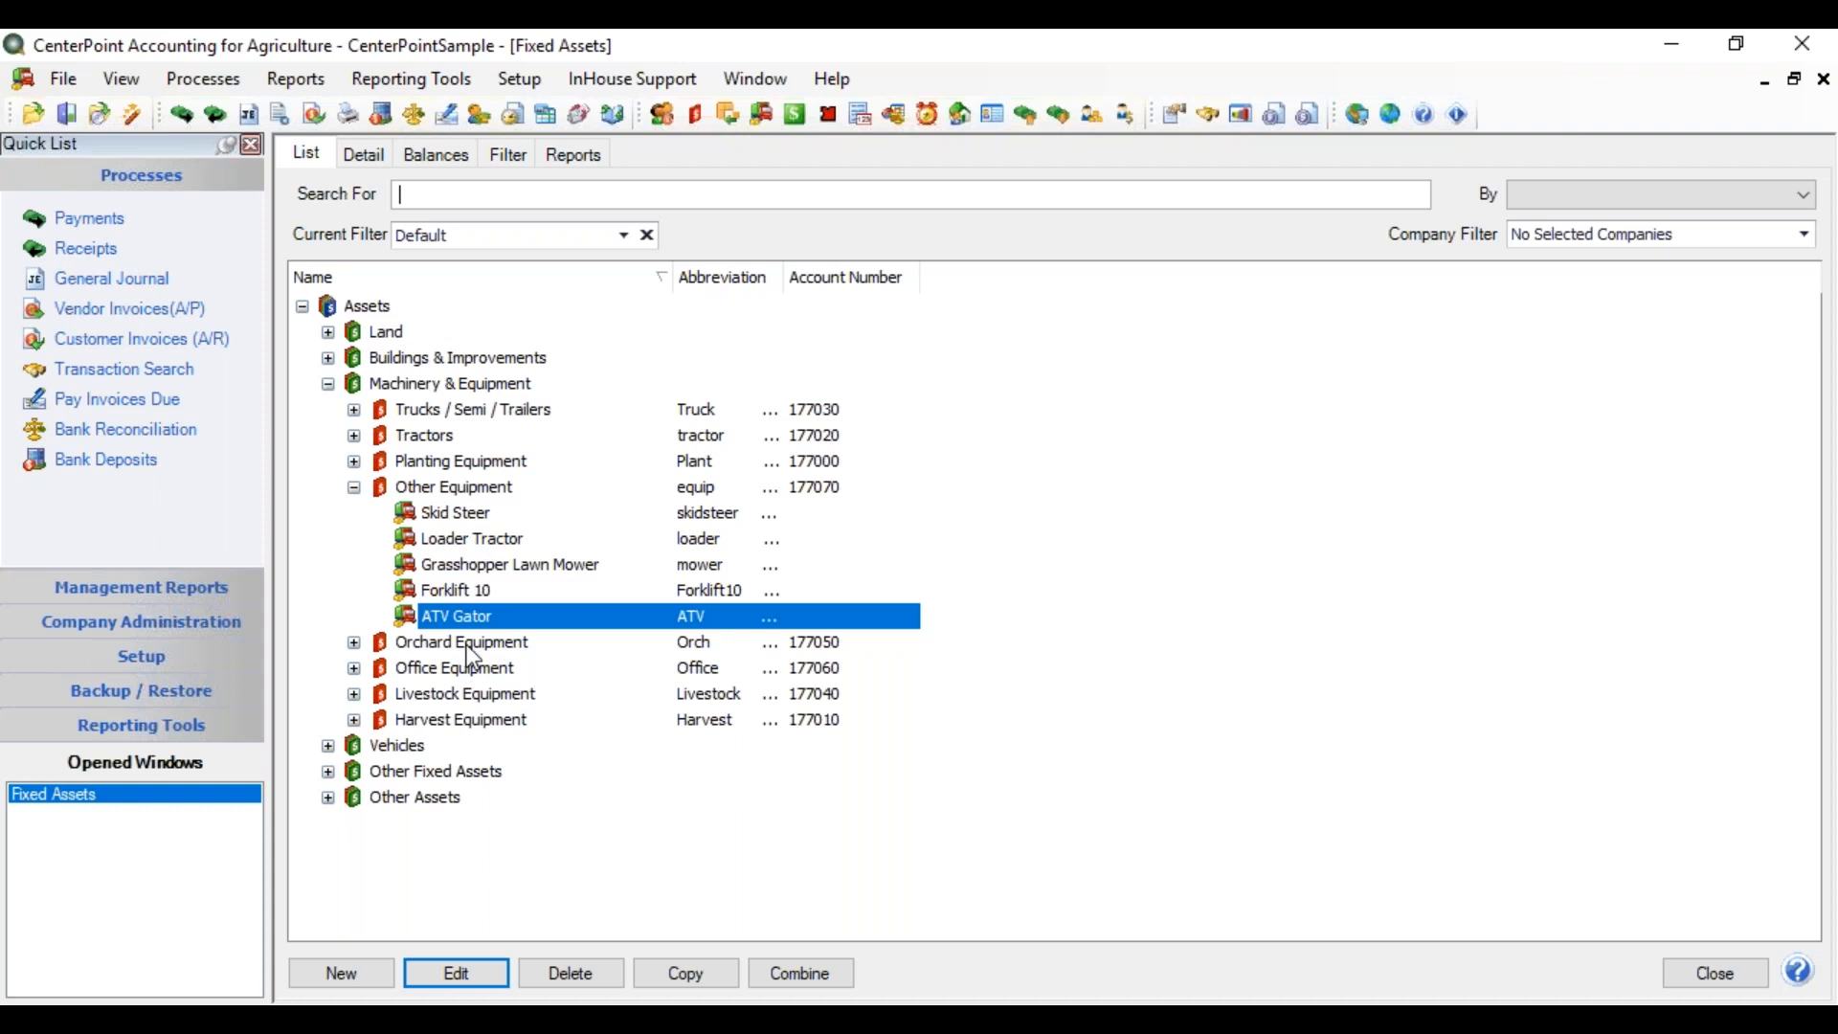
Edit the Loader Tractor, change its general ledger asset account to Tractors, and save it.
click(476, 540)
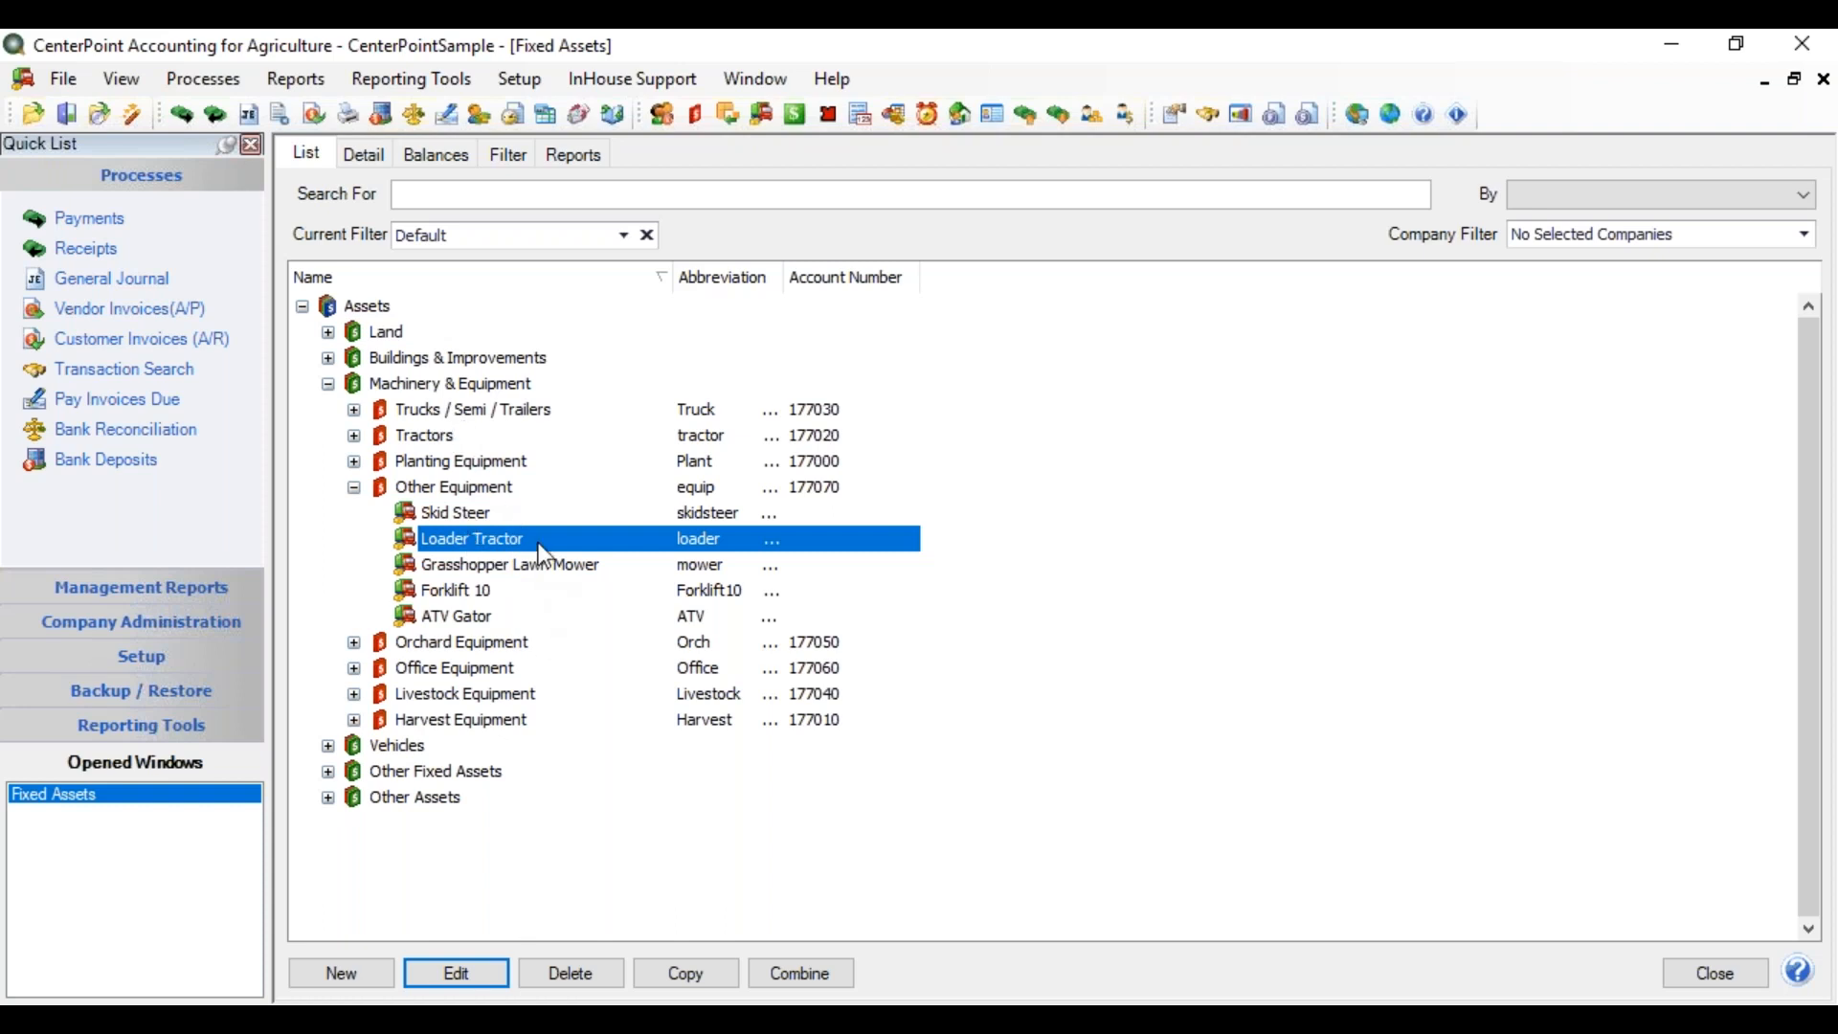
click(473, 969)
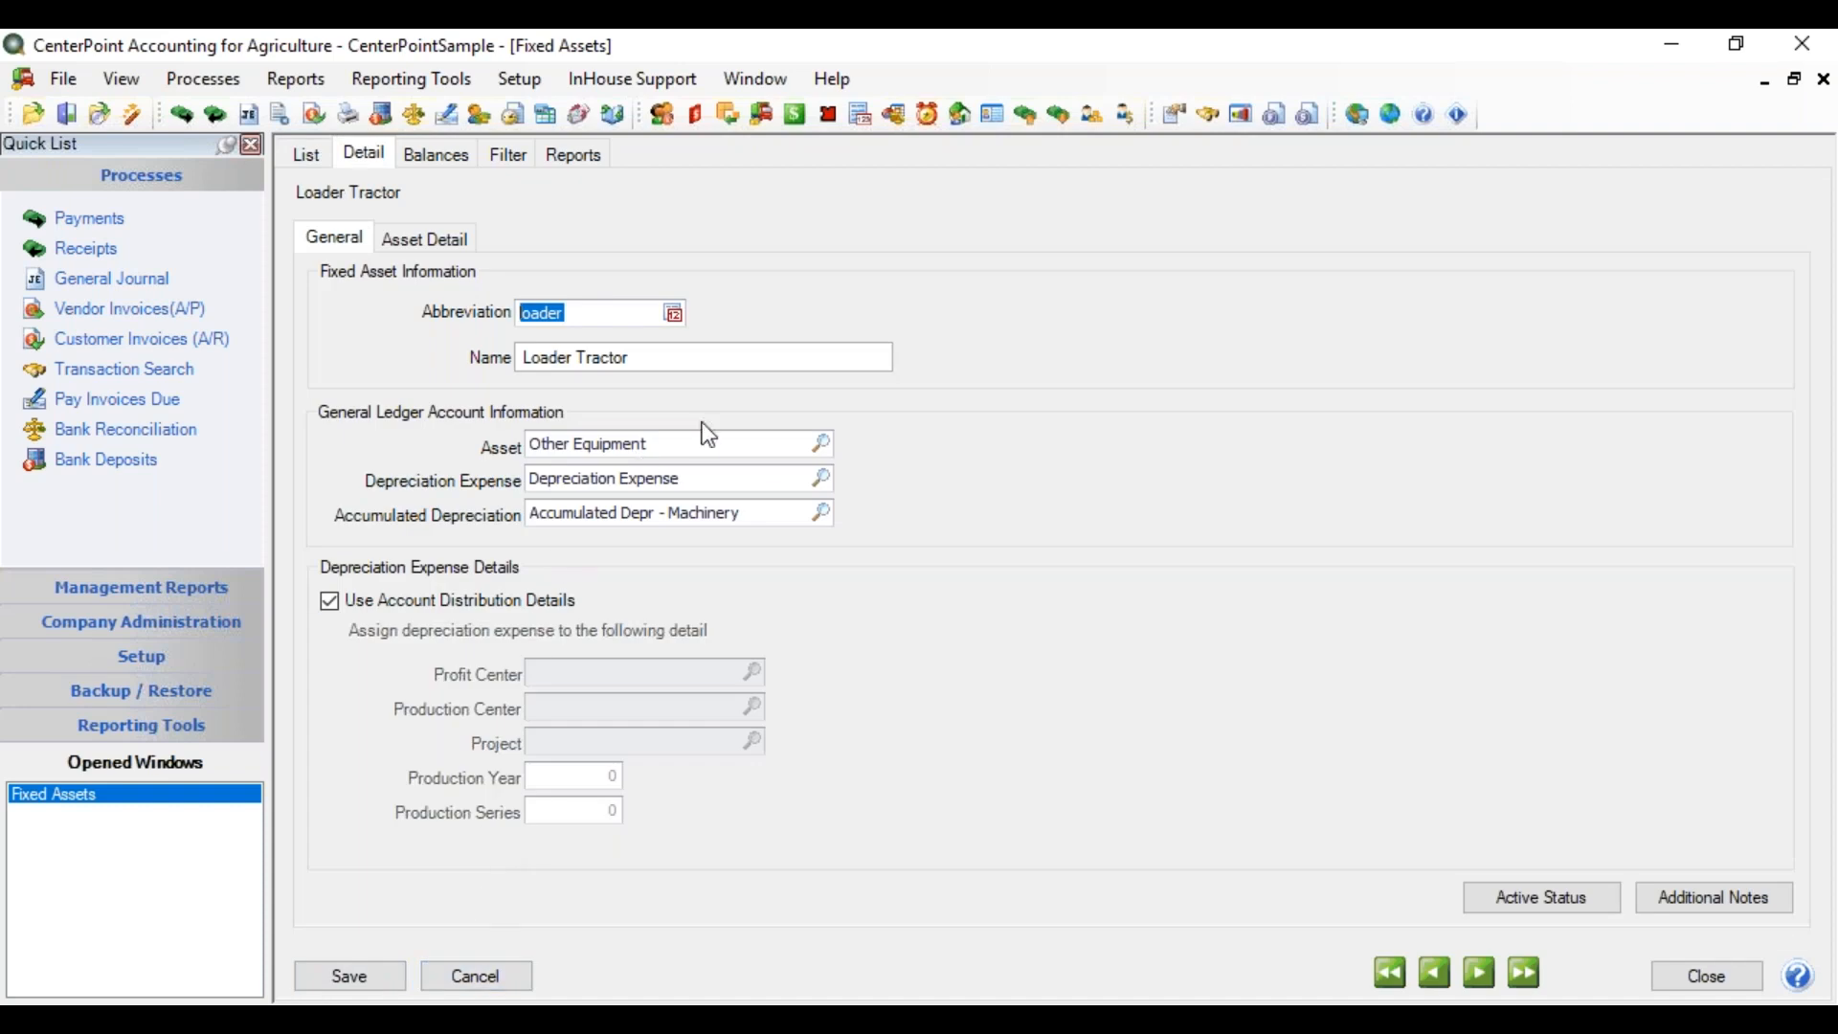
click(690, 443)
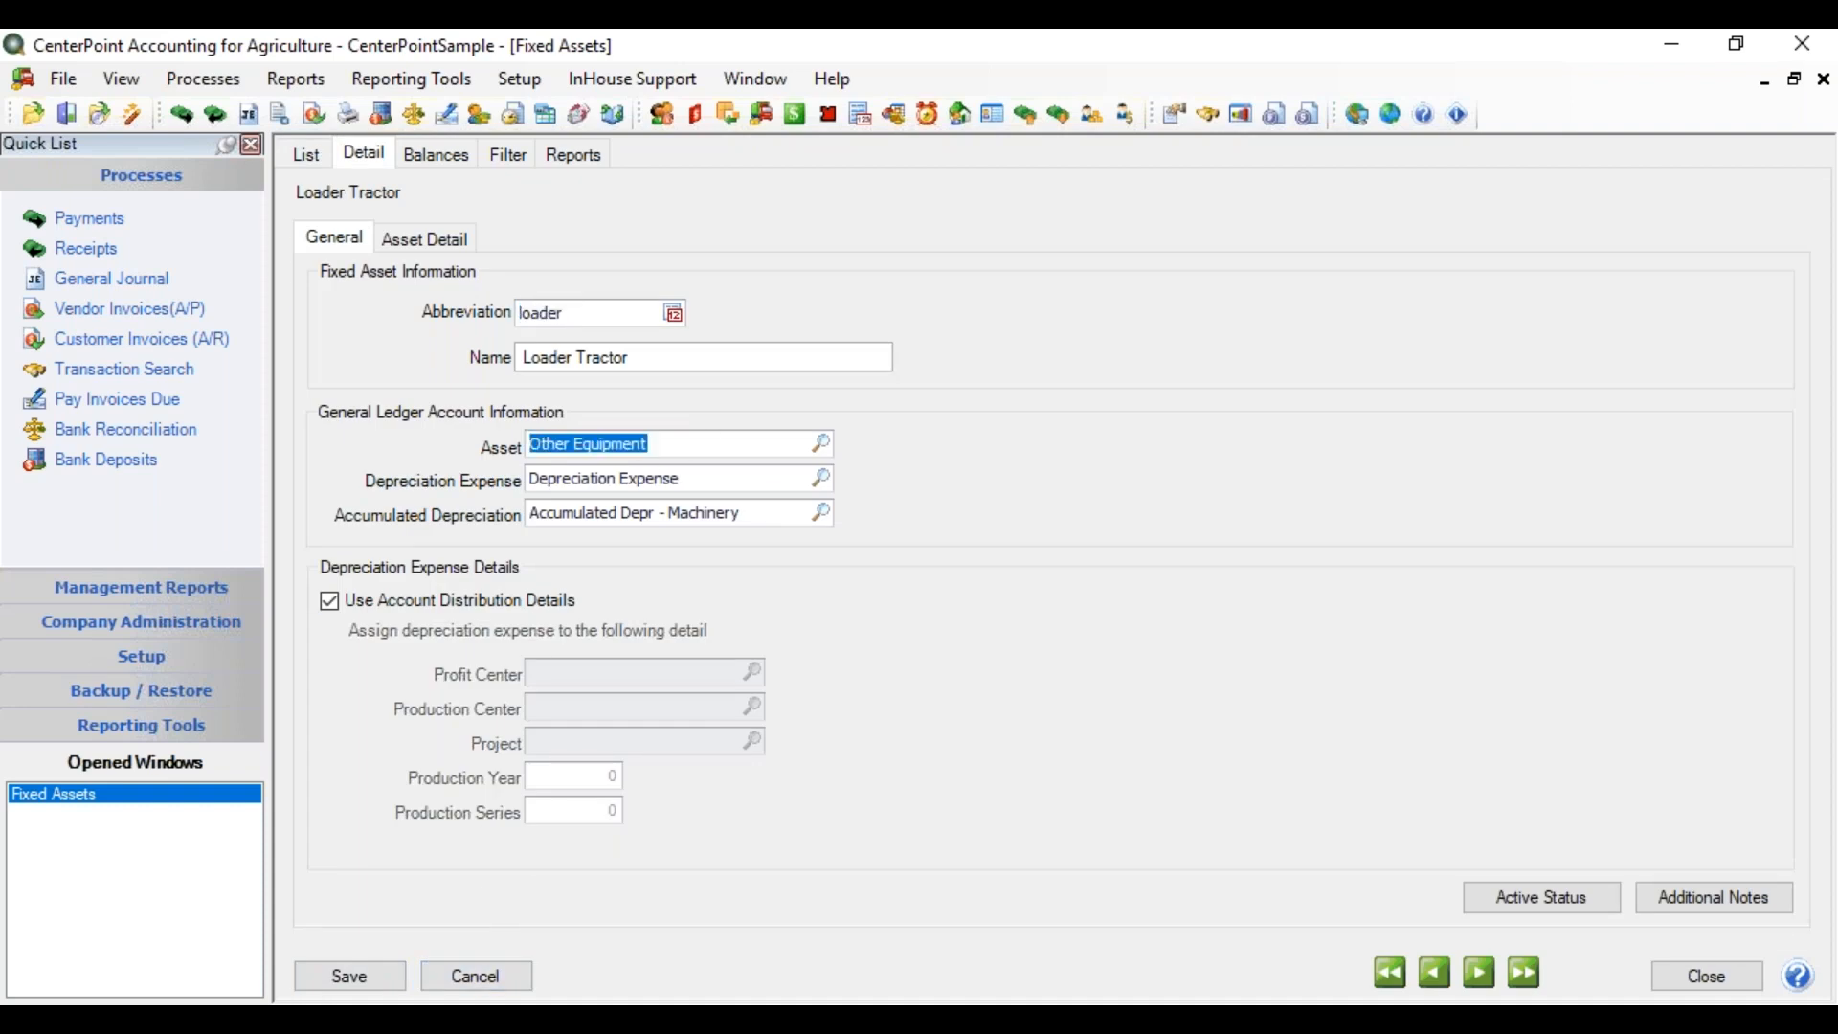
text(tract)
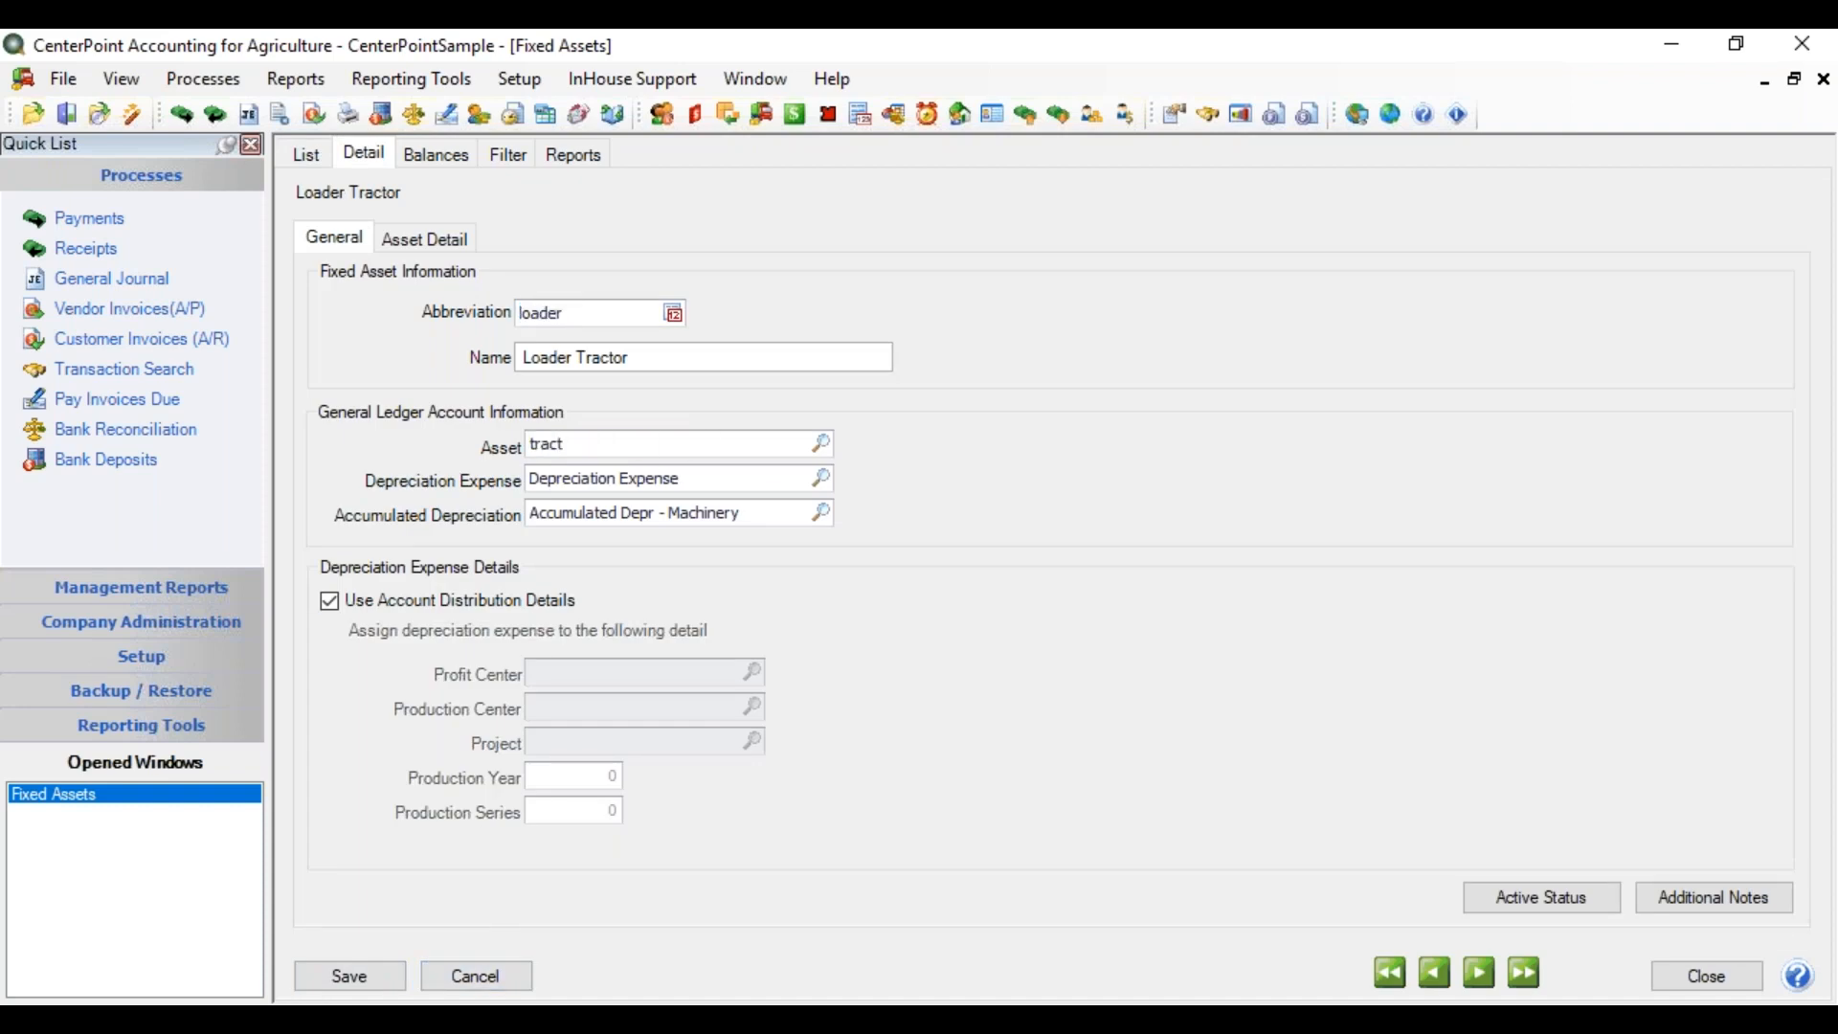
key(Tab)
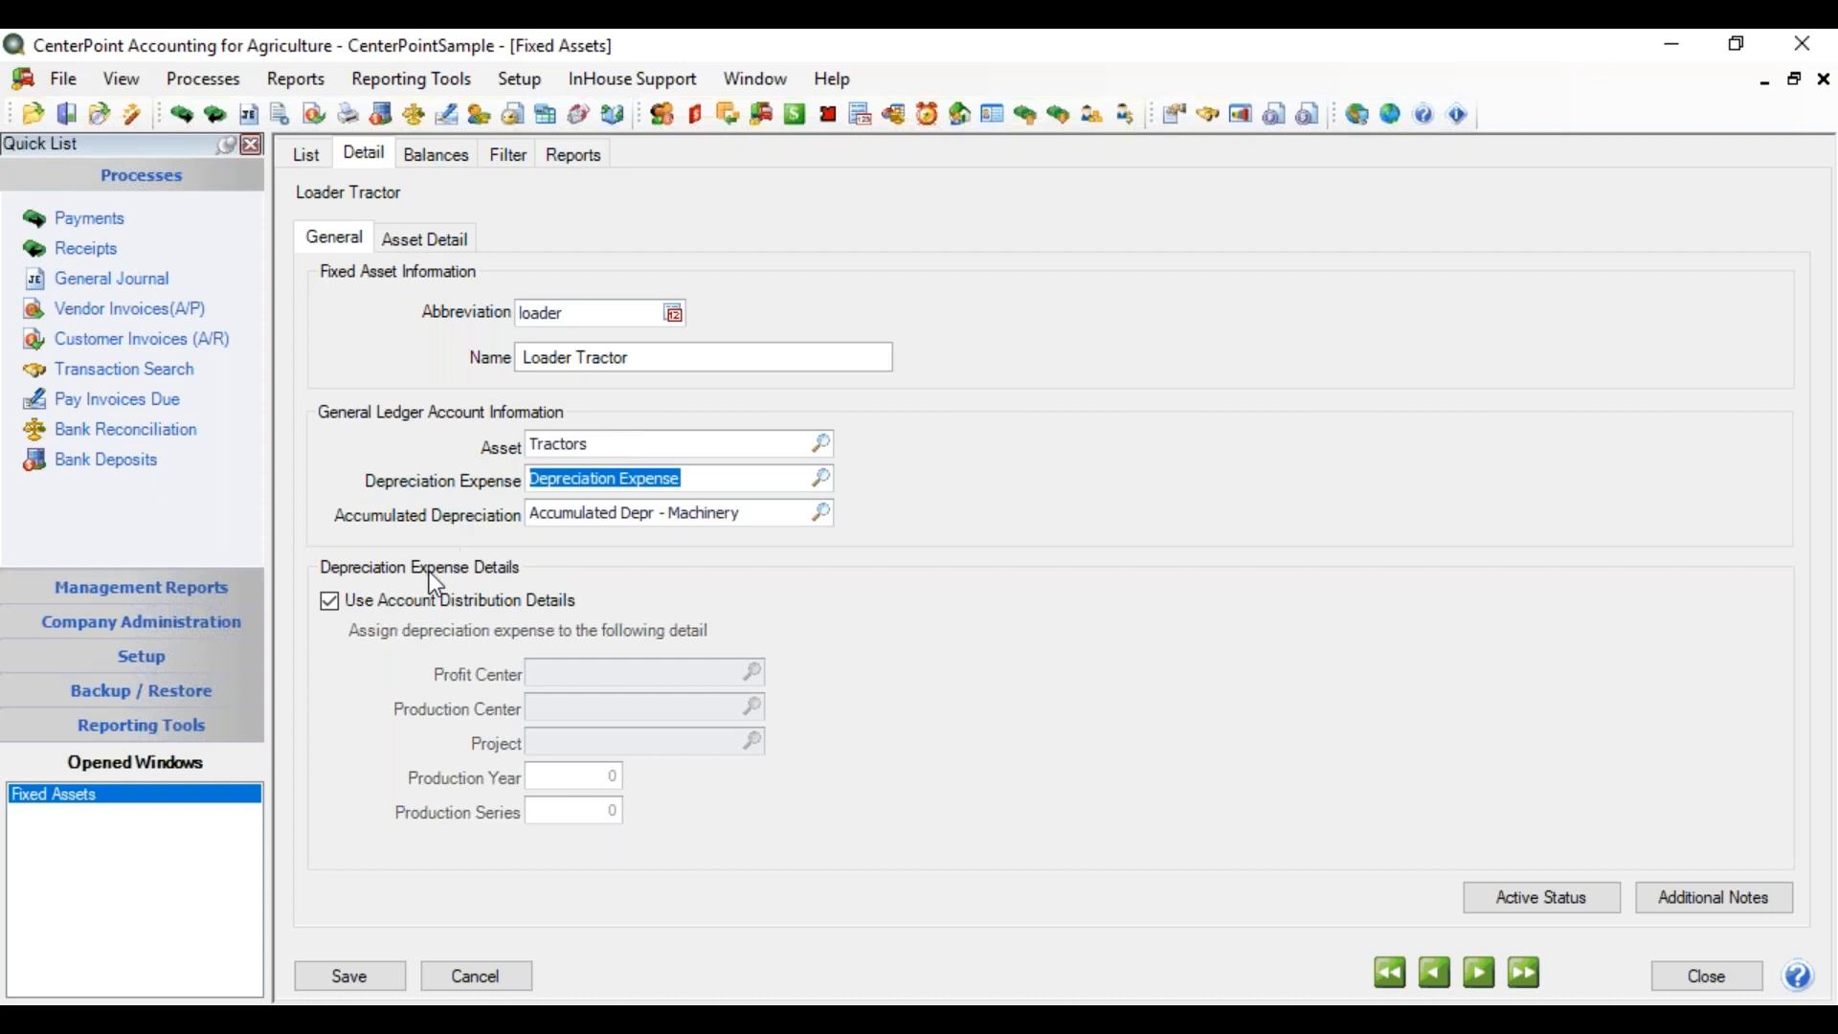
click(381, 976)
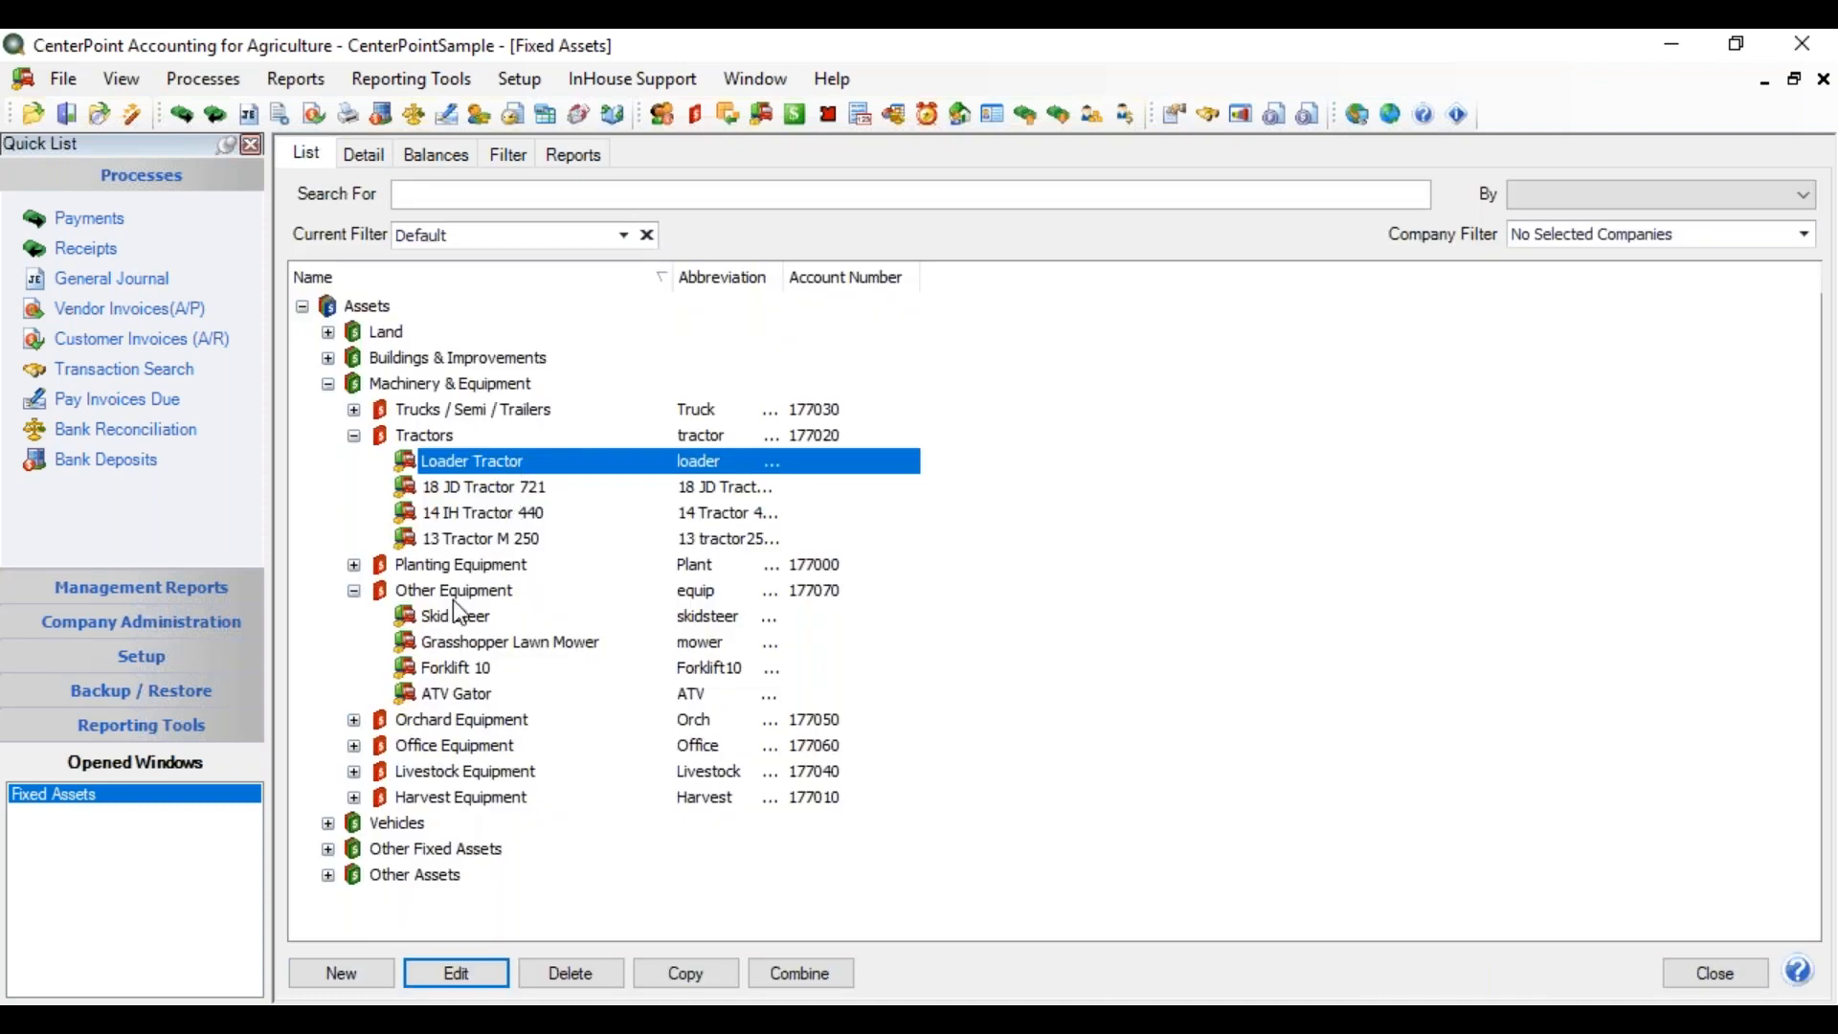
Try to delete the Loader Tractor from the fixed assets list and confirm the deletion.
click(576, 981)
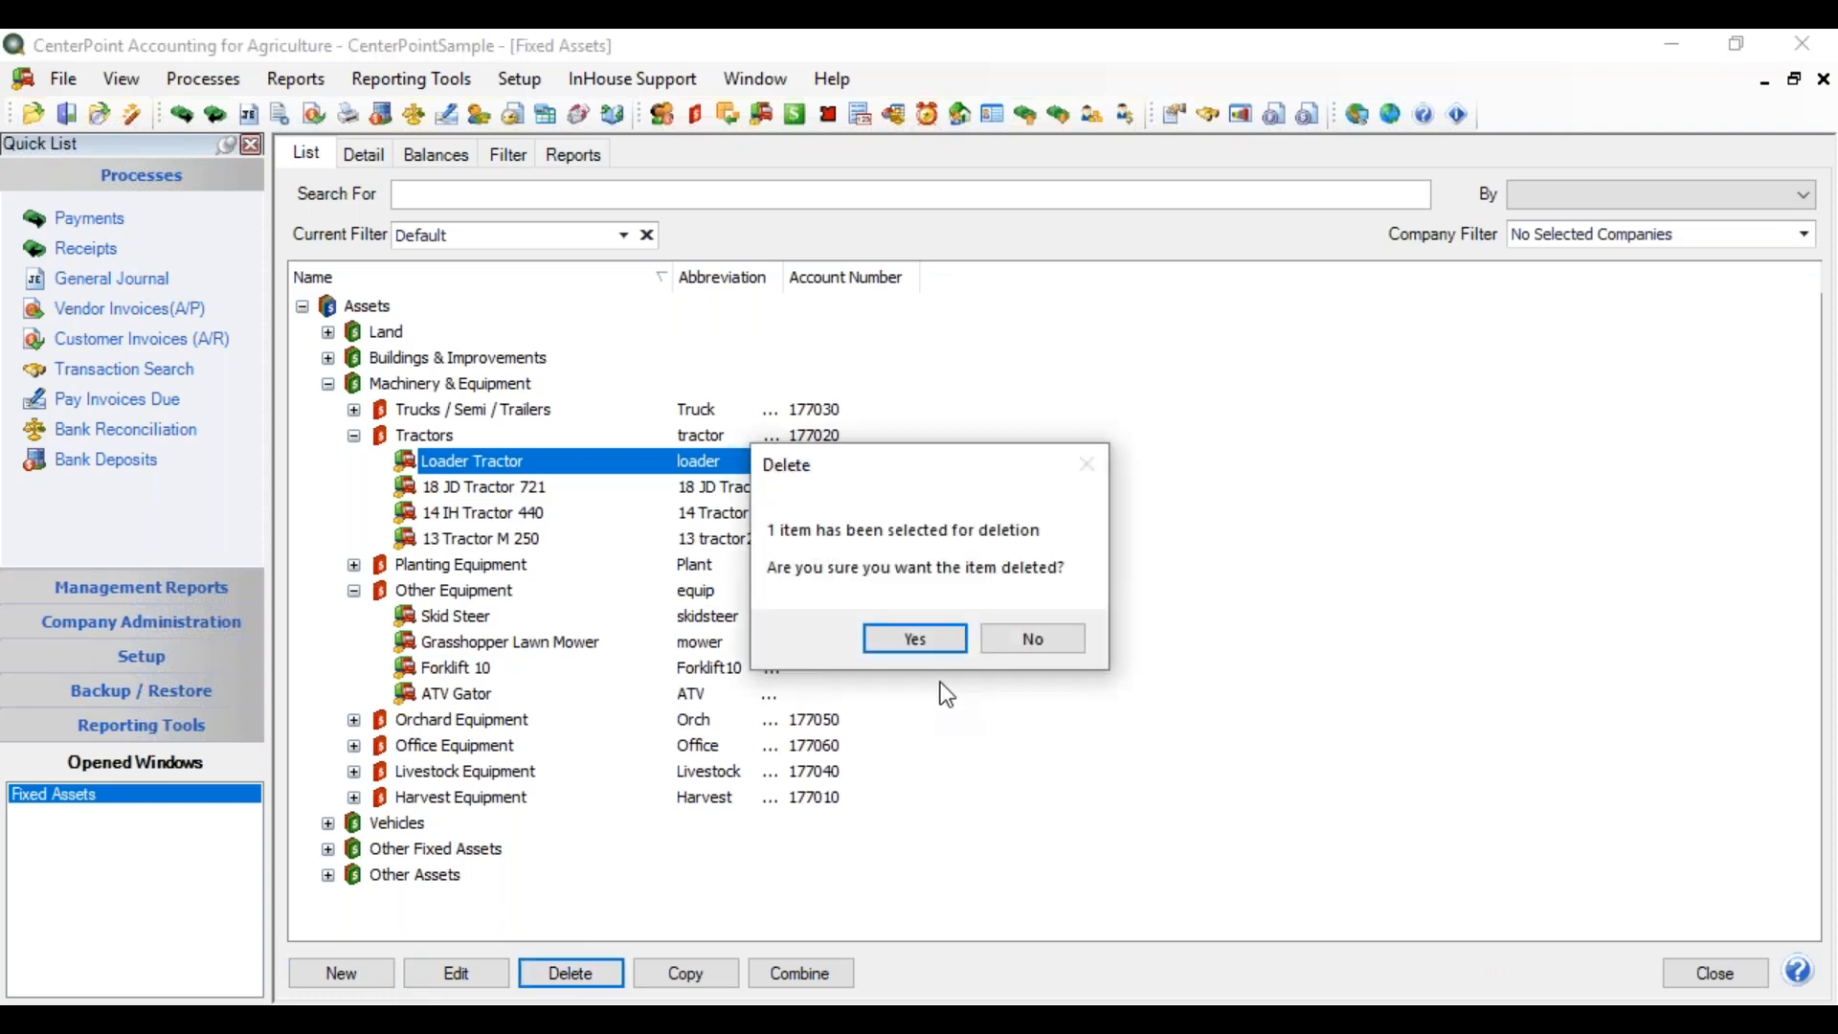
click(923, 636)
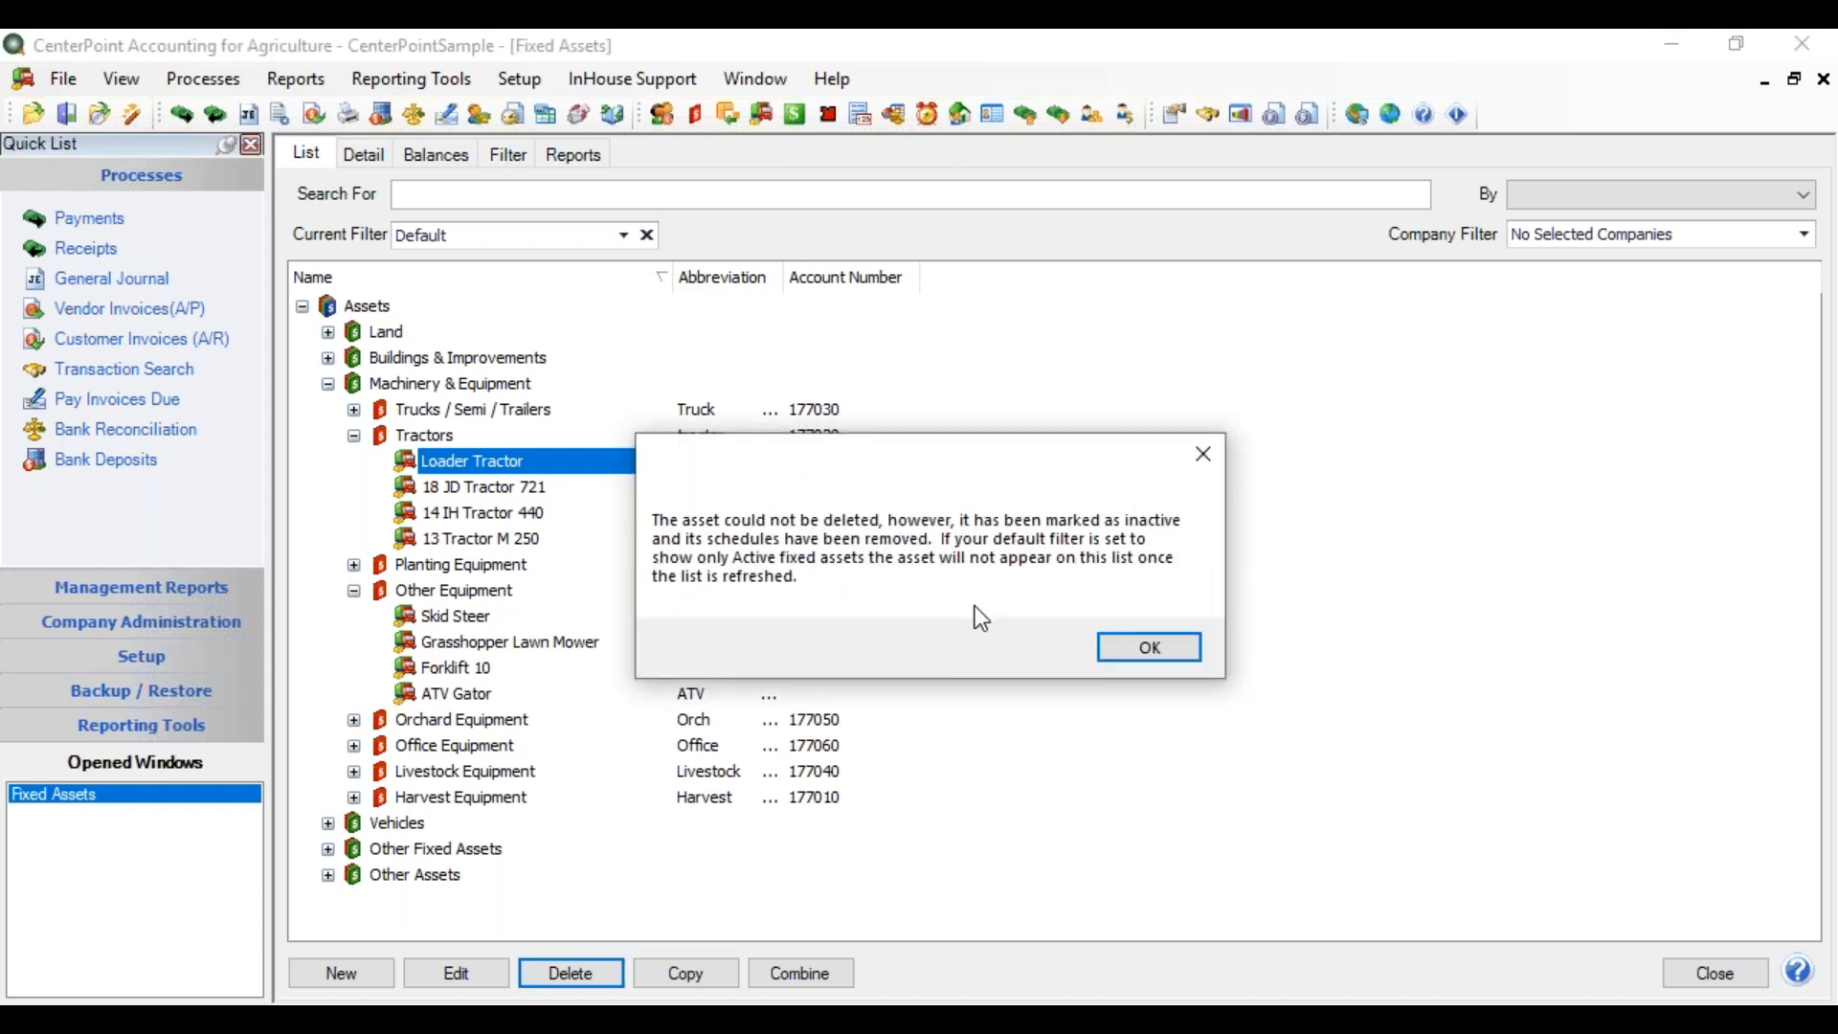
click(1168, 645)
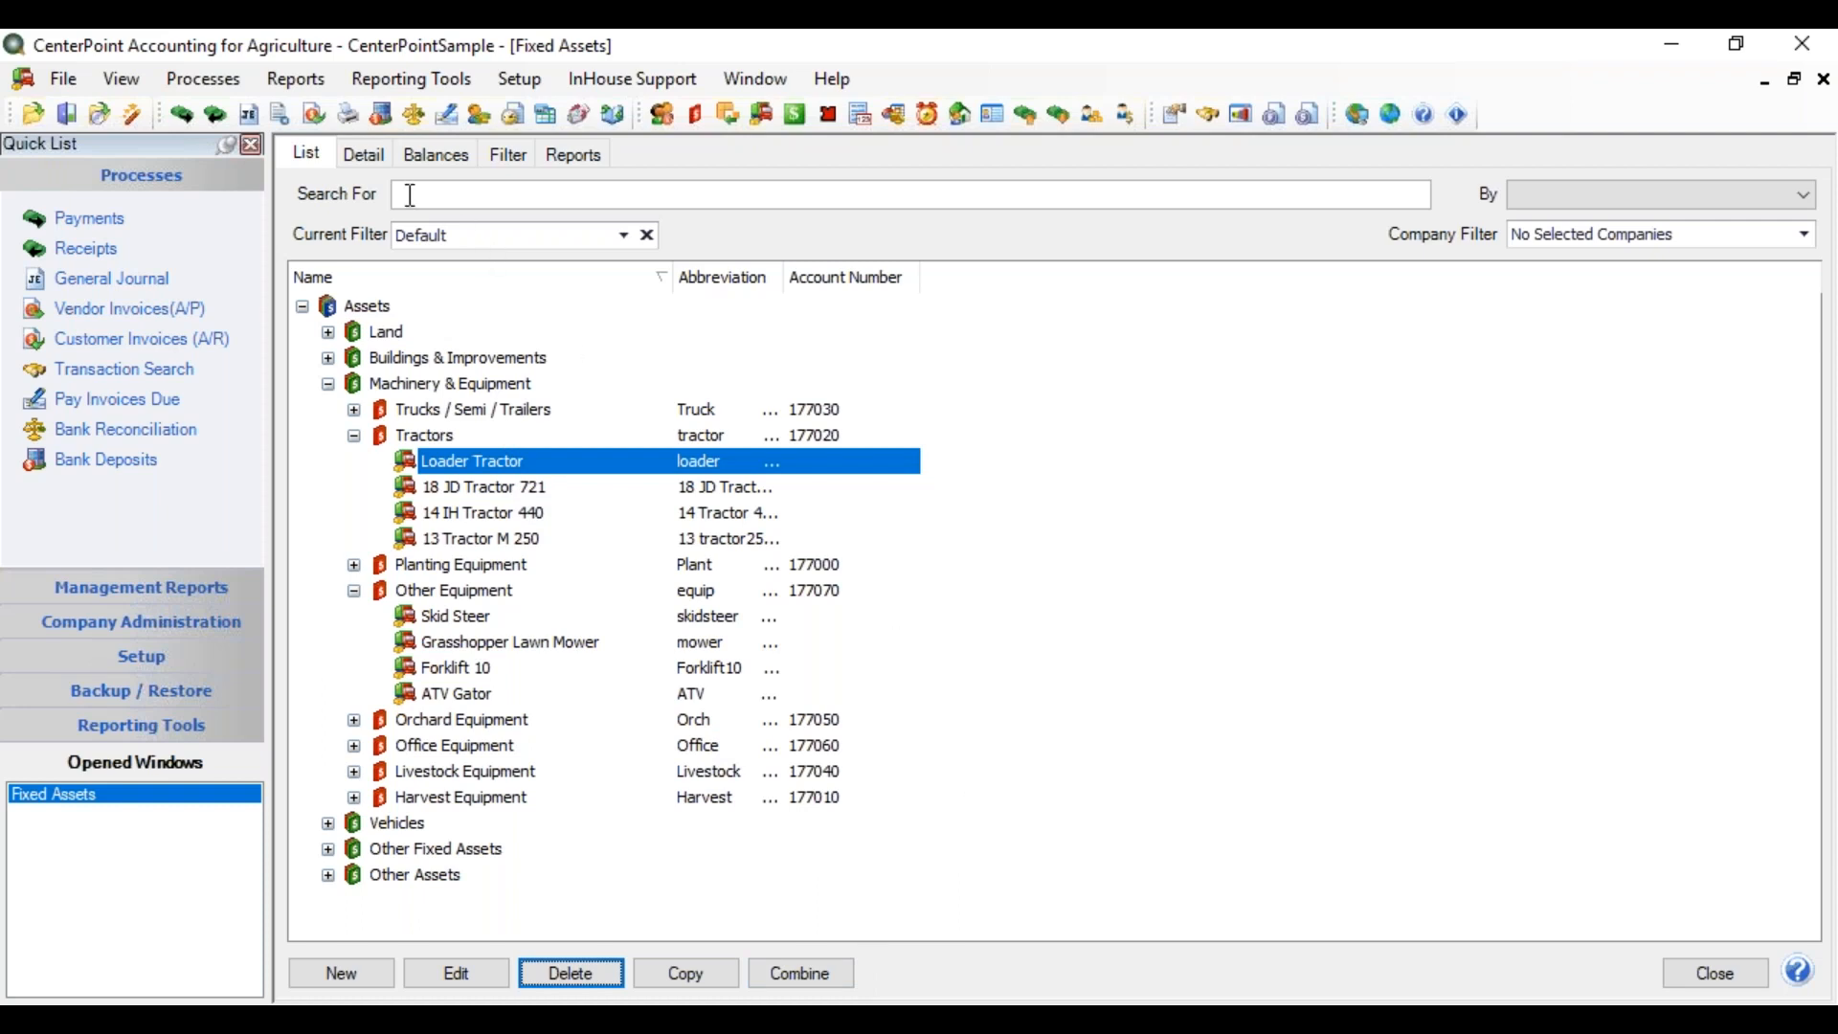
Review the fixed asset balances for the Other Equipment items under Machinery & Equipment, and close Fixed Assets.
click(456, 160)
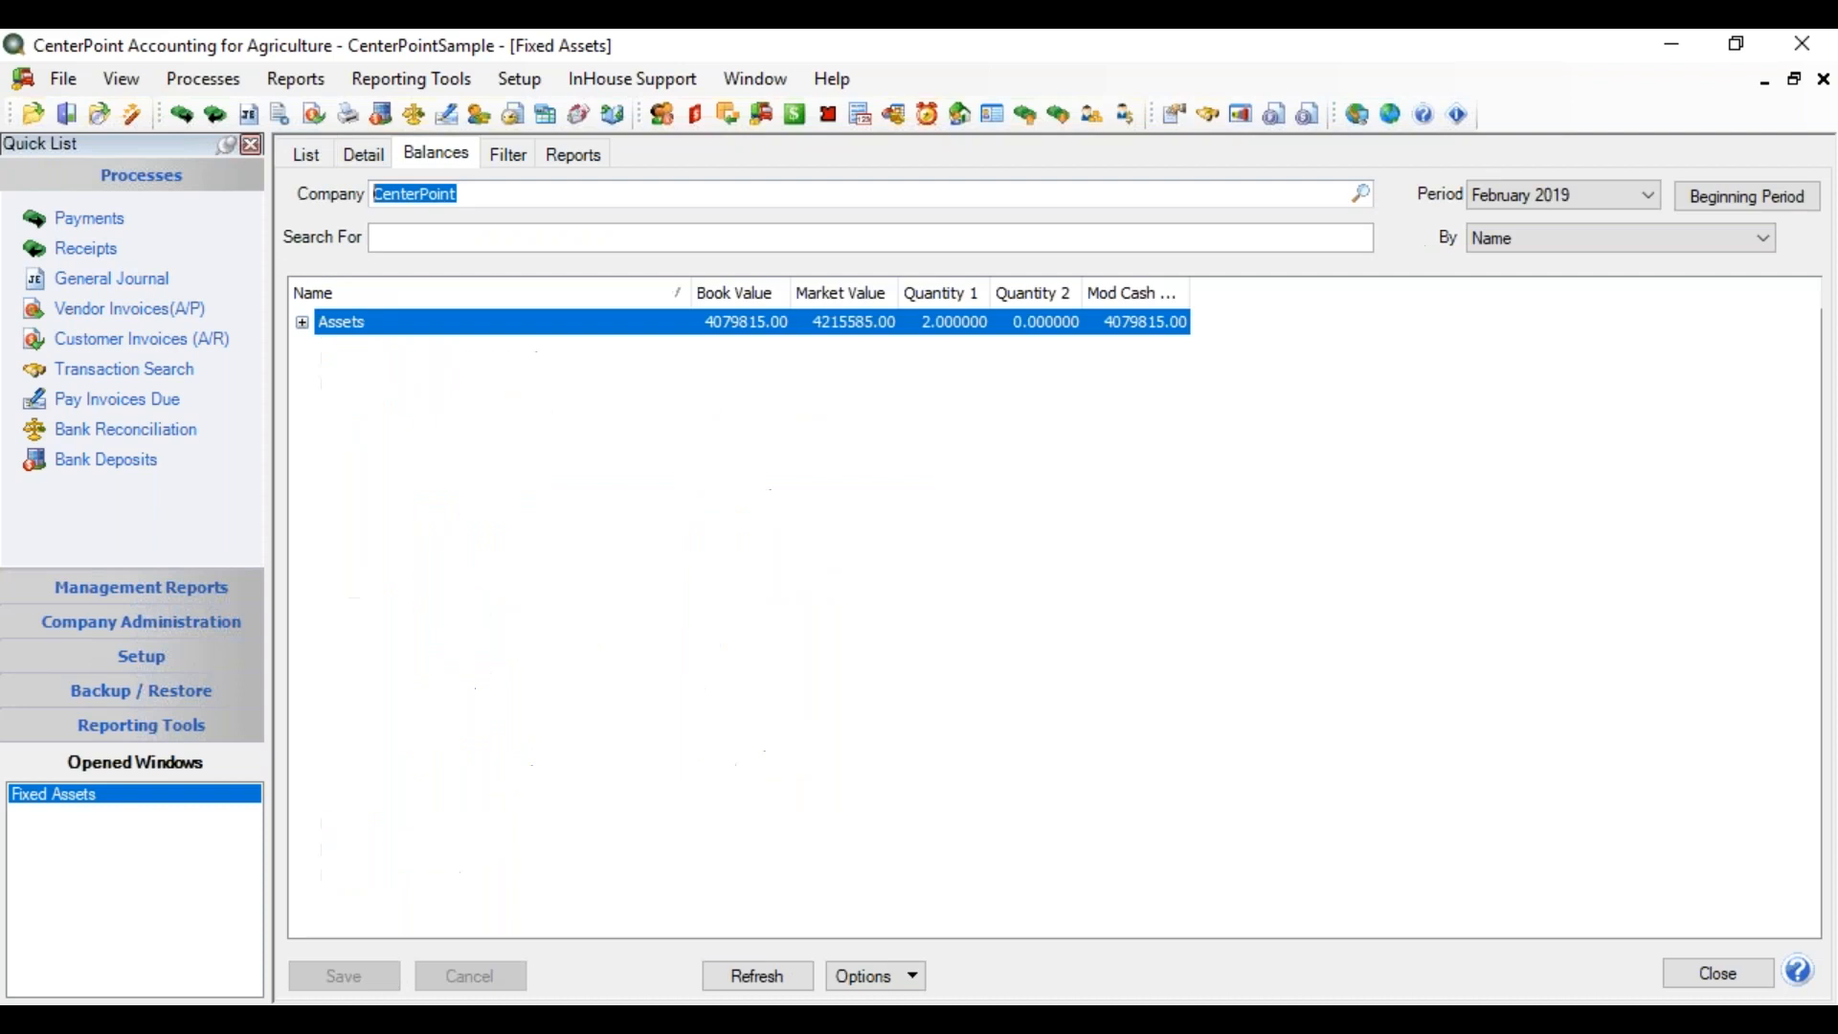
click(303, 323)
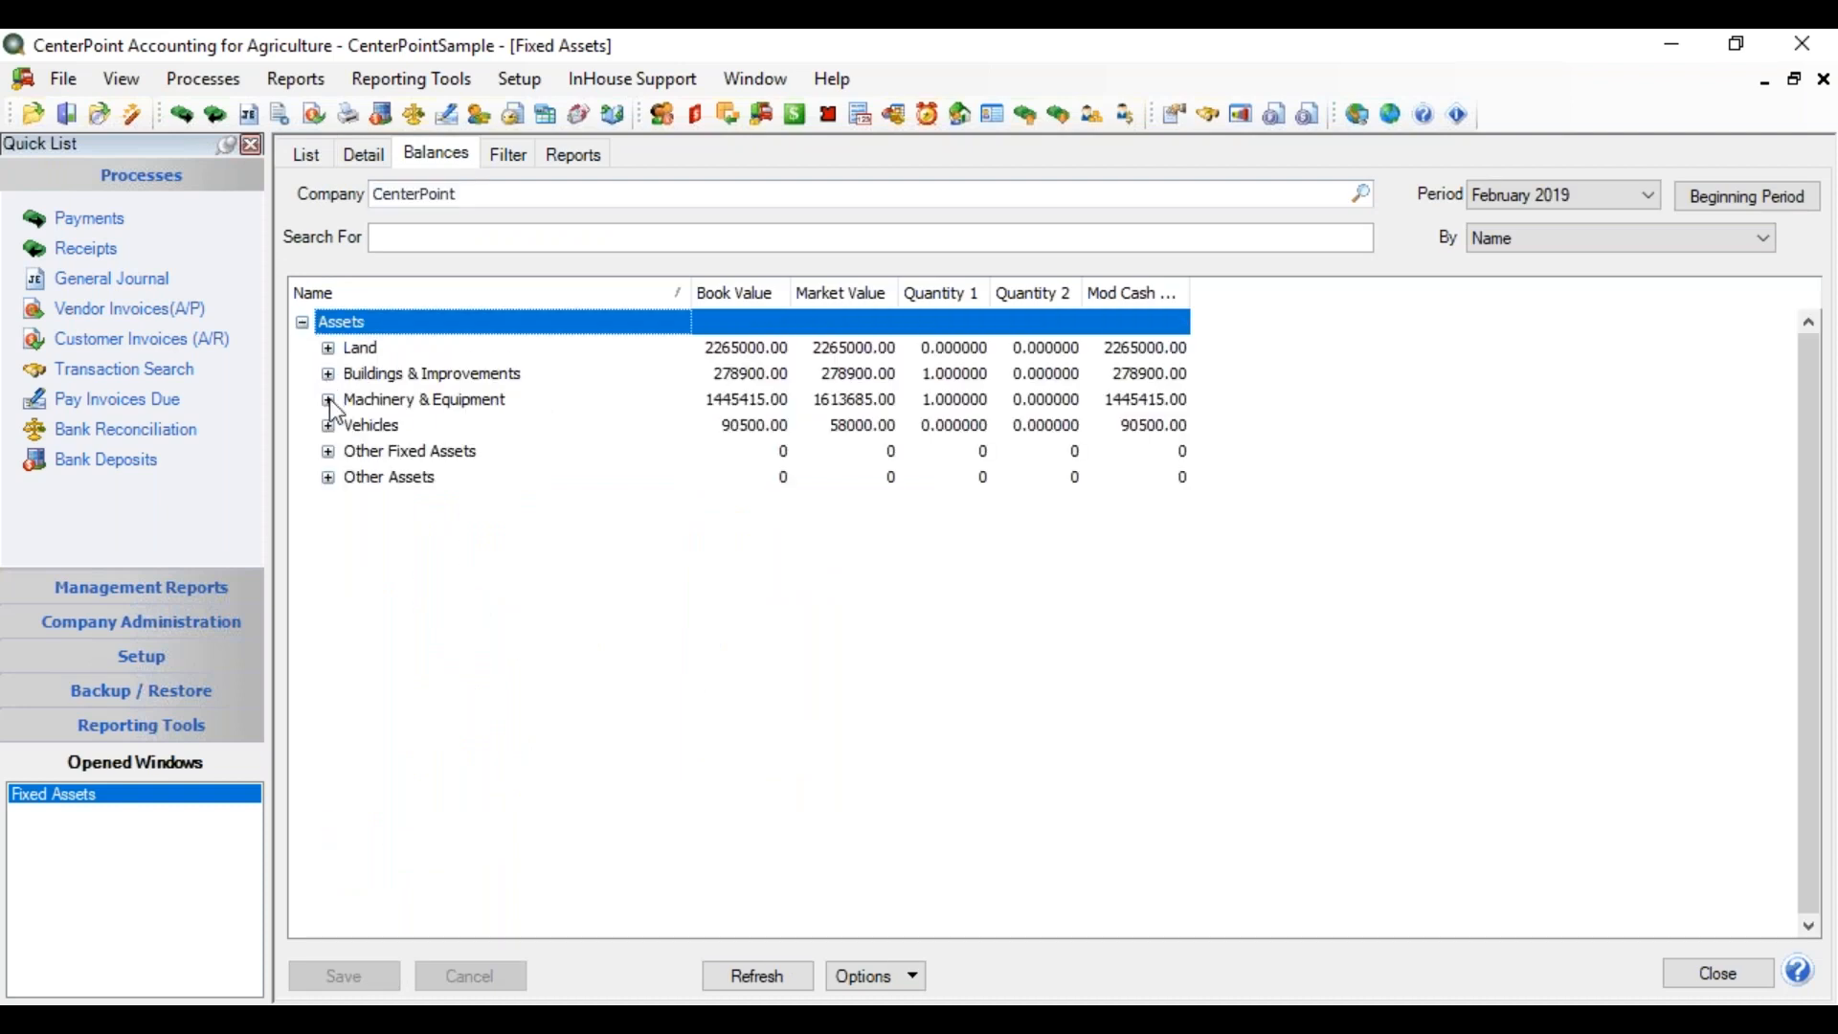
click(329, 400)
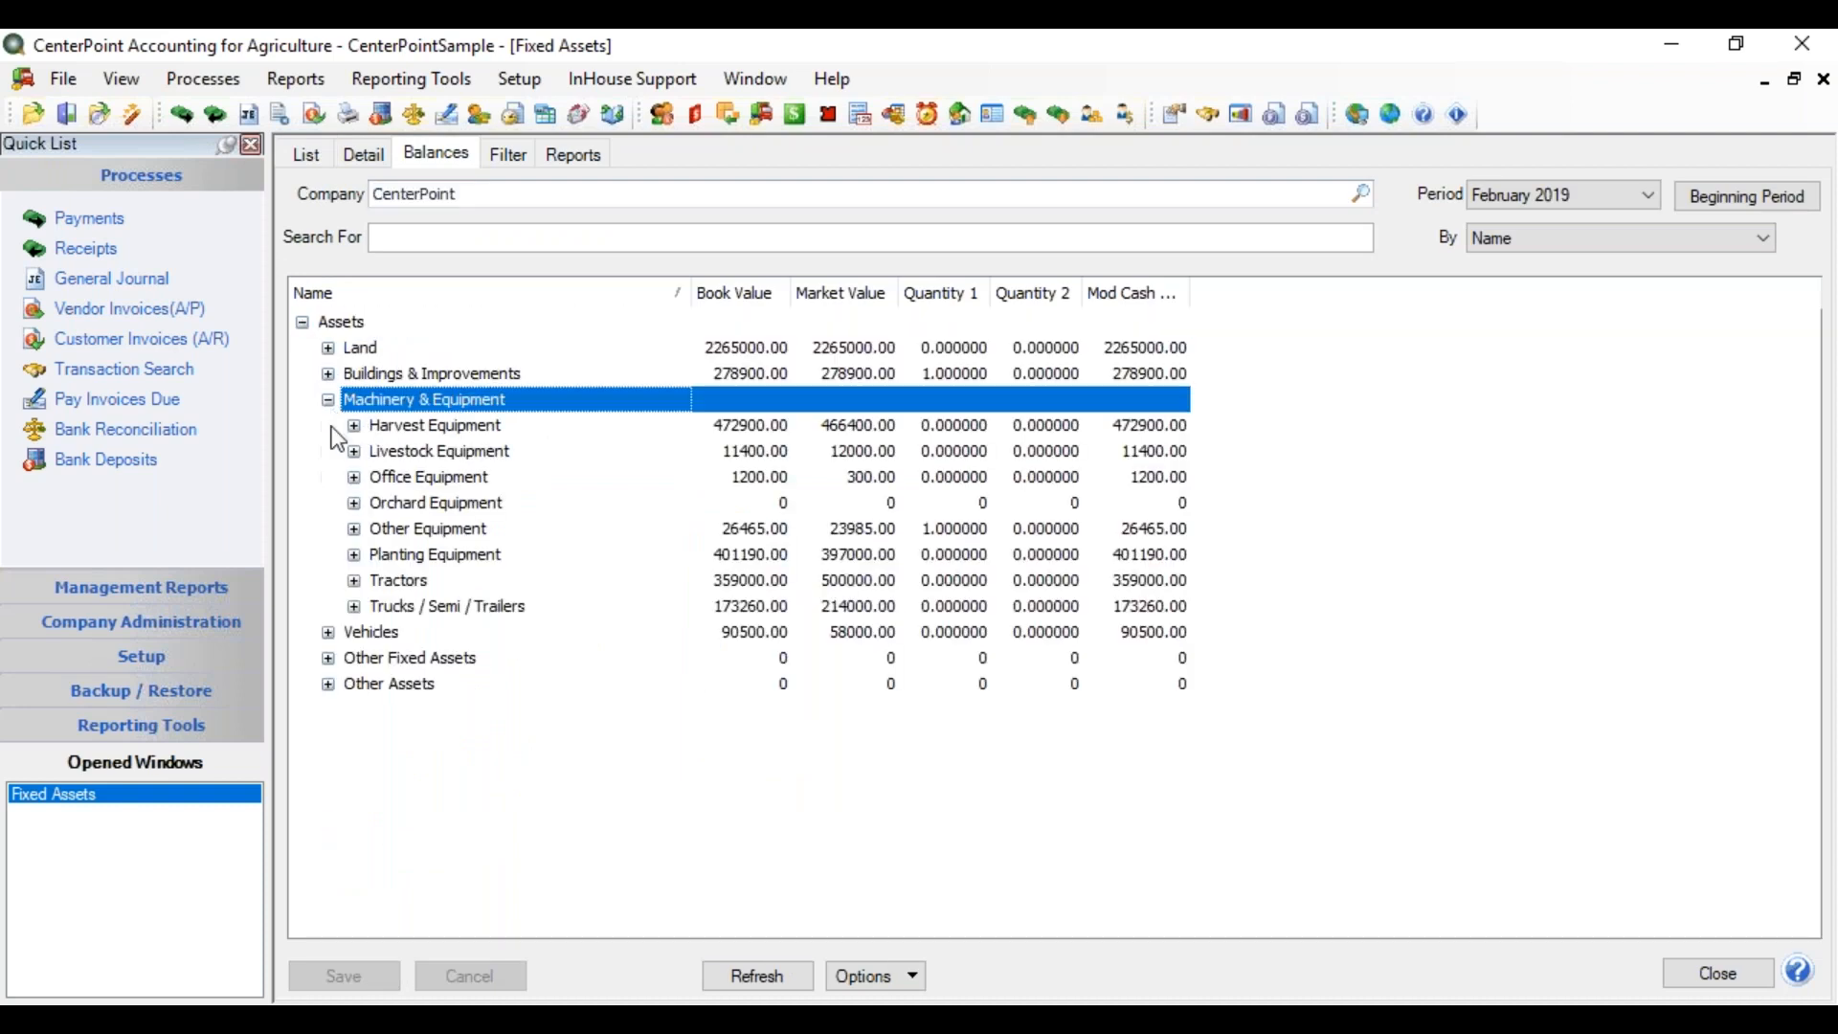
click(354, 529)
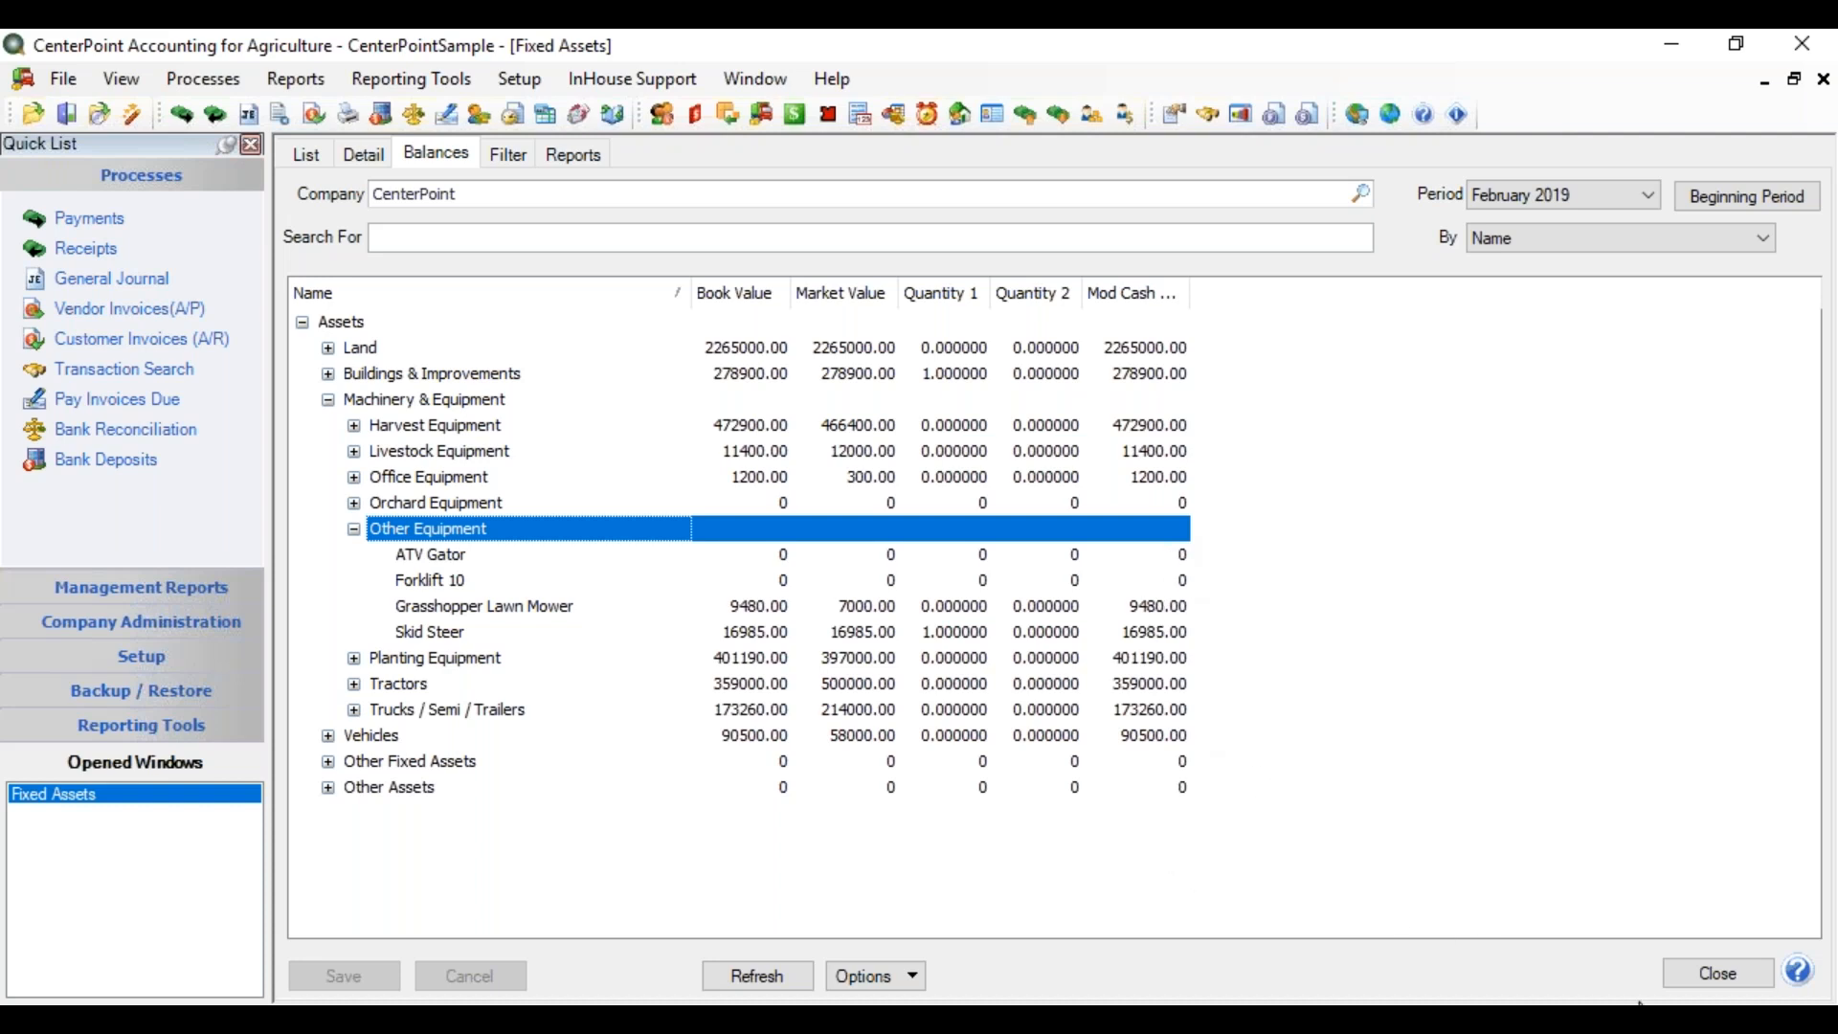
click(1705, 976)
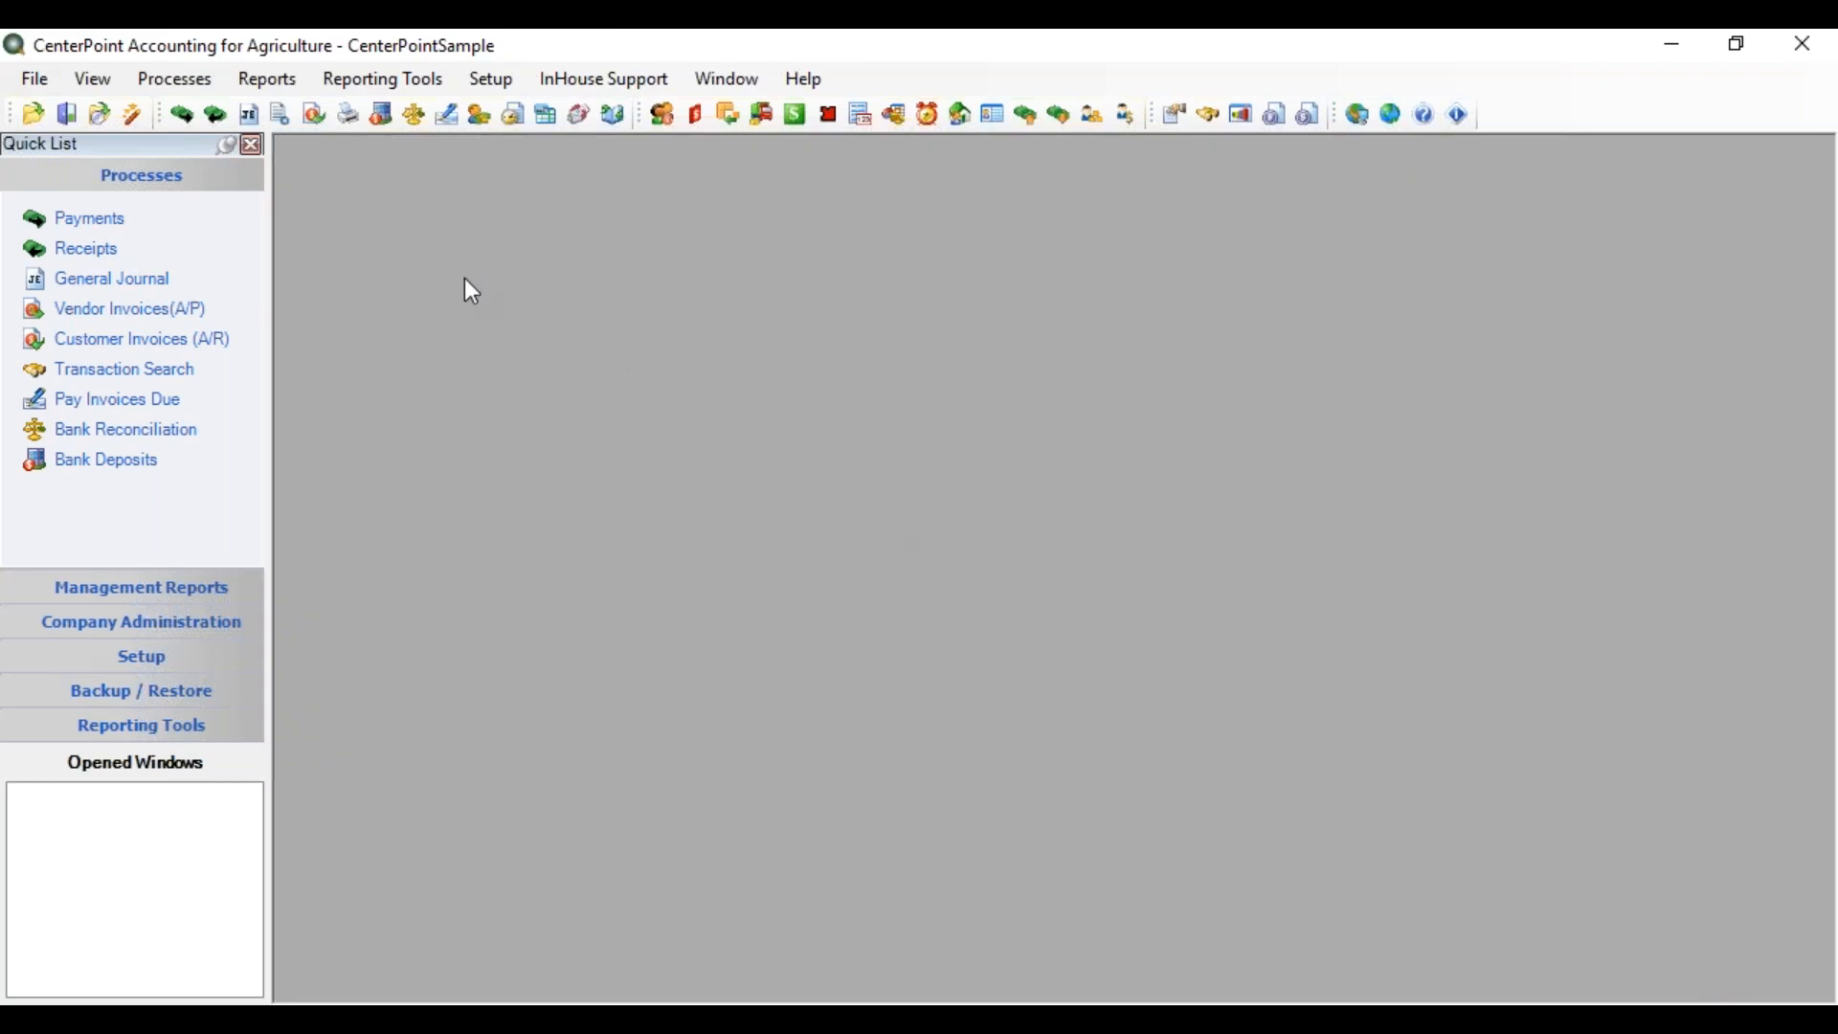
Start a payment to All Power Equipment with its business address and set the check number to 5000.
click(122, 226)
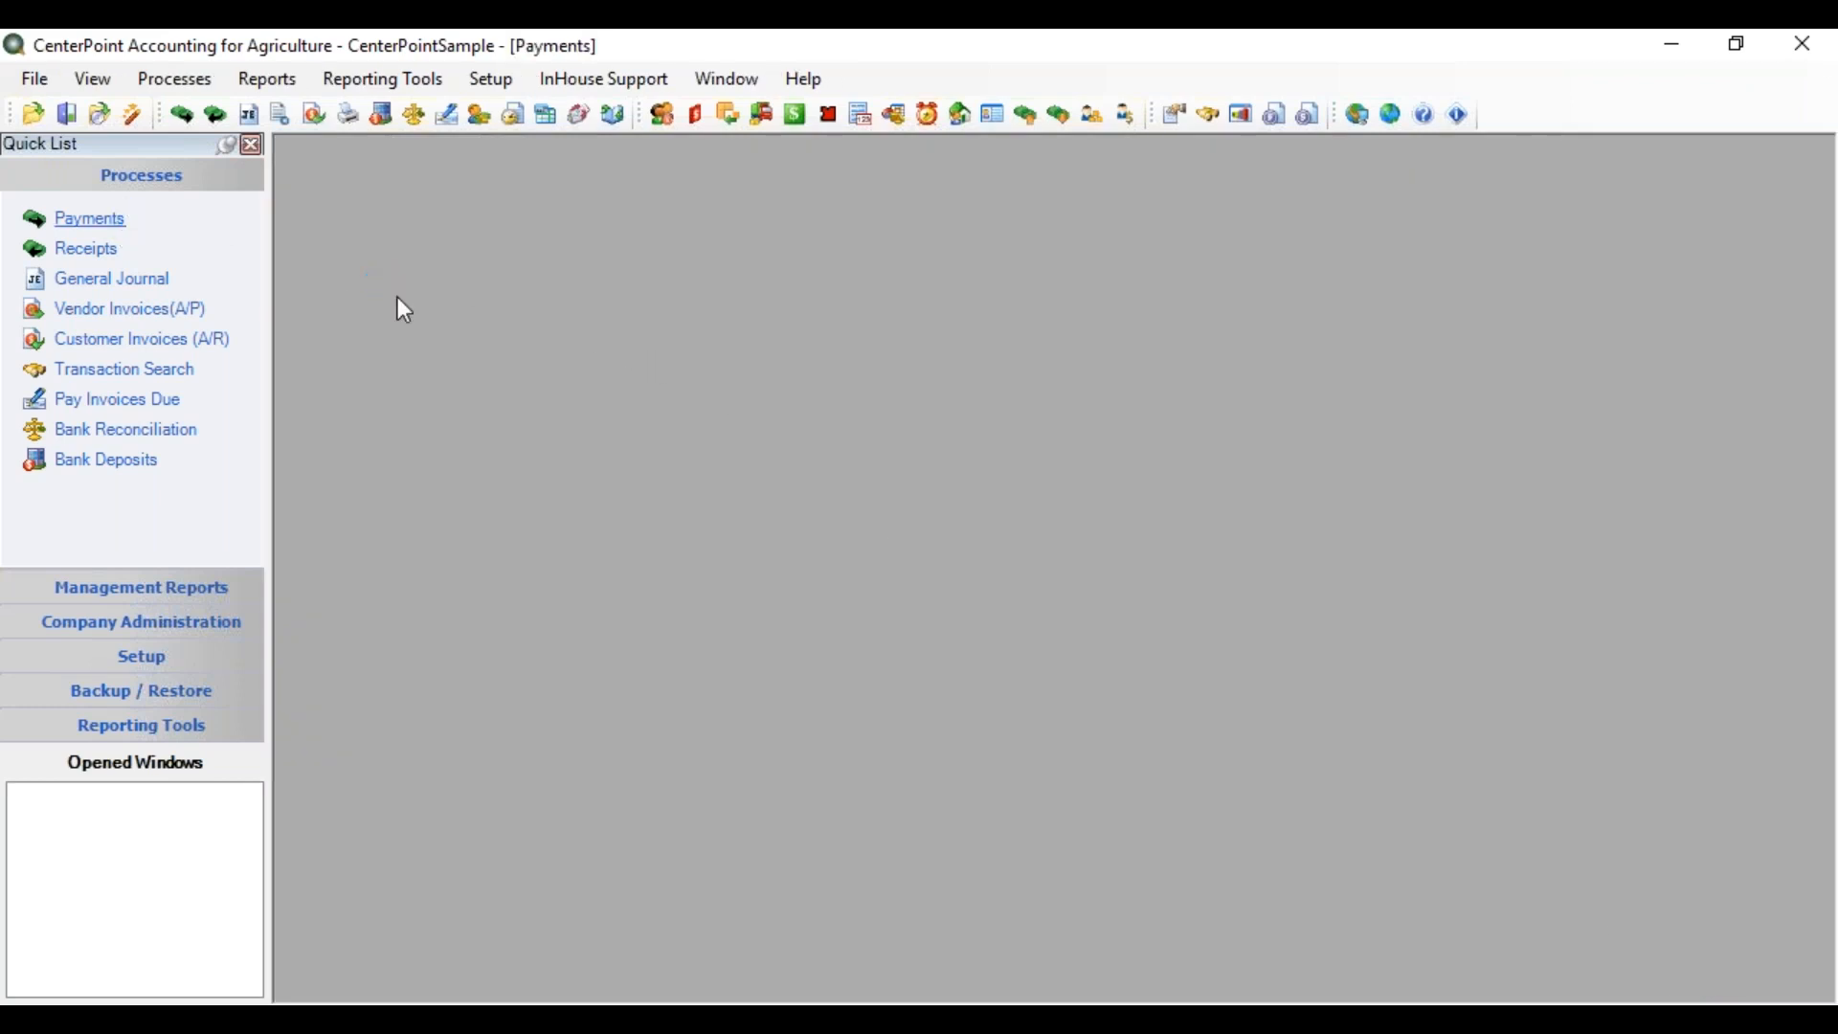
click(566, 254)
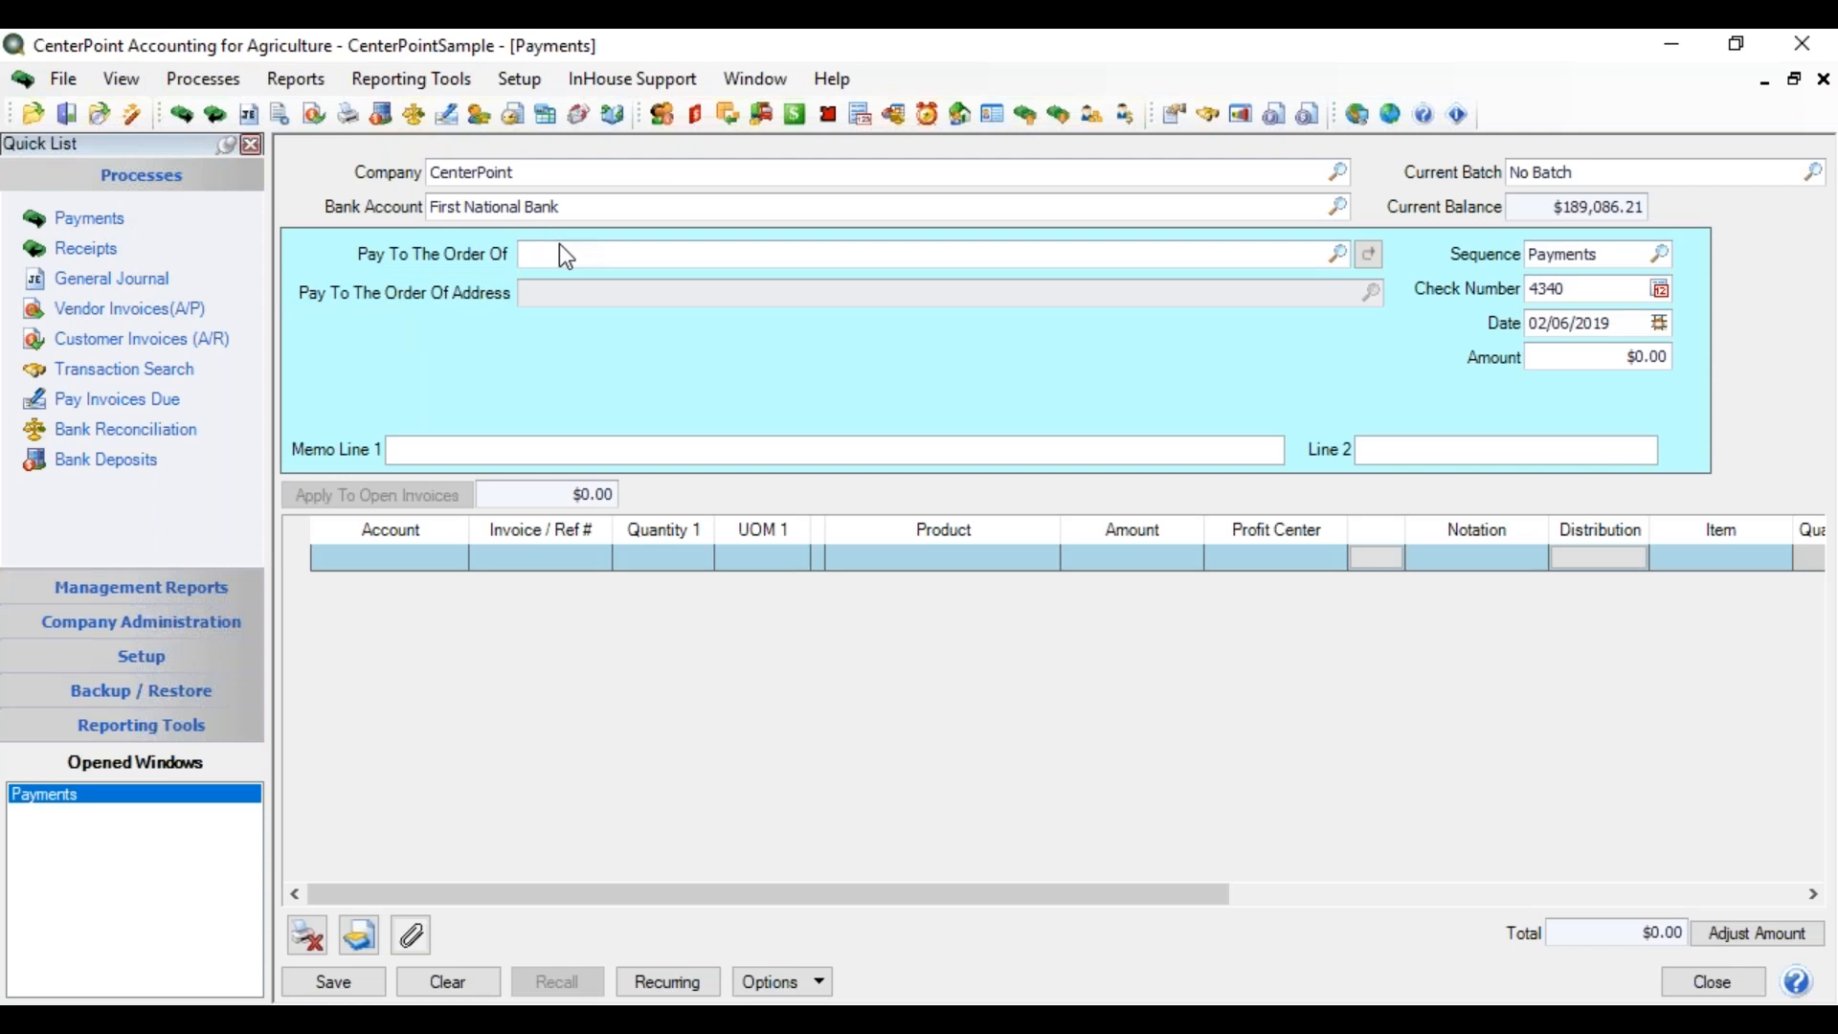
text(all)
key(Tab)
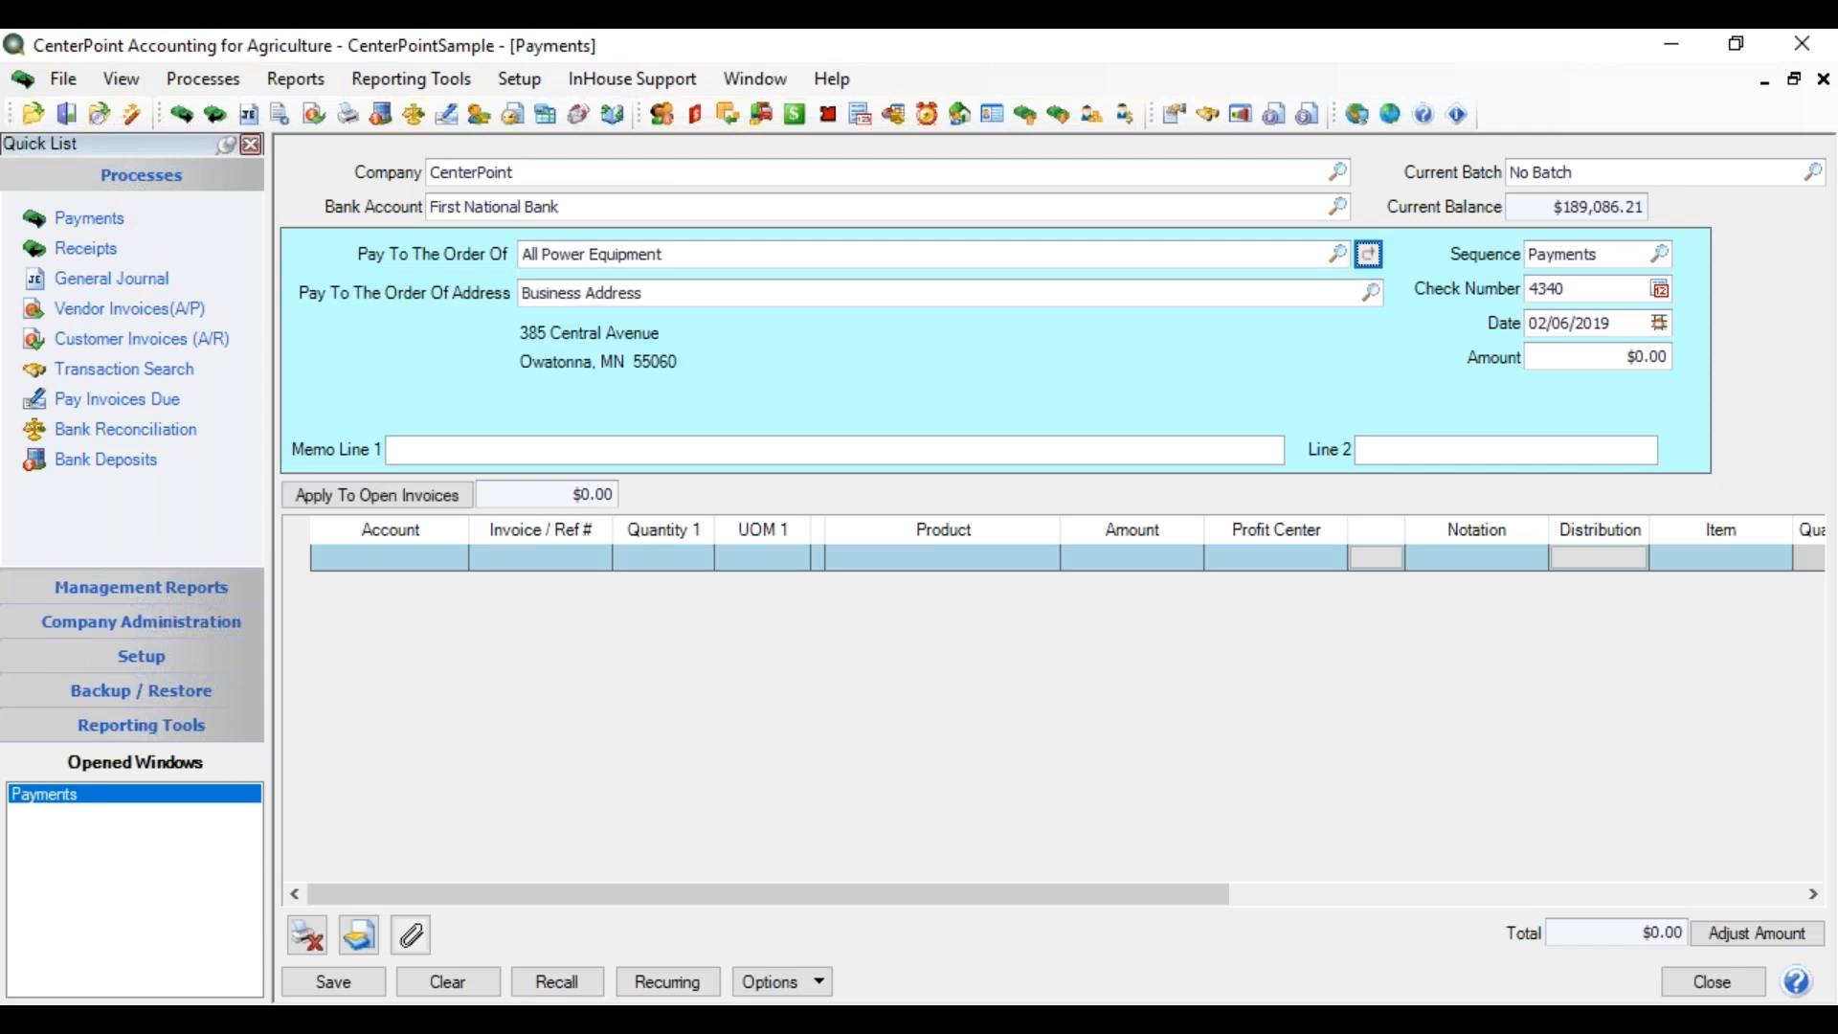
key(Tab)
key(Tab)
key(Tab)
text(5000)
key(Tab)
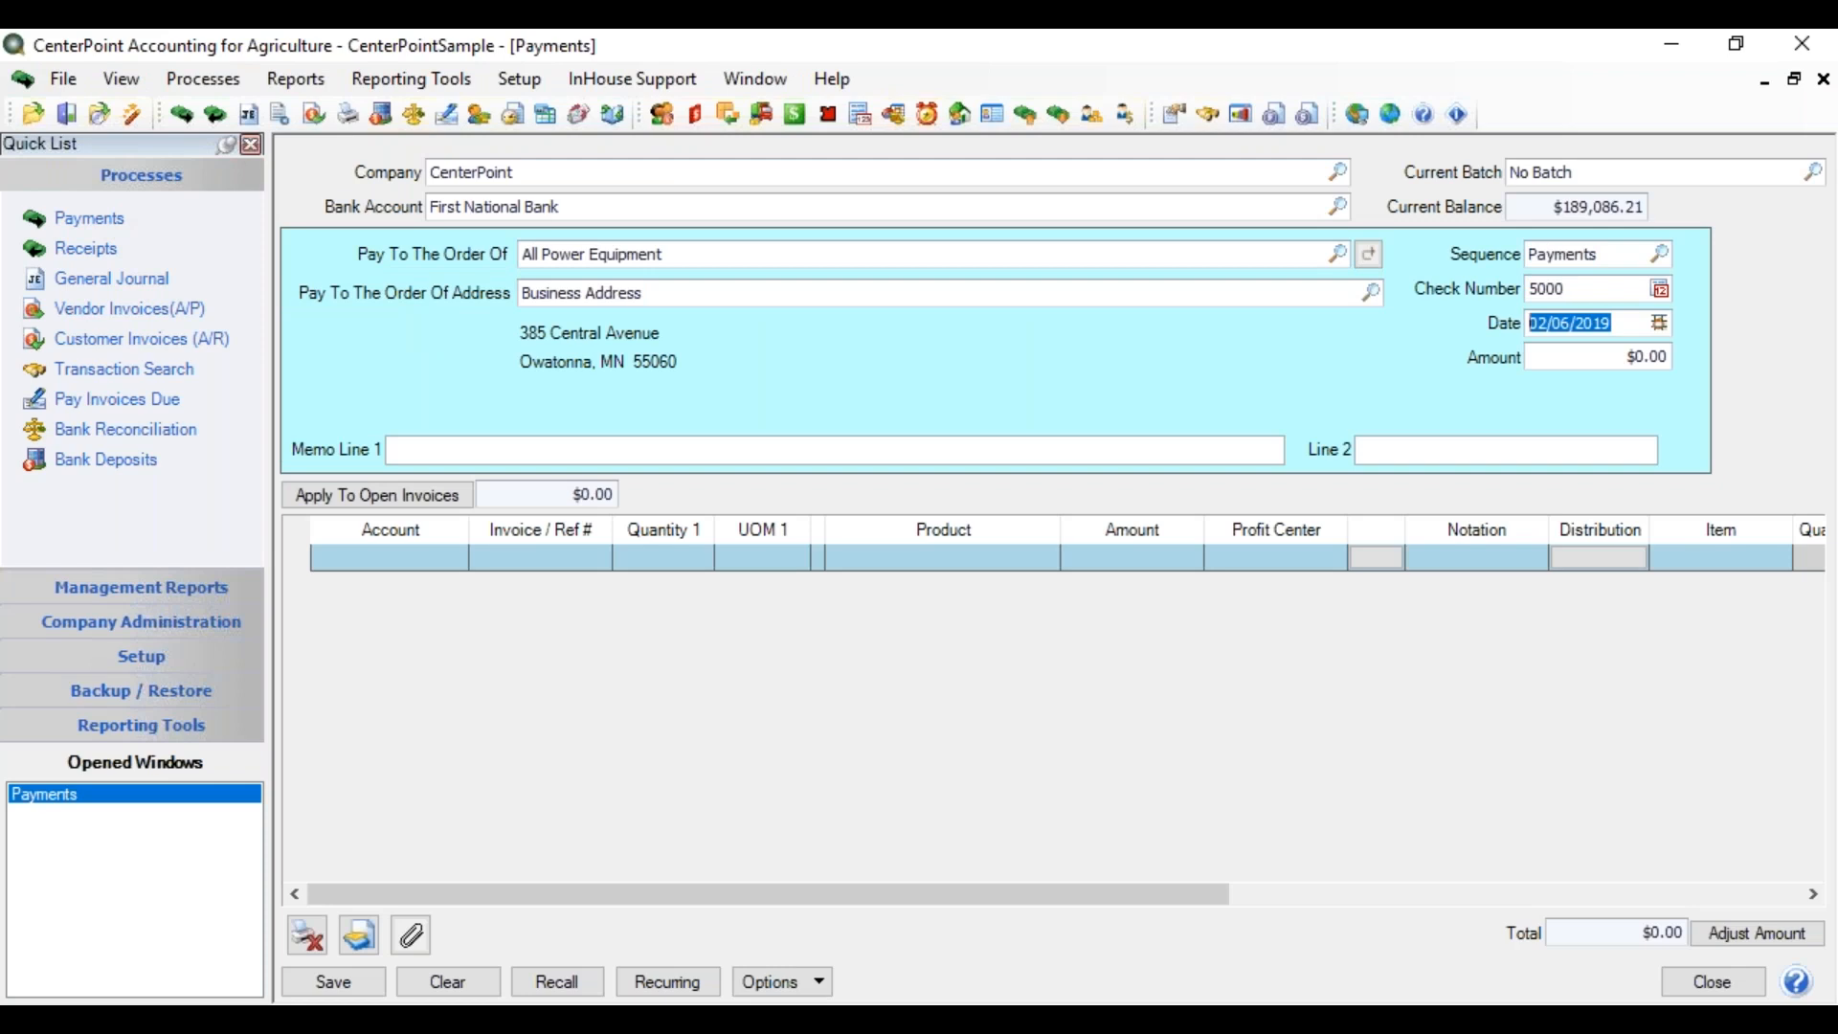
key(Tab)
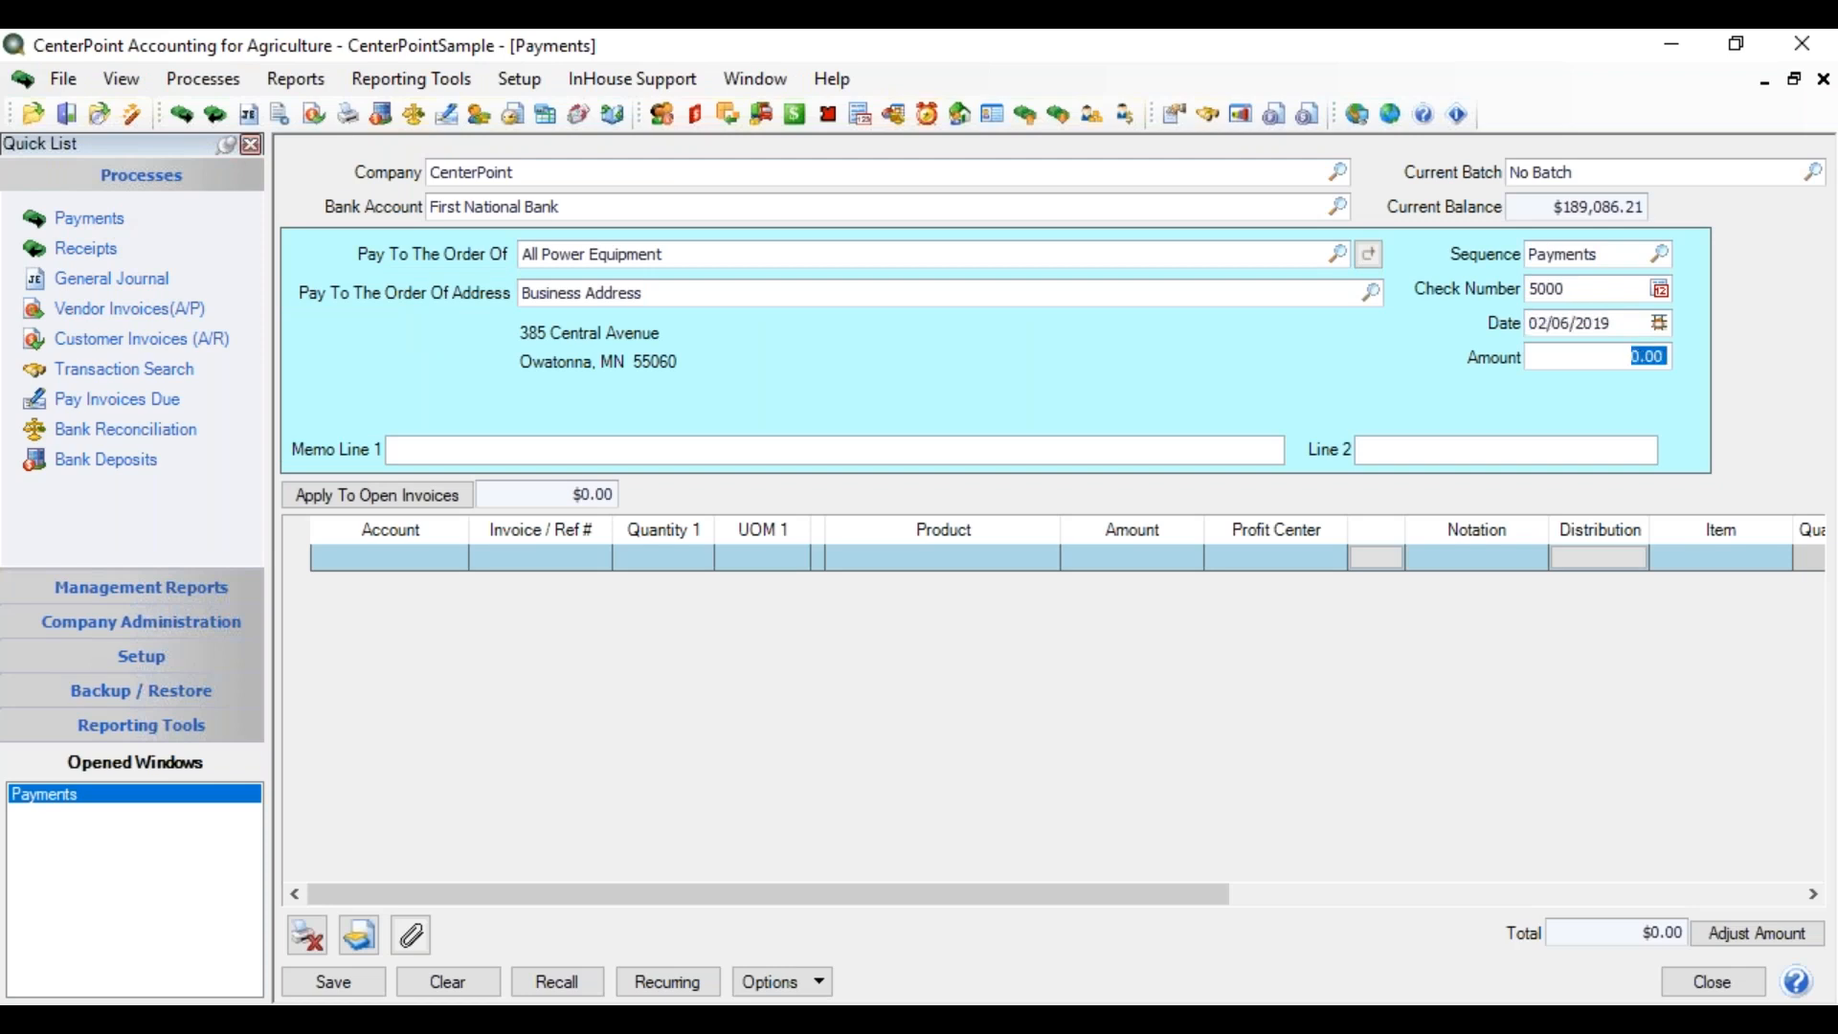
Assign ATV Gator as the account on the first payment line, checking the choice in the account lookup.
key(Tab)
key(Tab)
key(Tab)
key(Tab)
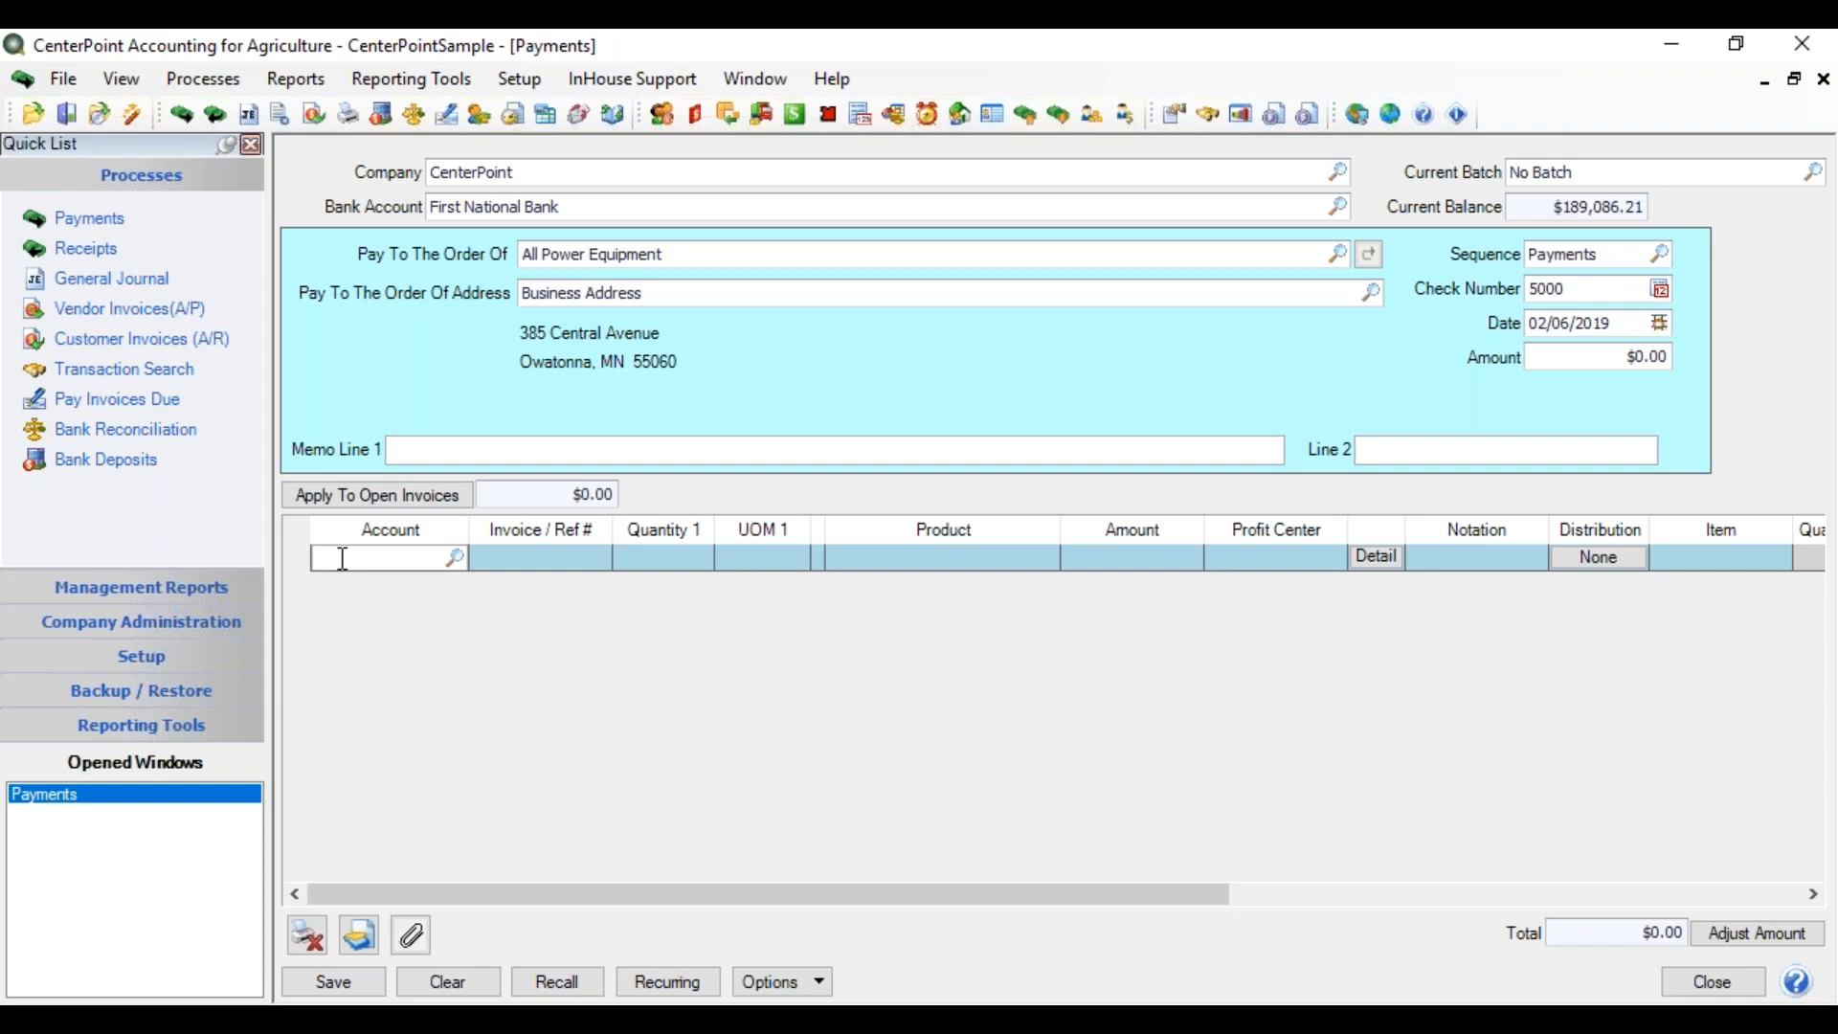
text(atv)
key(Tab)
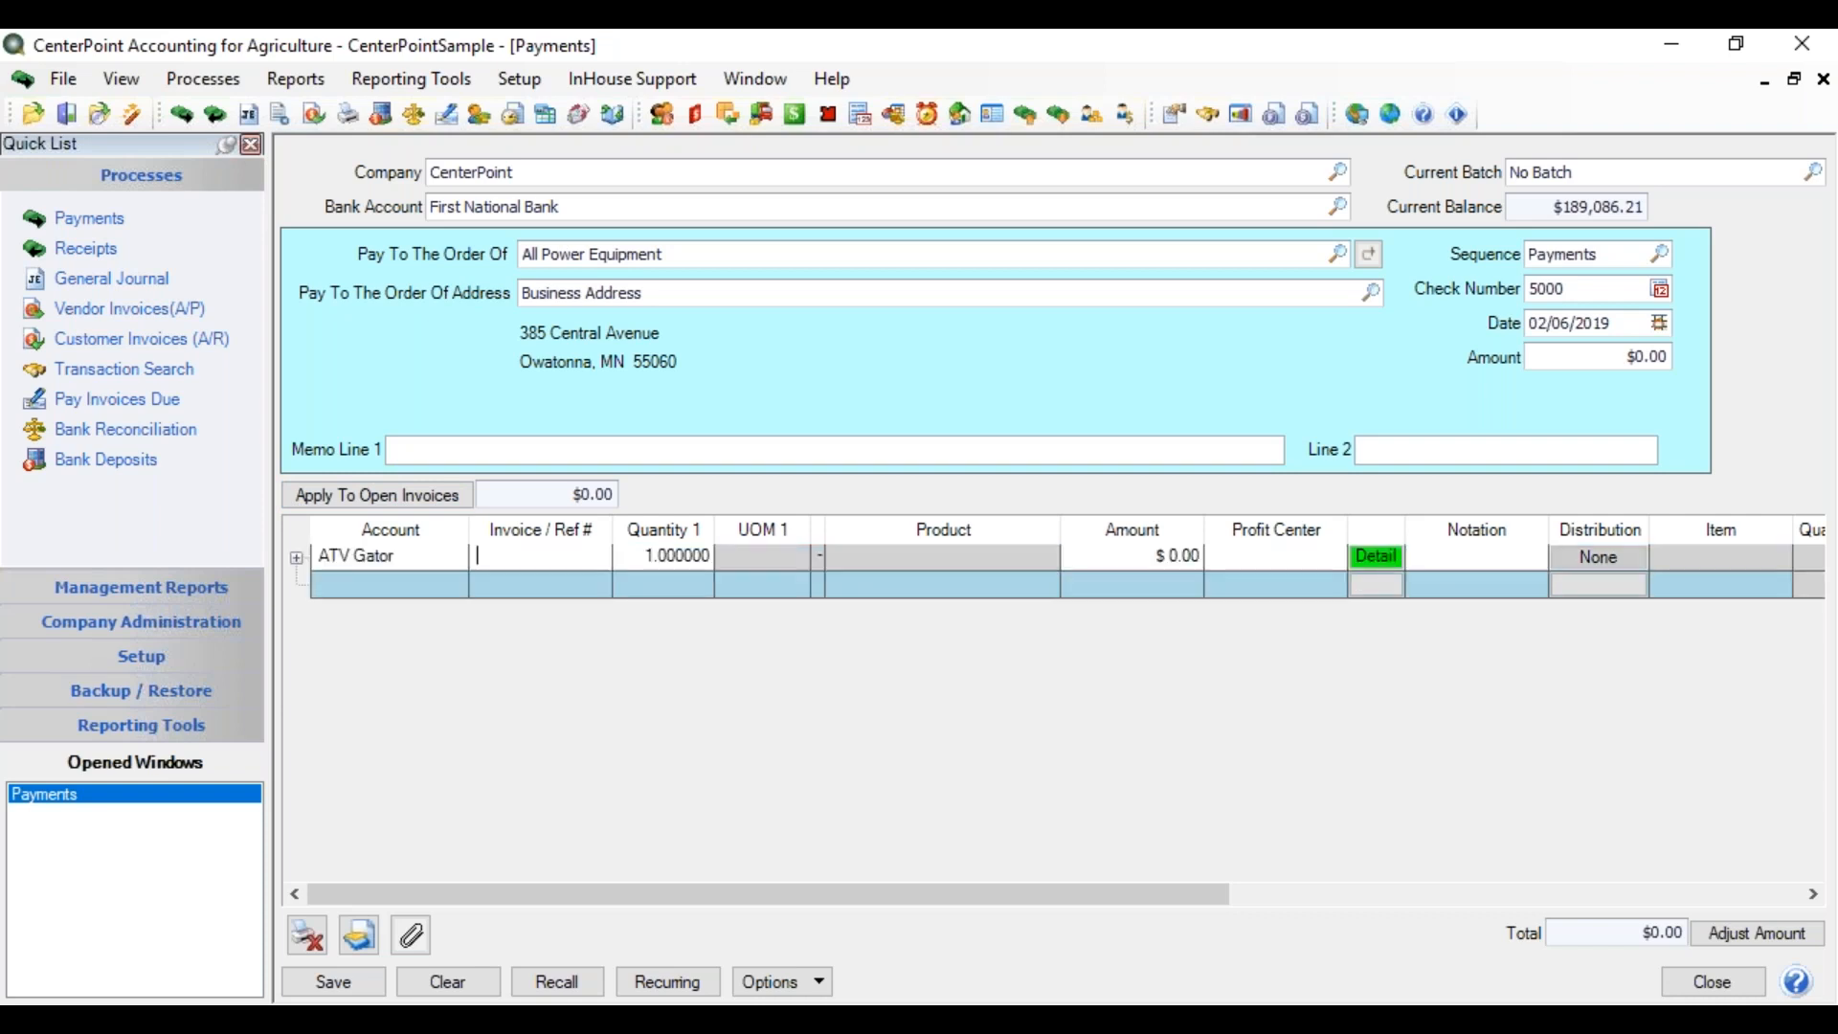
click(435, 562)
click(455, 558)
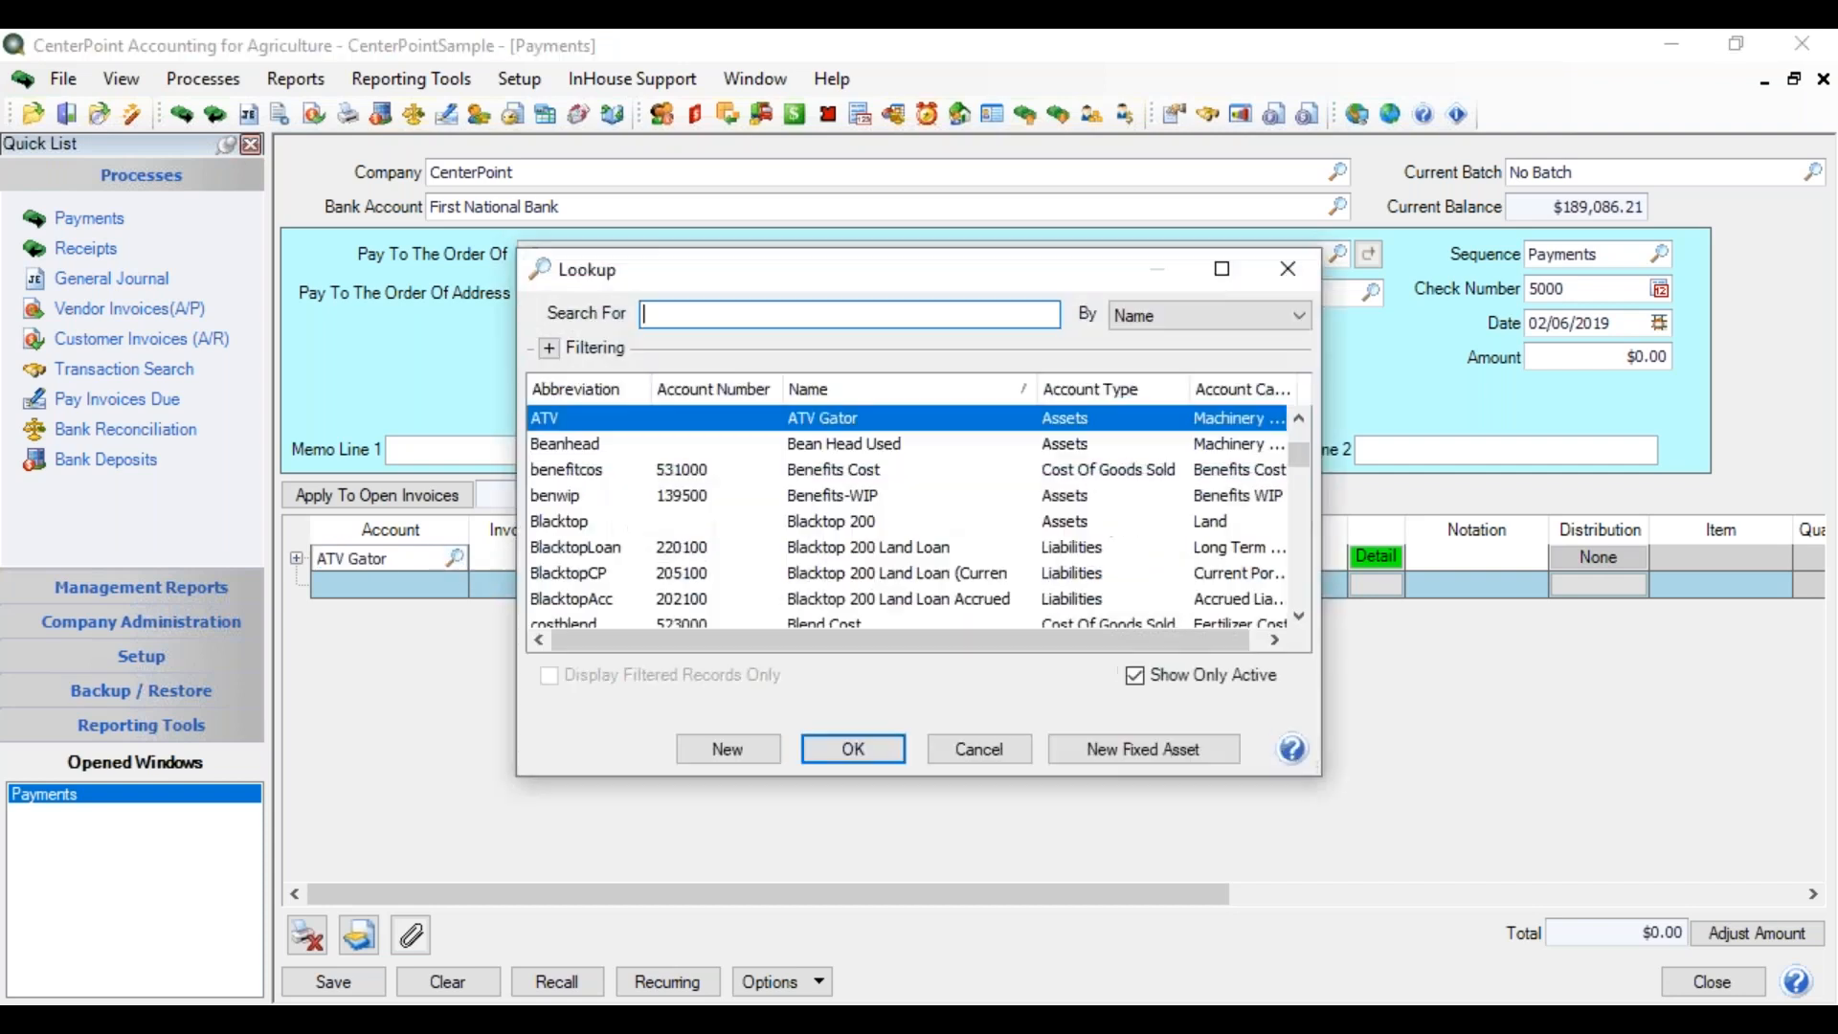
click(875, 743)
key(Tab)
key(Tab)
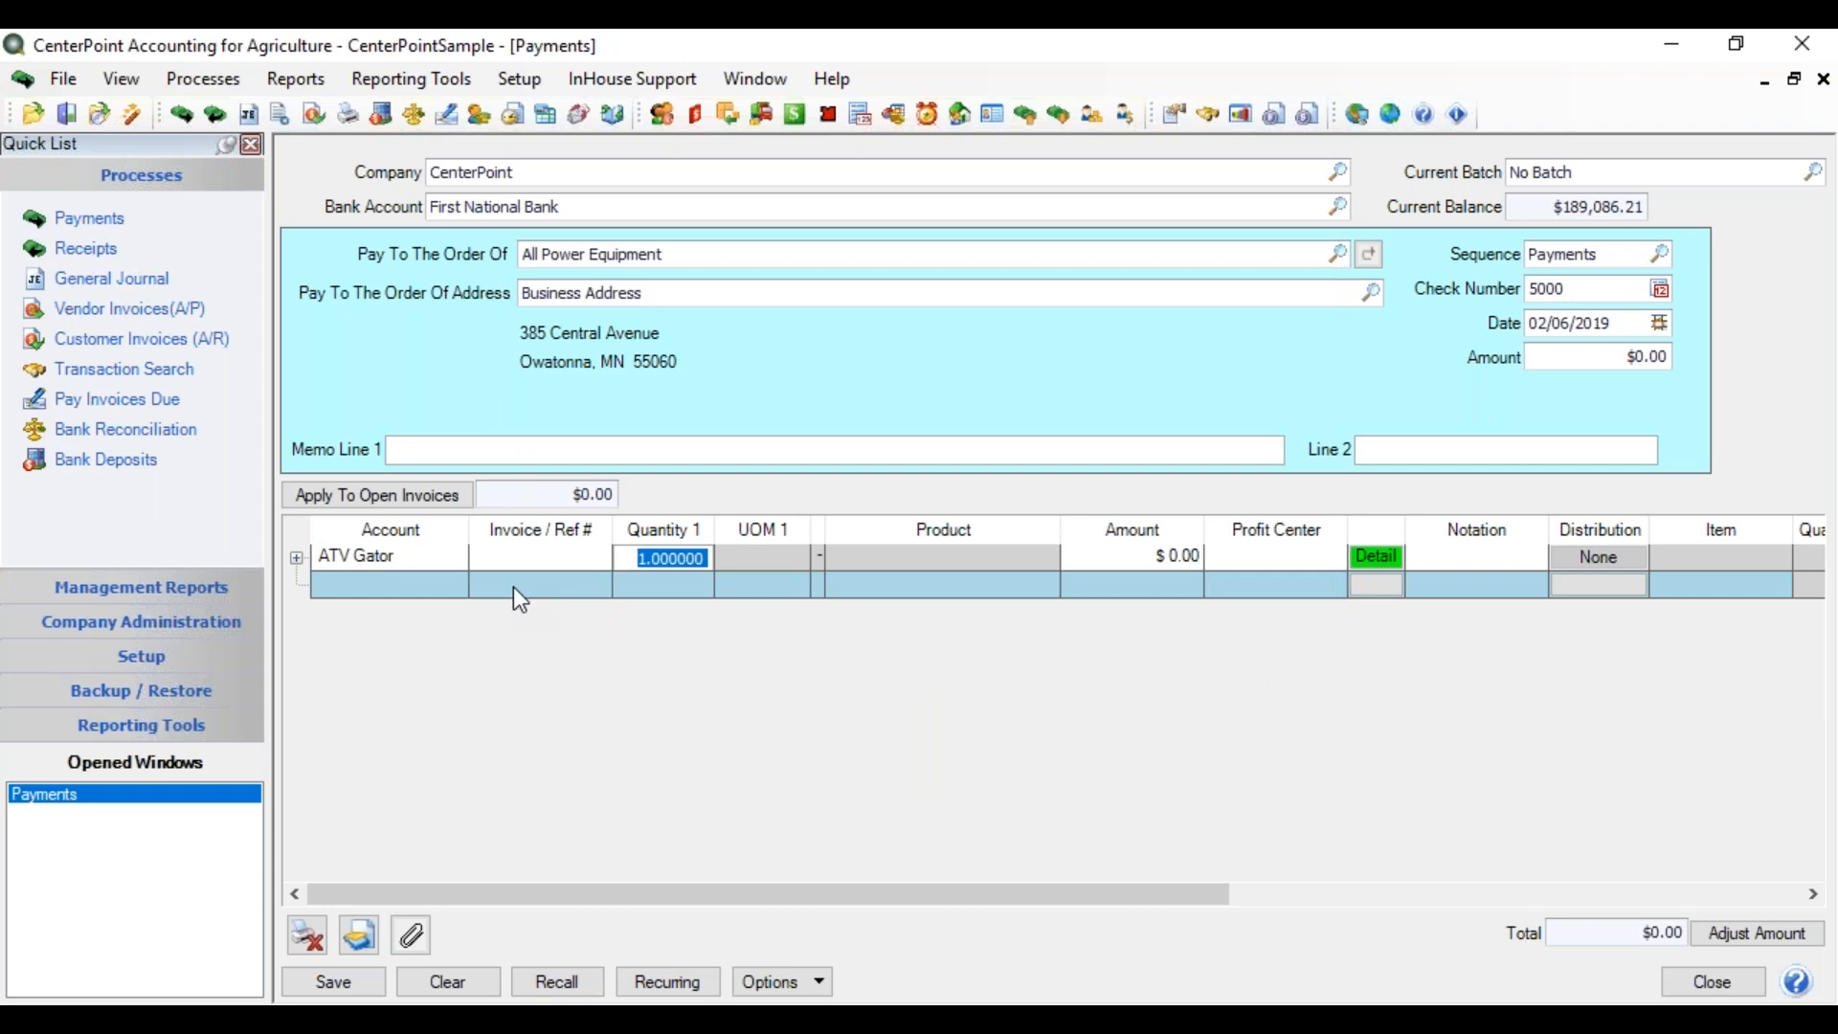
Set the ATV Gator payment line's amount to 7,000.00, review its Increase Asset detail and accept it.
key(Tab)
text(7,000.00)
key(Tab)
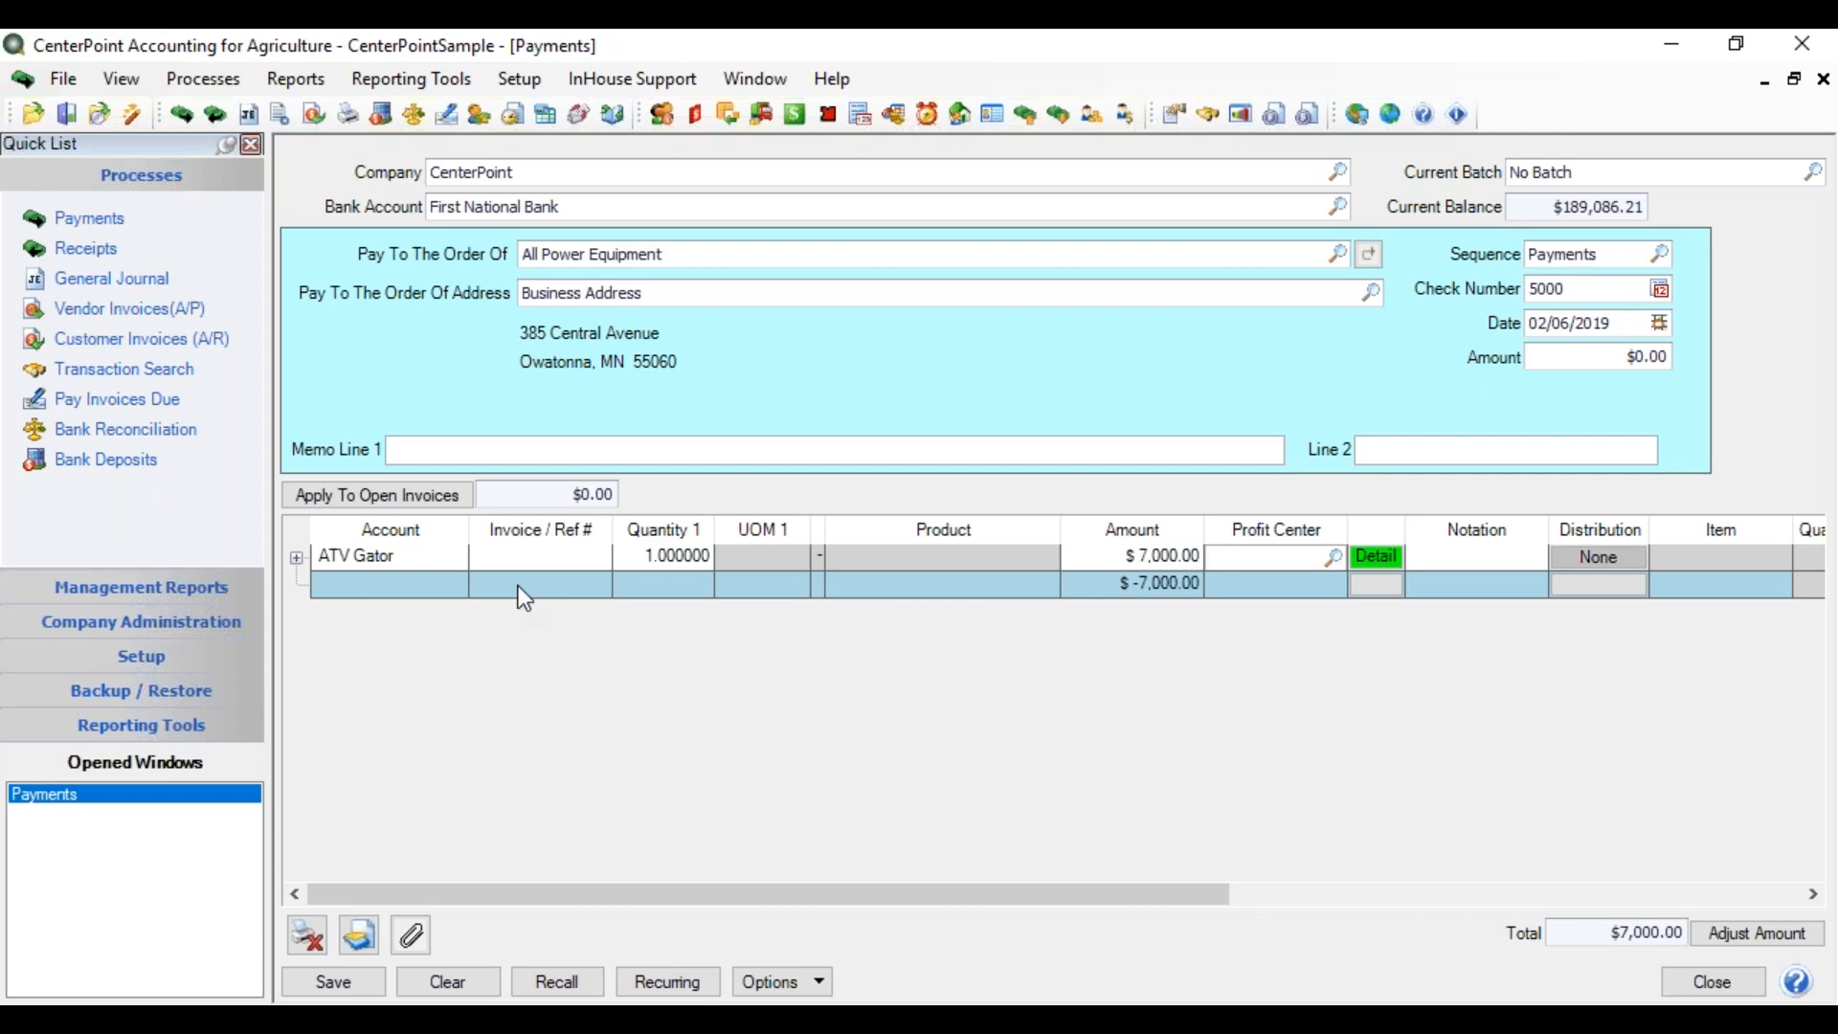
click(1361, 563)
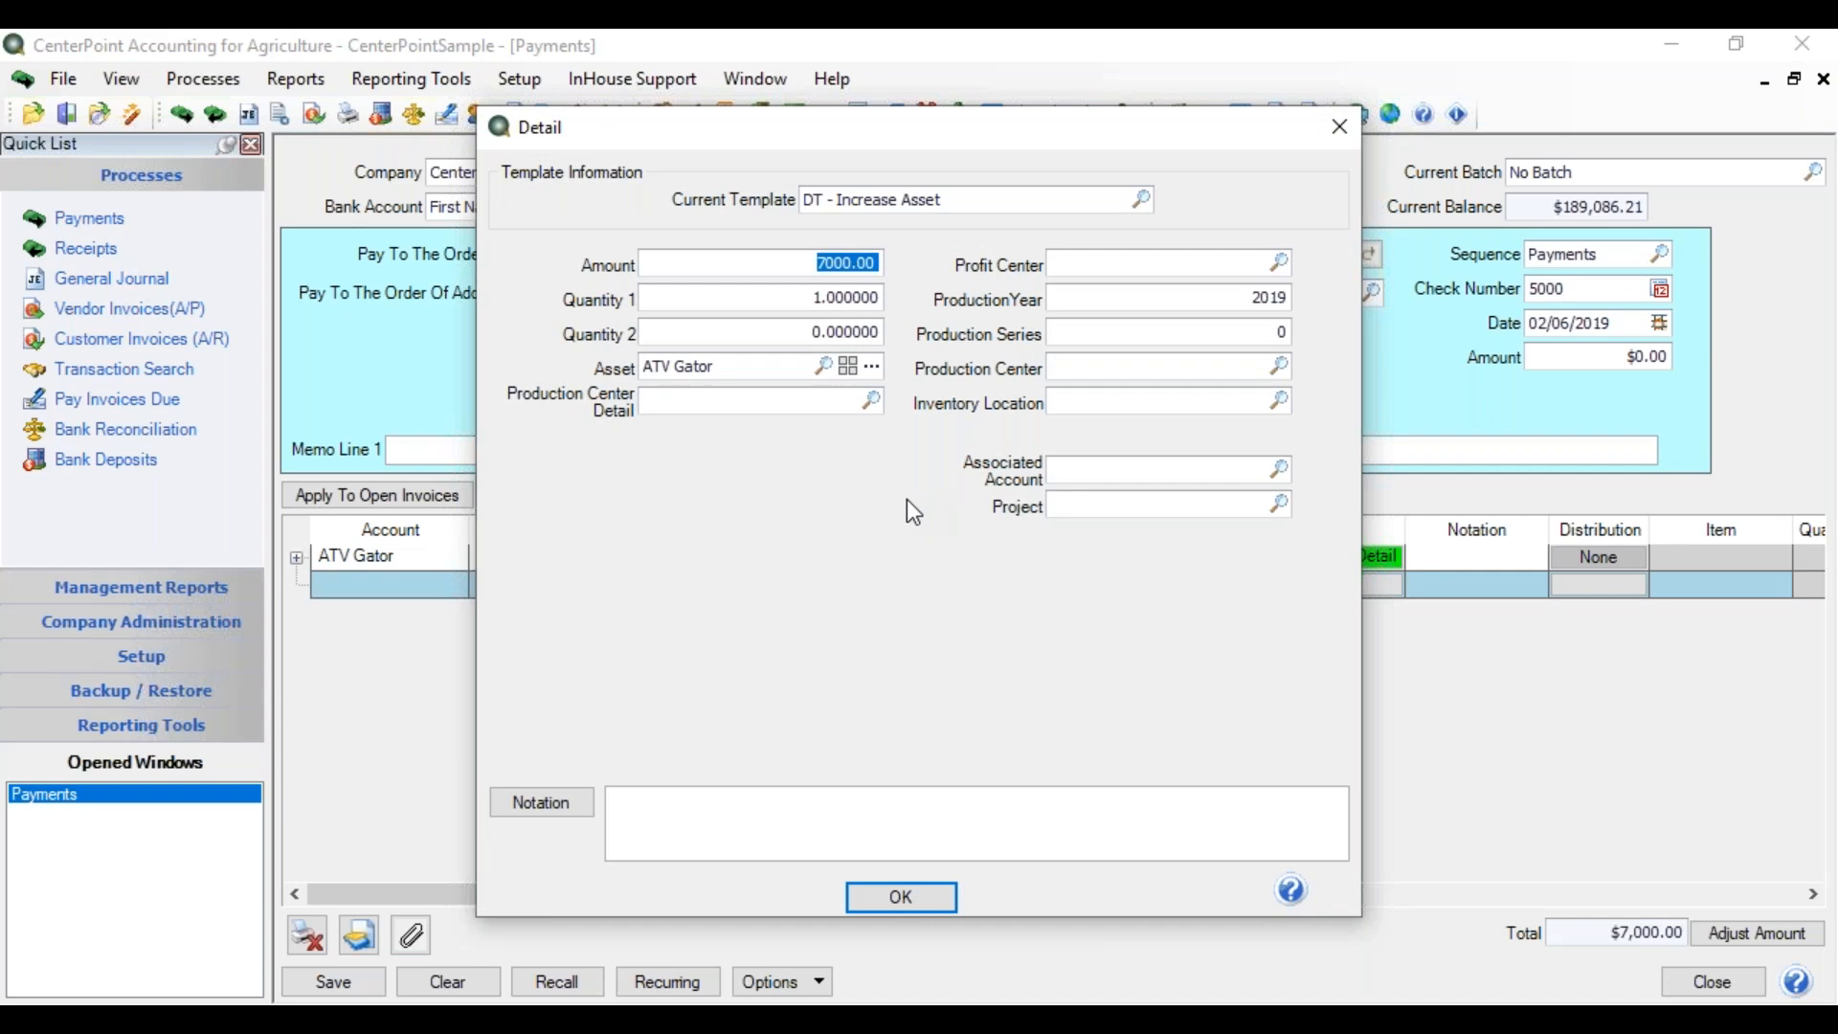
click(909, 897)
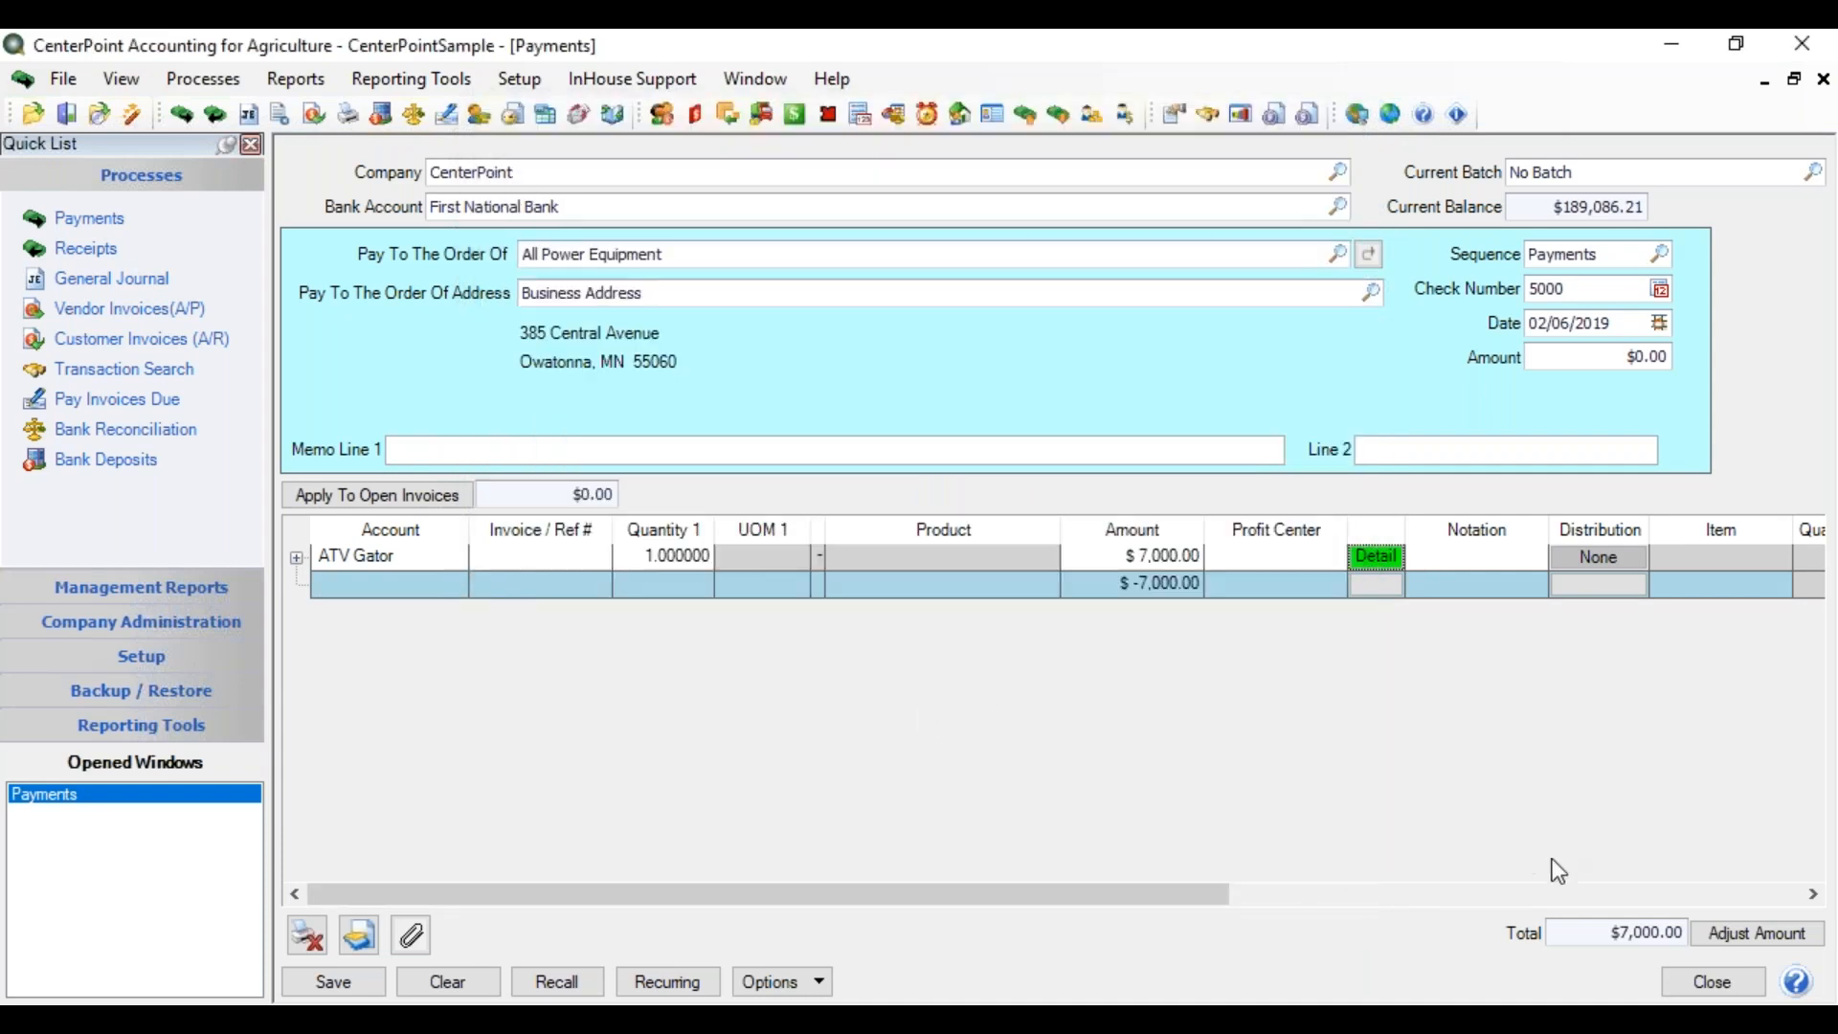
Adjust the payment amount to the line total and start a new fixed asset item from the second payment line's account field.
click(1771, 935)
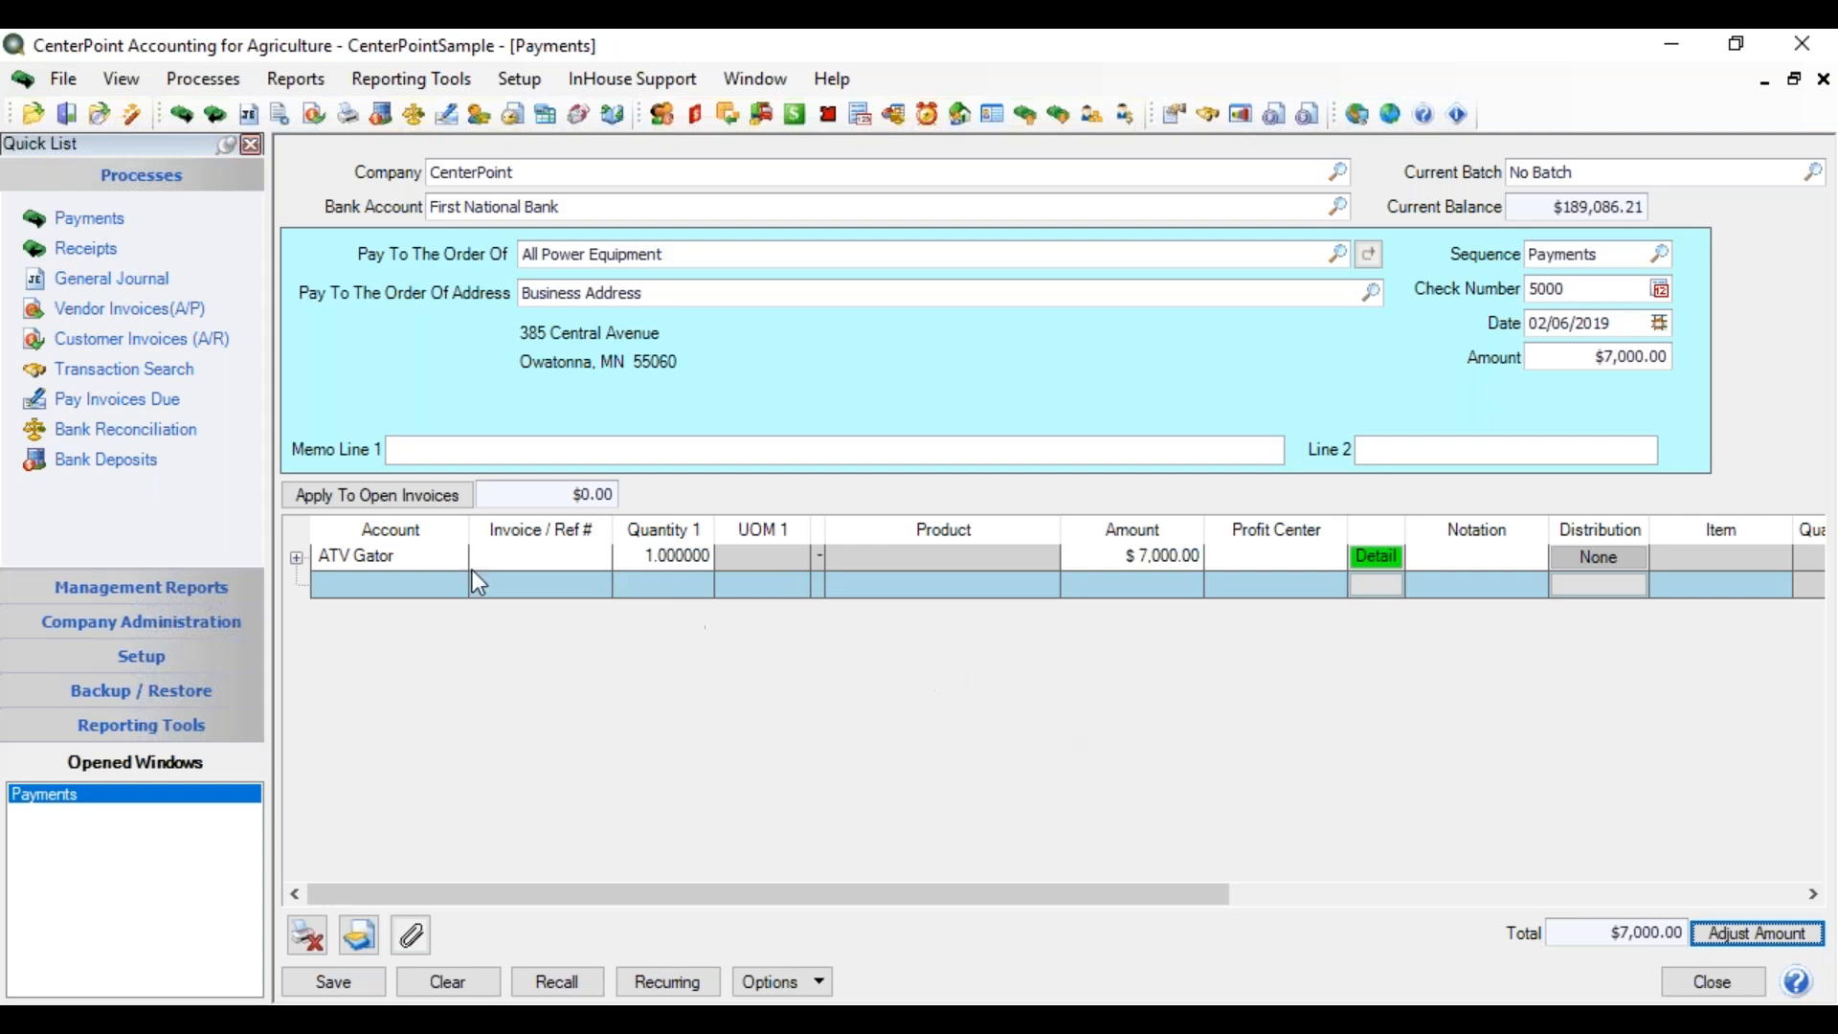
click(353, 595)
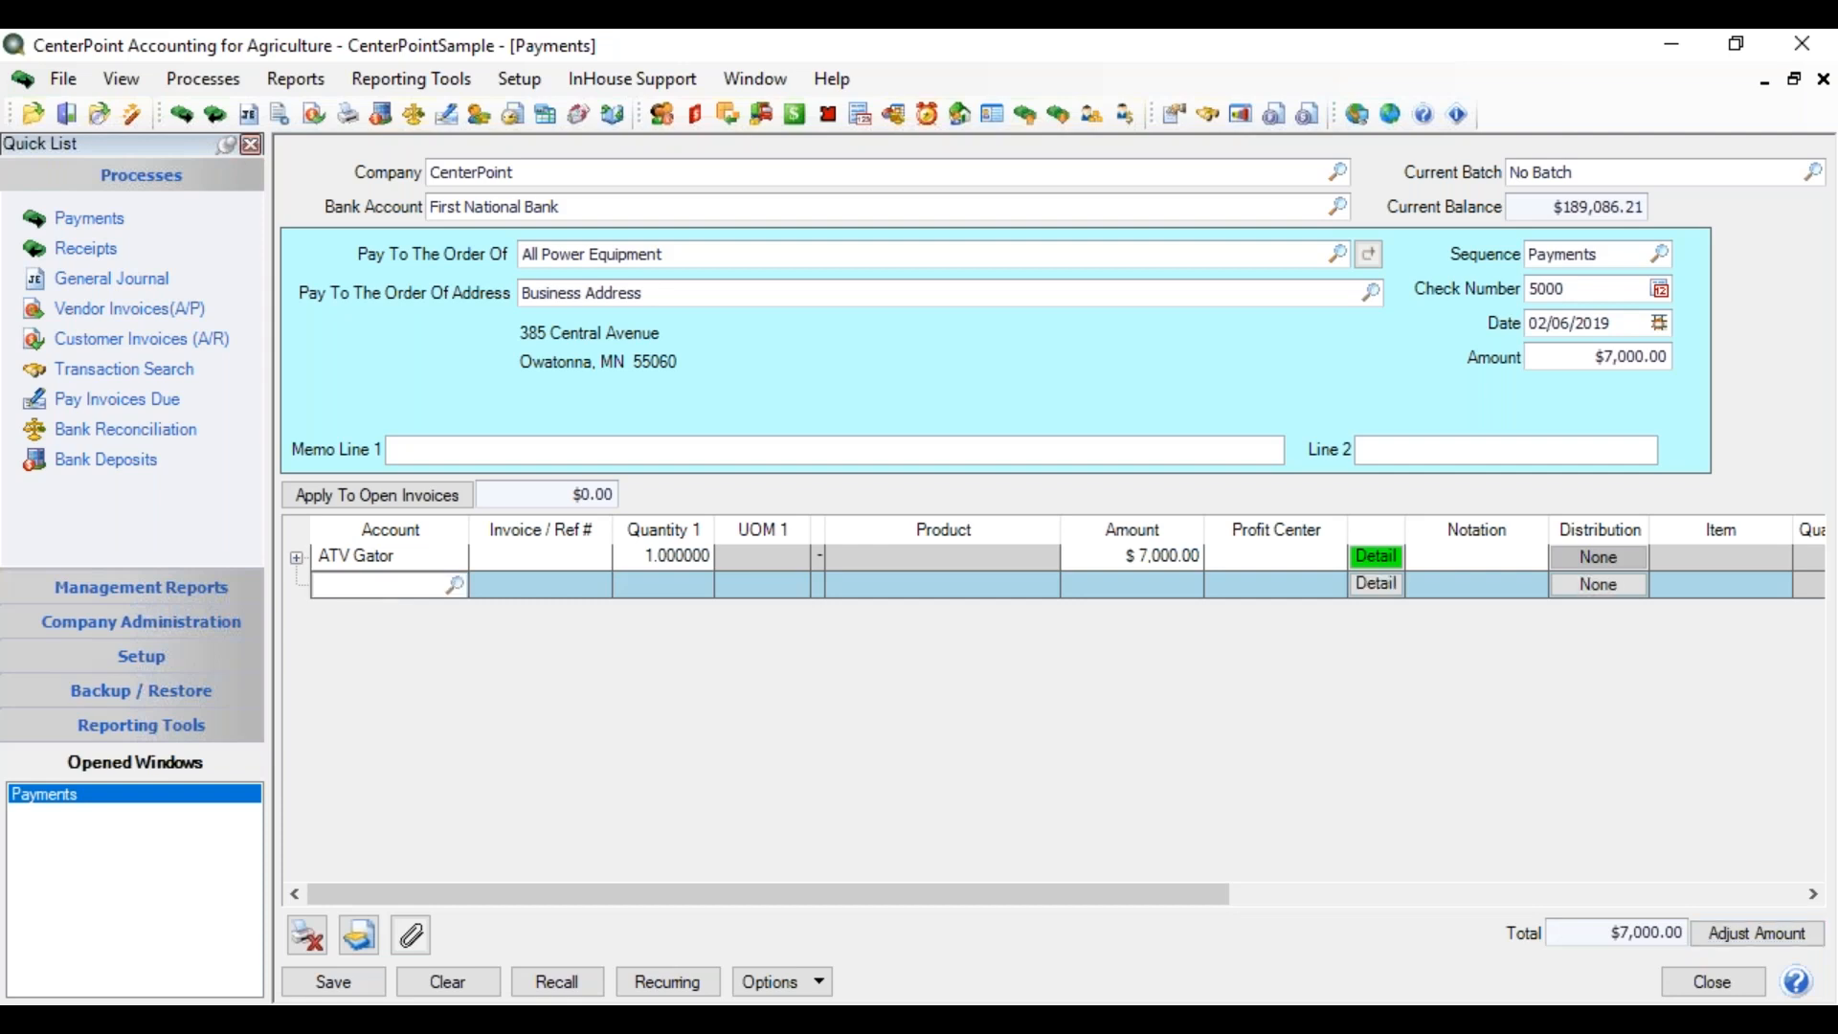
right_click(343, 584)
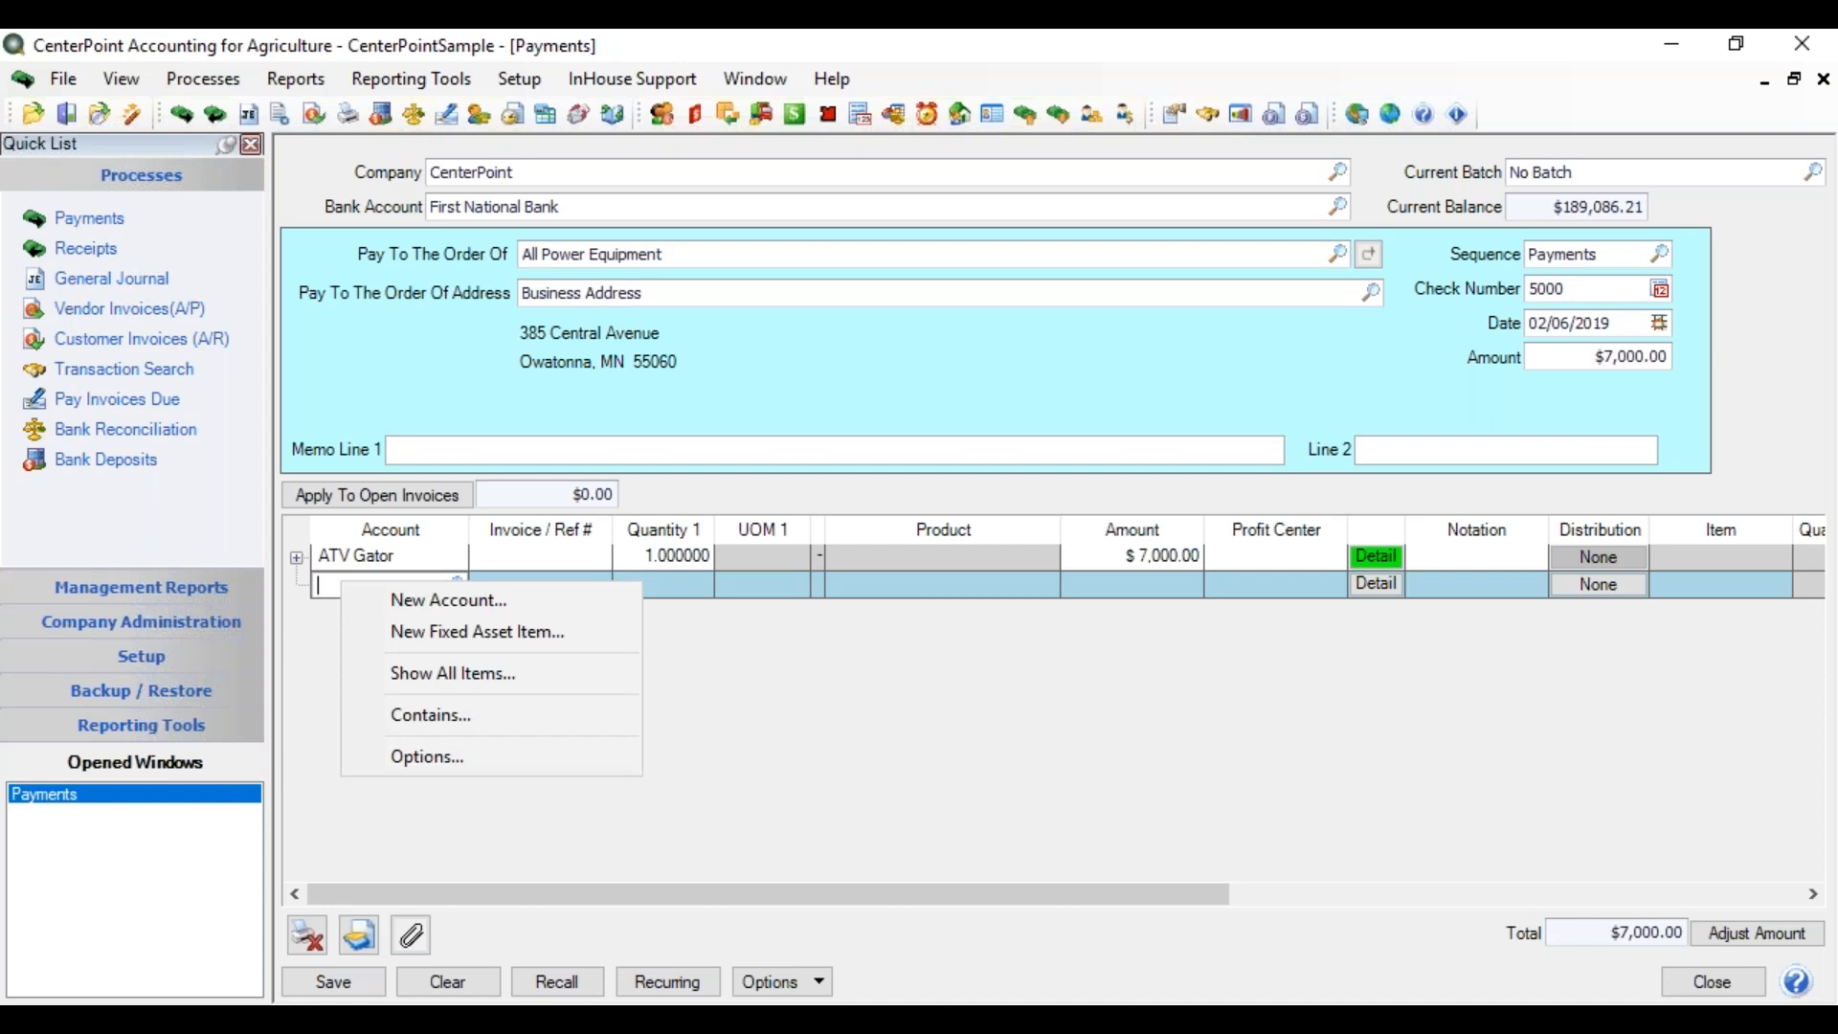
click(385, 636)
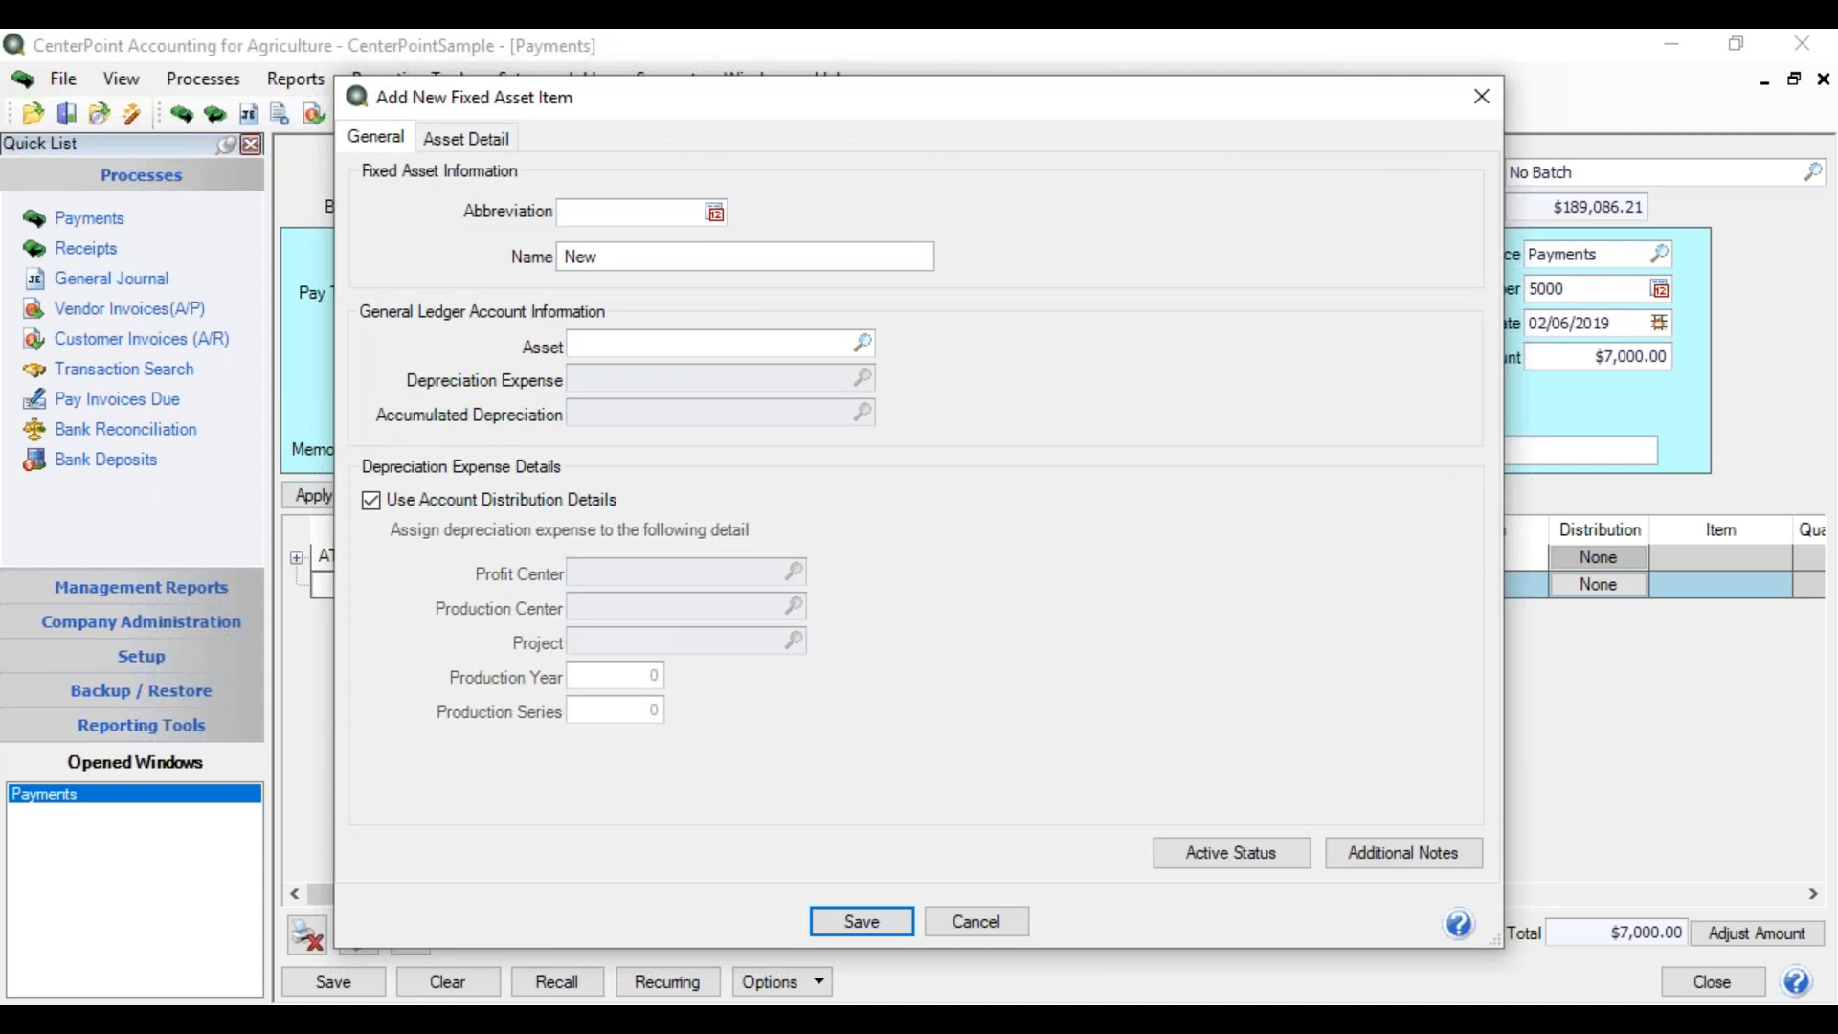
Enter ATVPlow as the new fixed asset's abbreviation and ATV Gator SnowPlow as its name.
text(ATVPlow)
key(Tab)
text(ATV Gator Sno)
key(BackSpace)
key(BackSpace)
text(nowPlow)
key(Tab)
Assign the general ledger accounts Other Equipment for the asset, Depreciation Expense, and Accumulated Depr - Machinery for accumulated depreciation.
text(other)
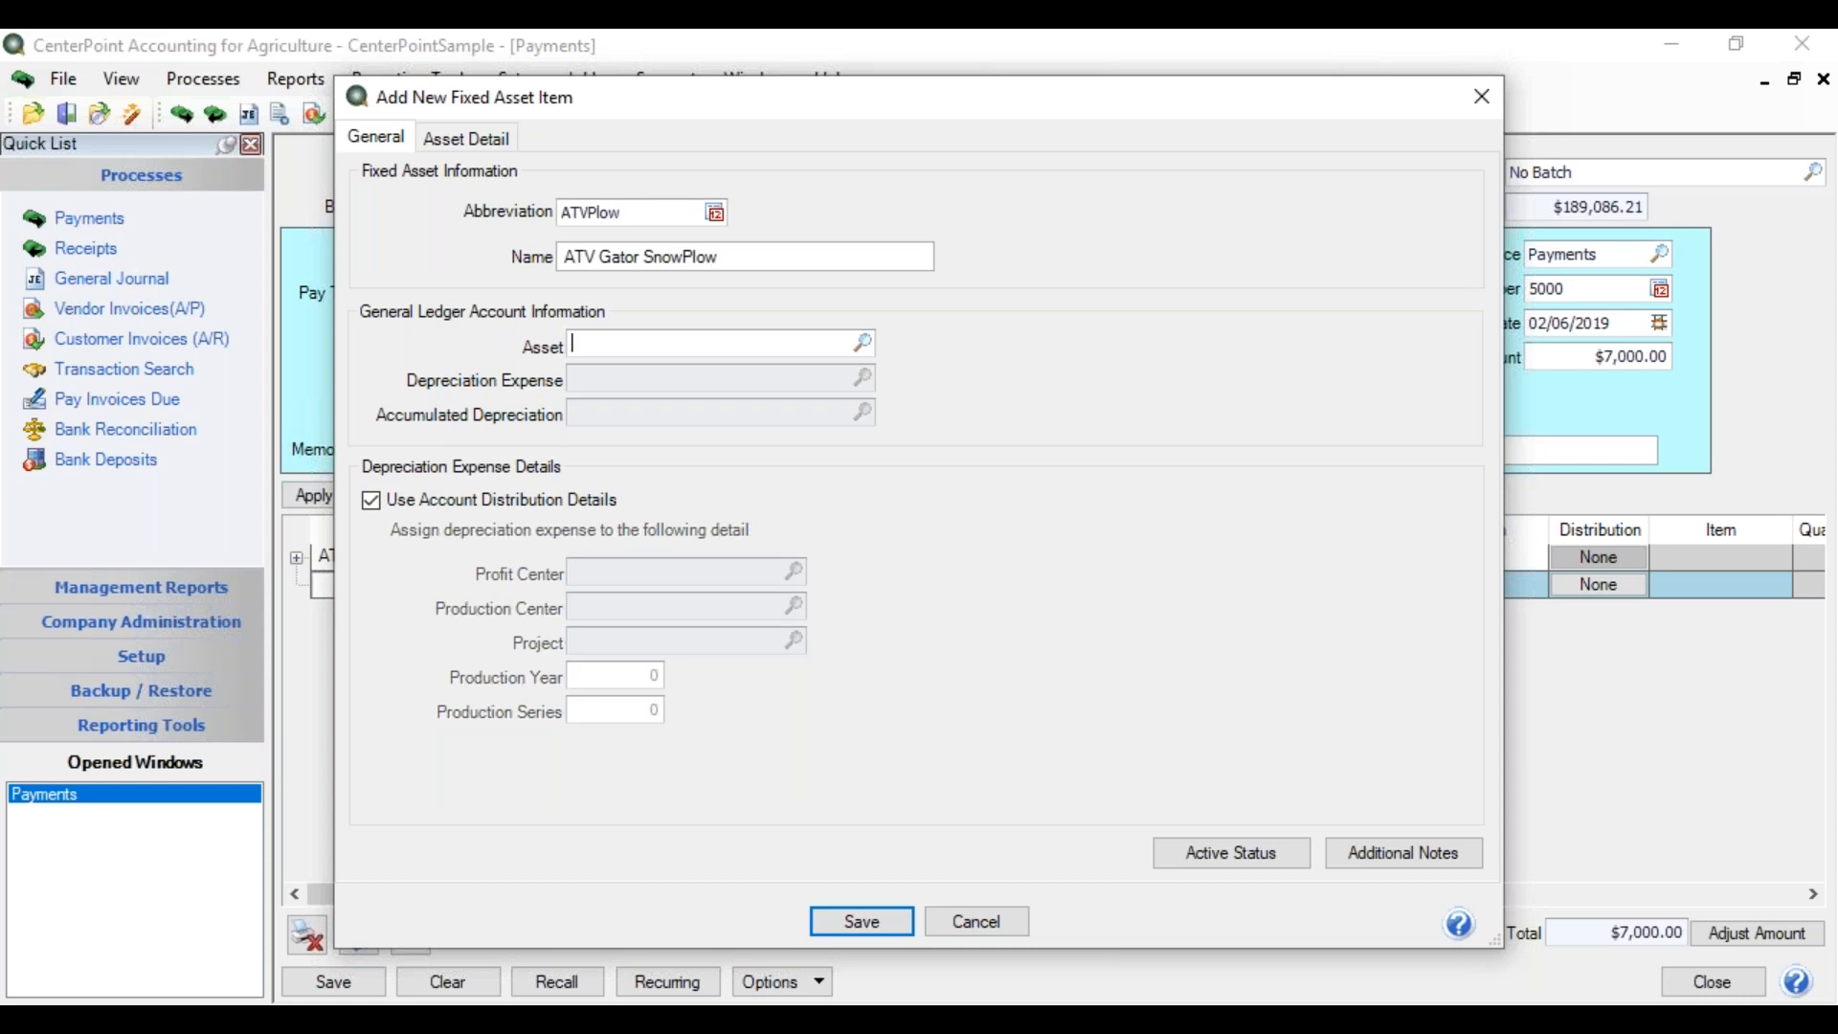
key(Tab)
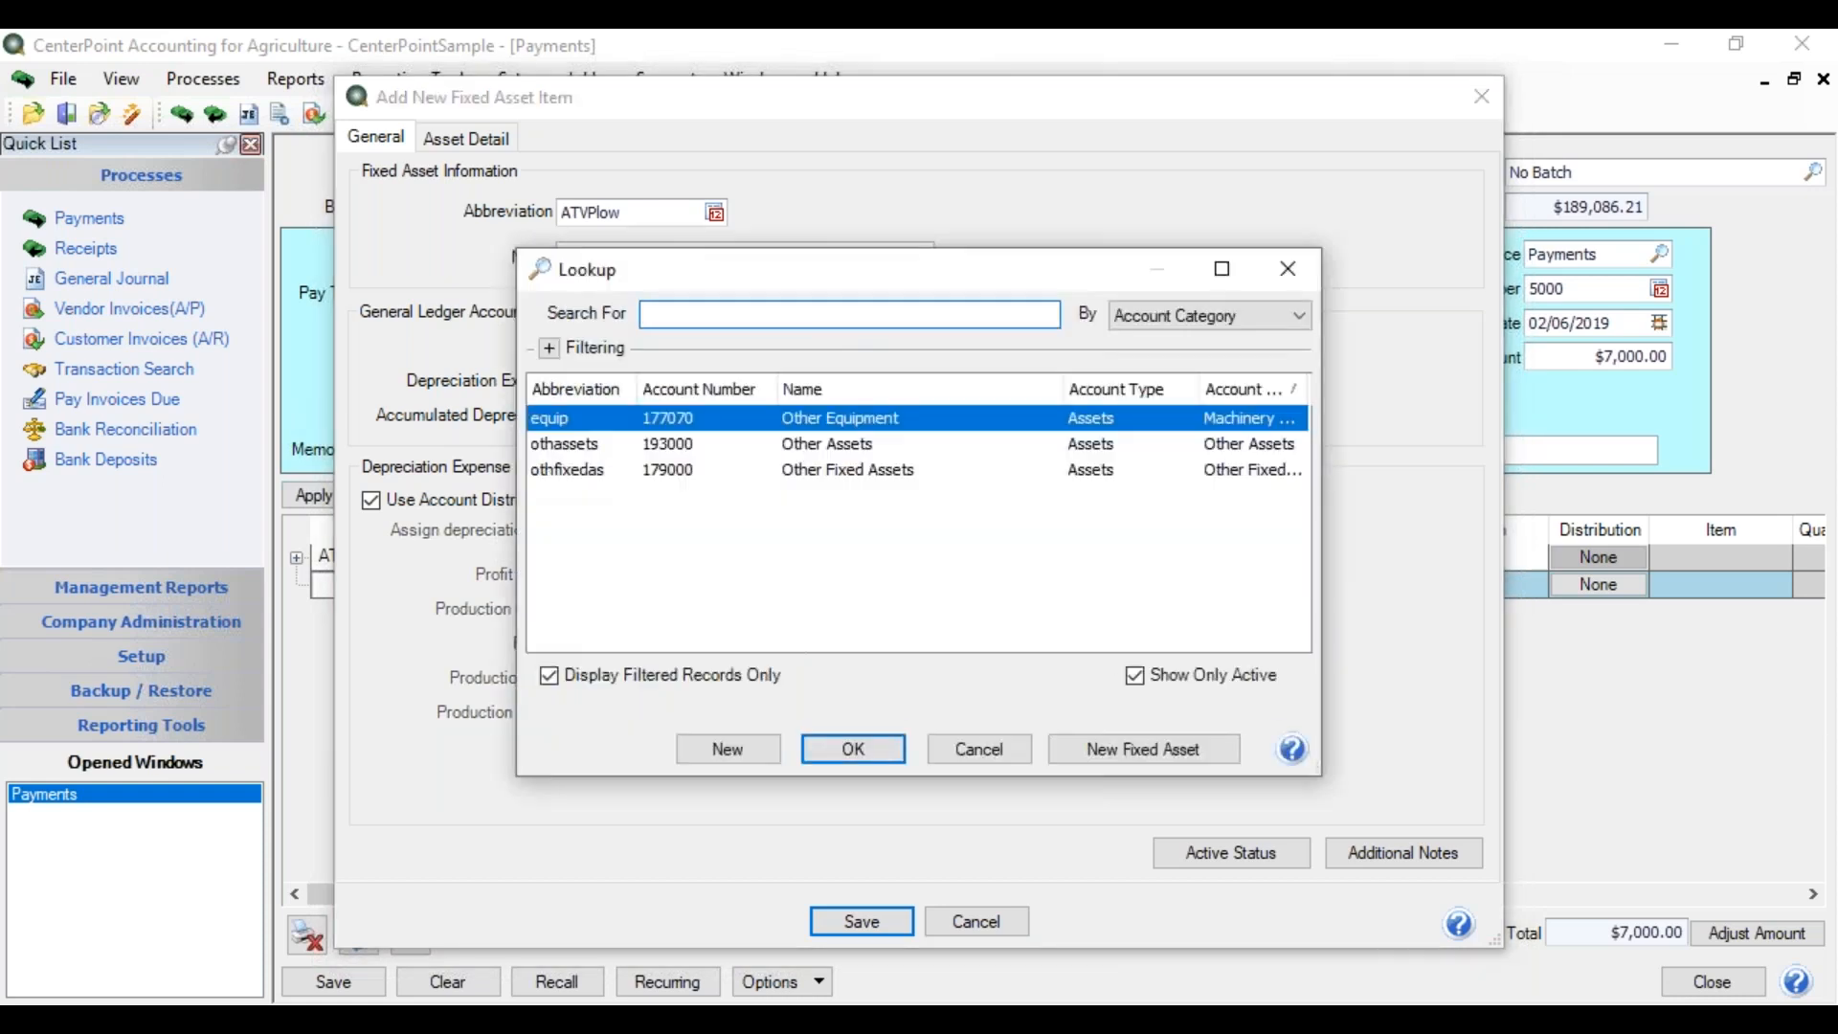
double_click(755, 421)
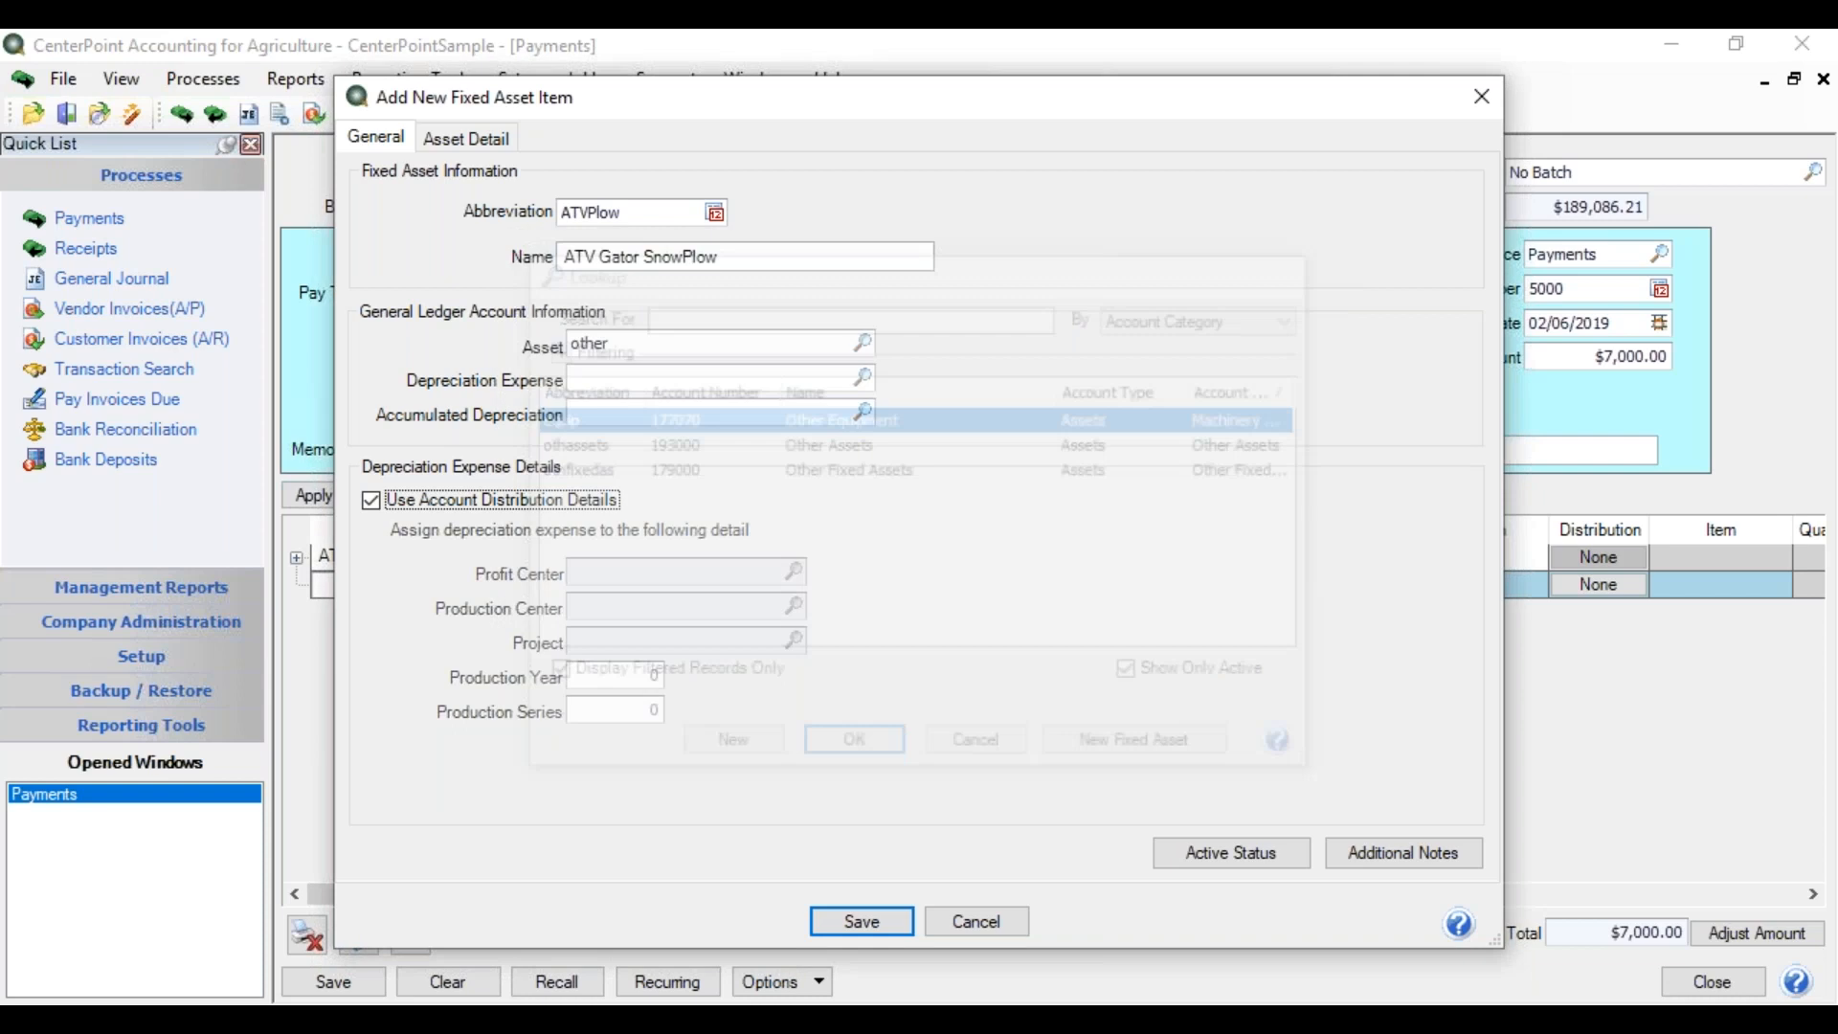
click(660, 378)
text(de)
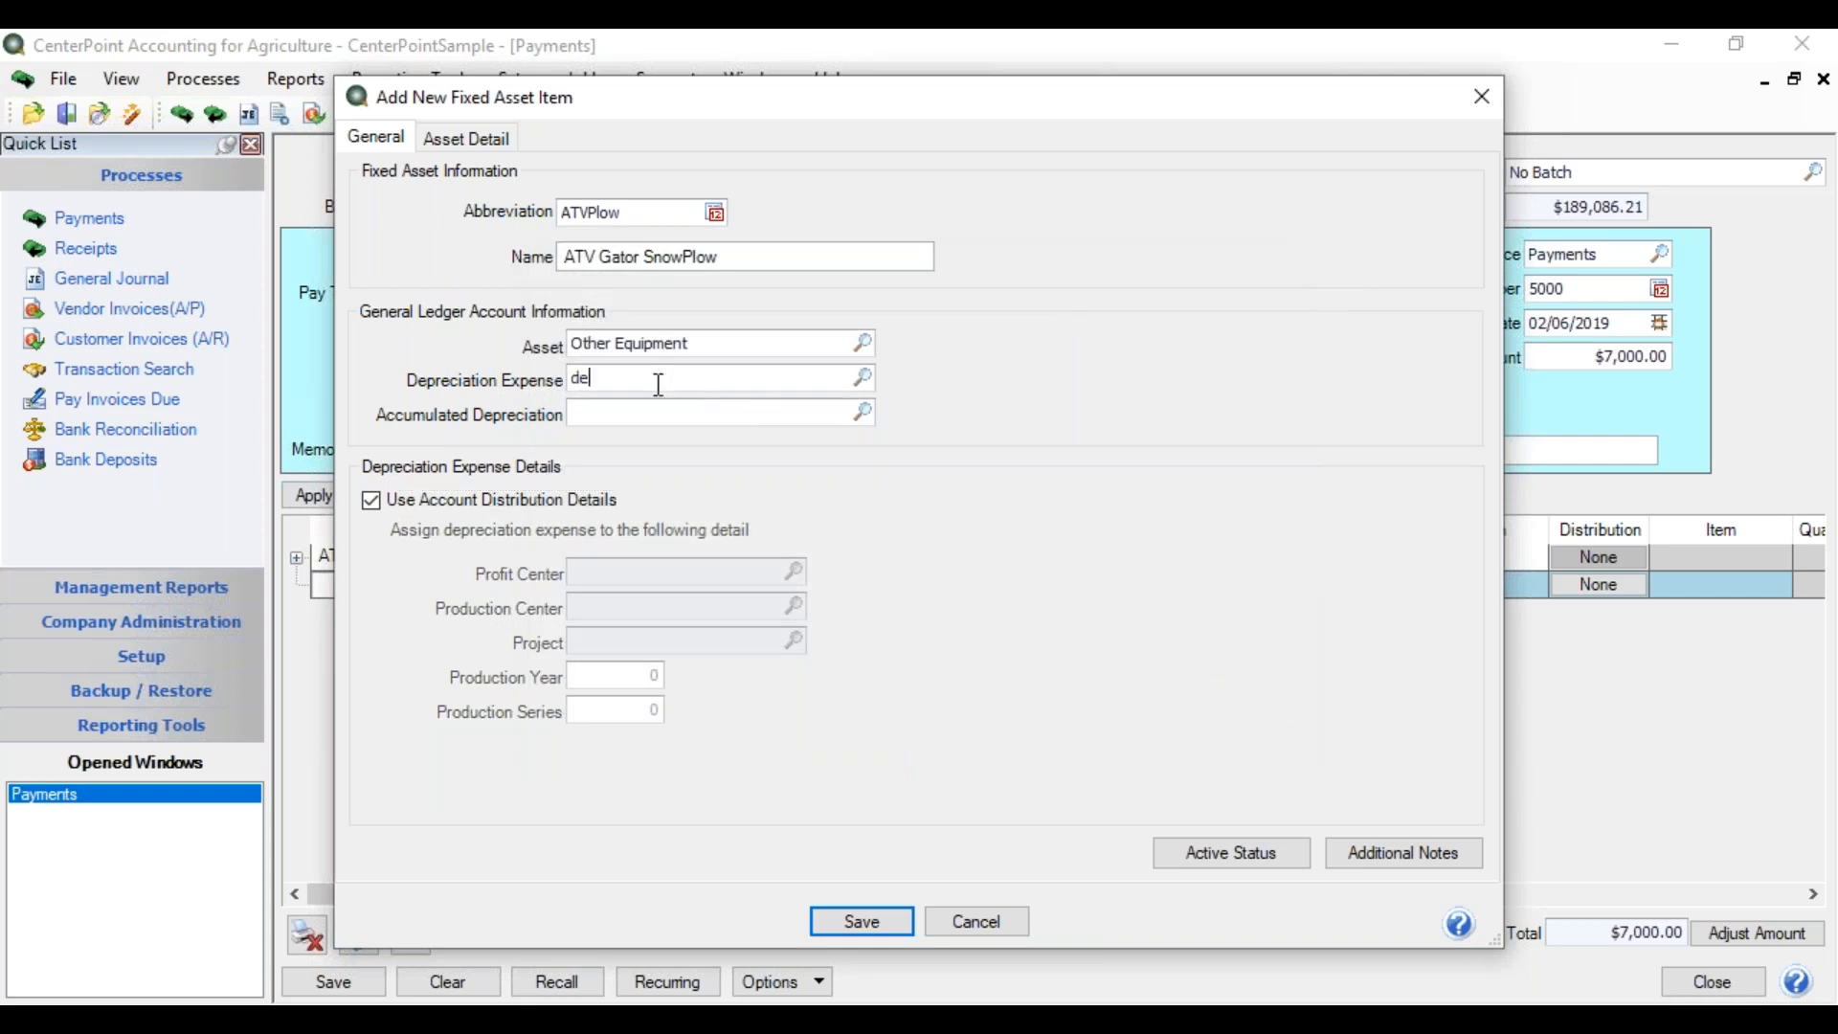
key(Tab)
double_click(809, 490)
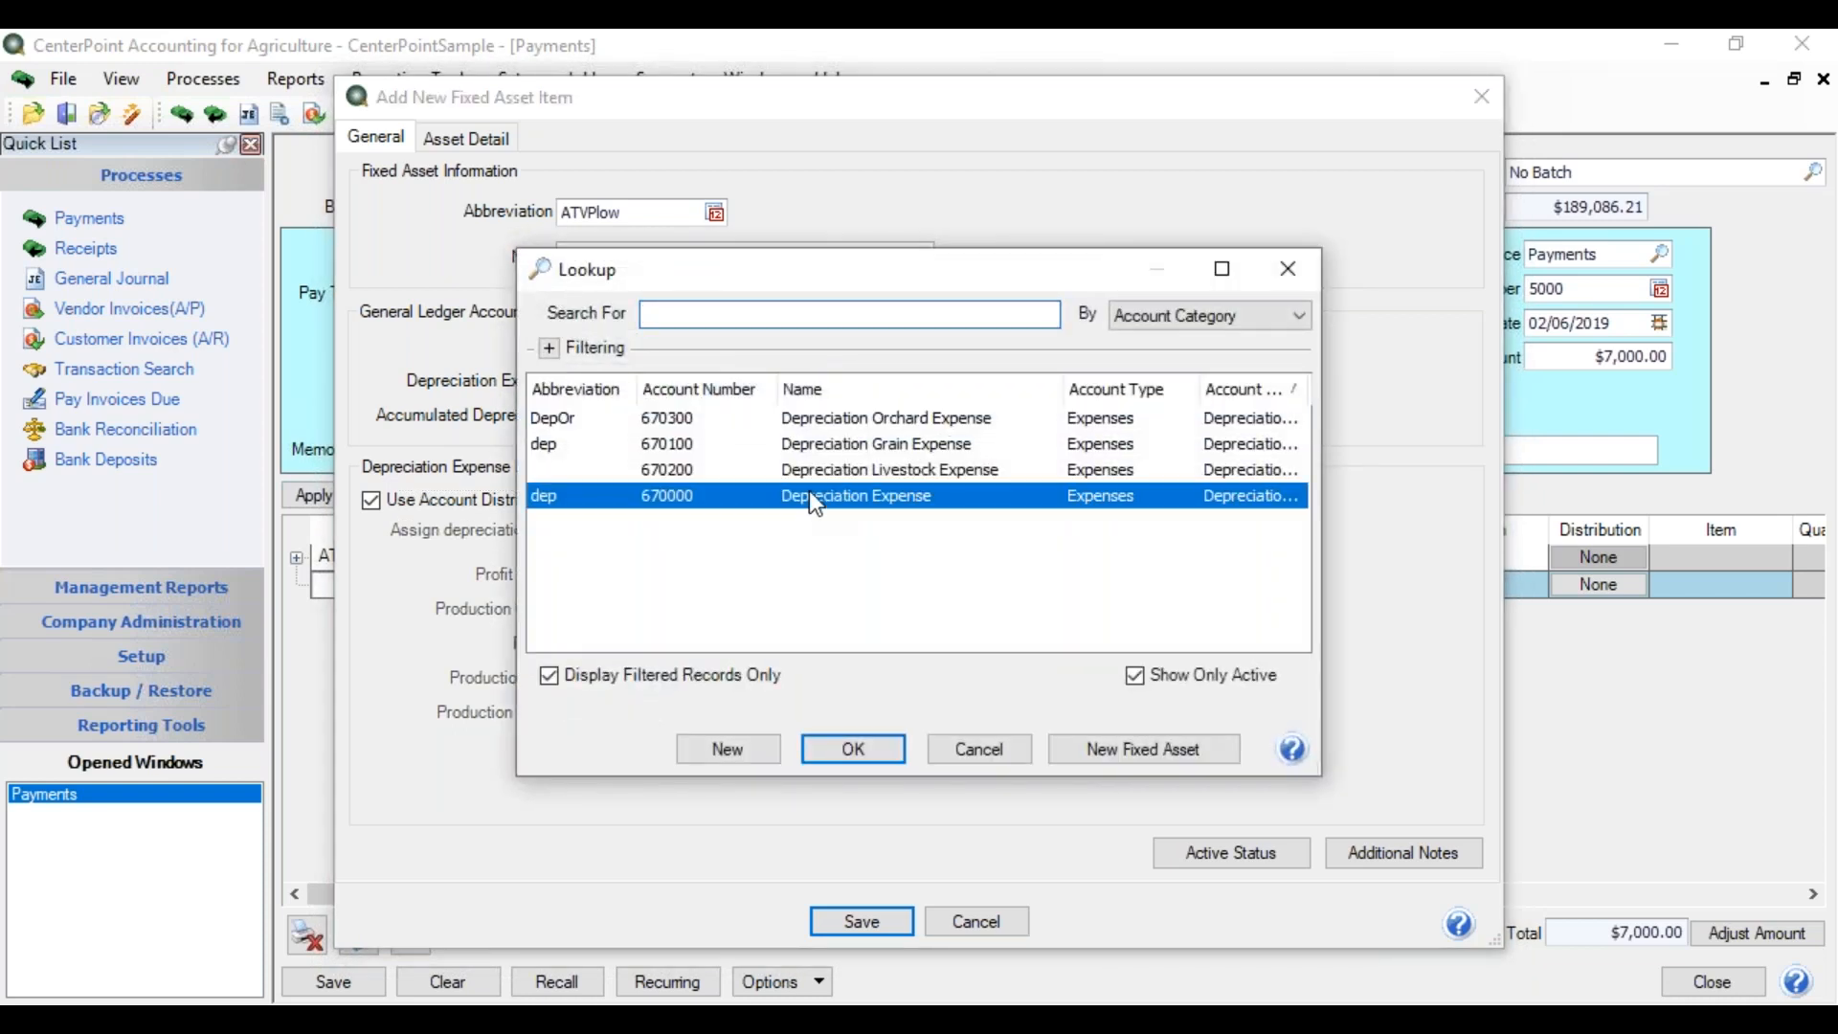
click(643, 411)
text(acc)
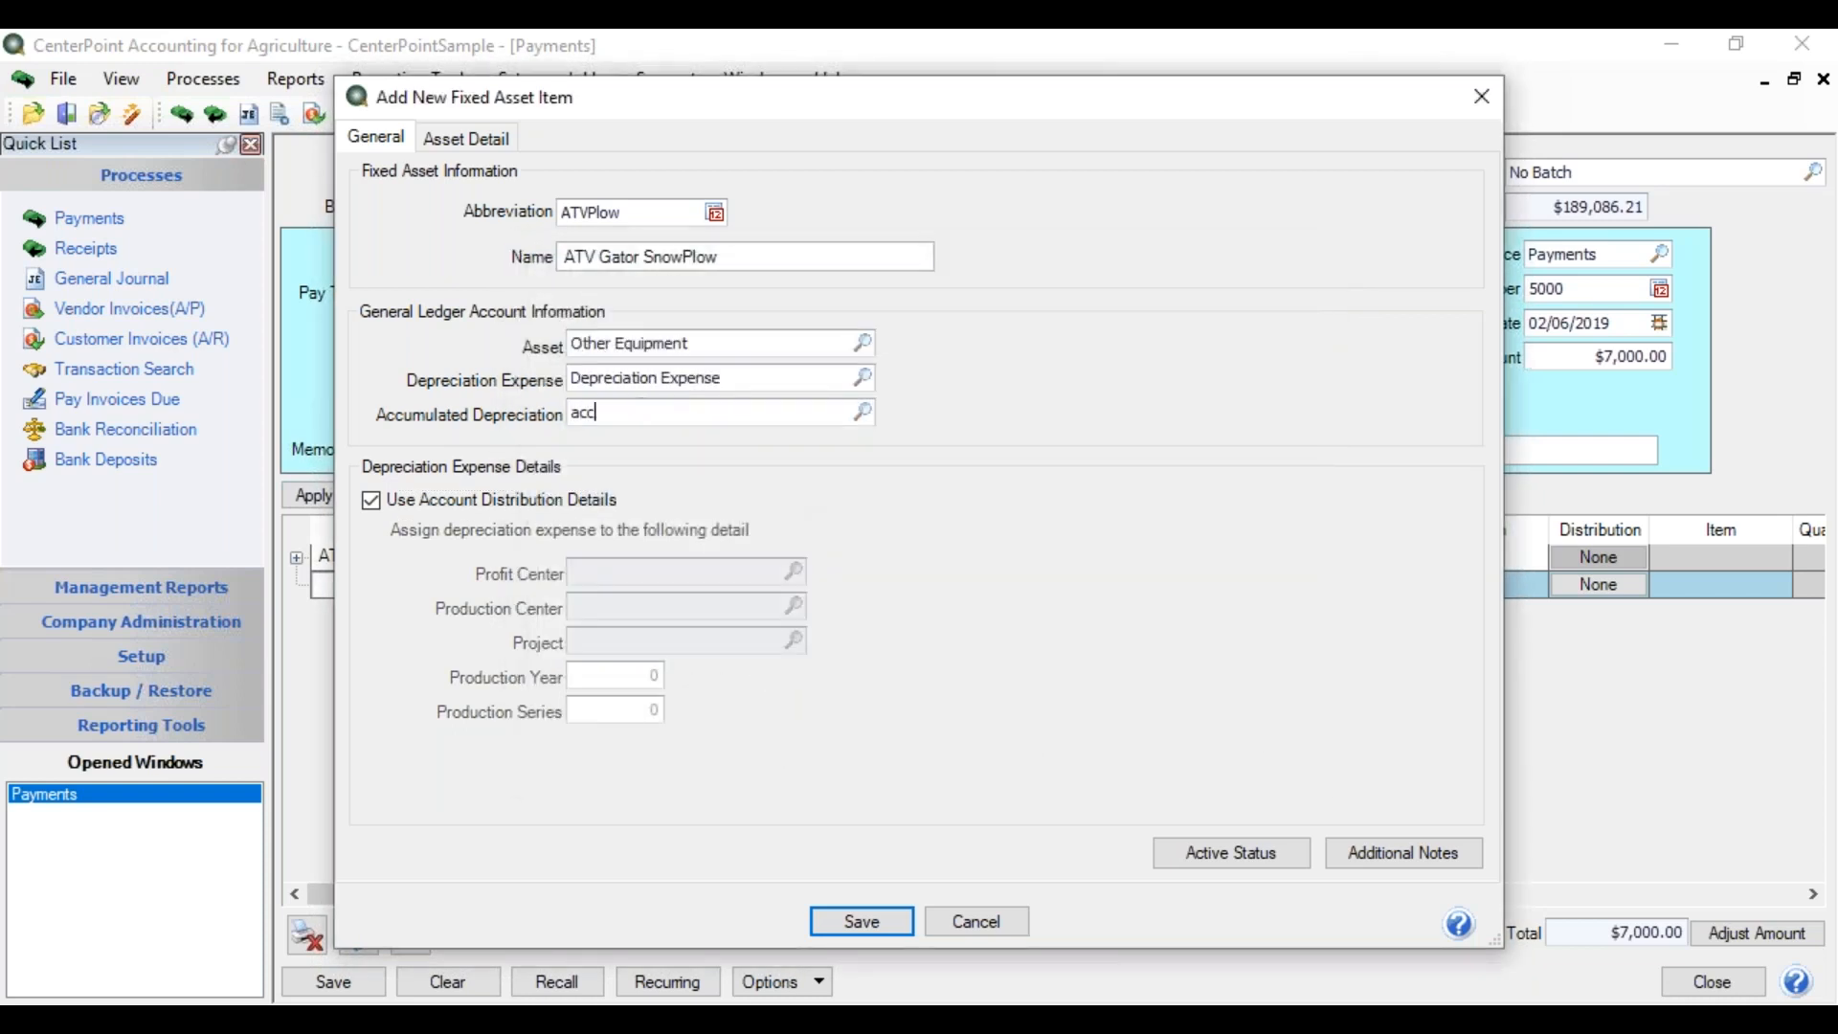
key(Tab)
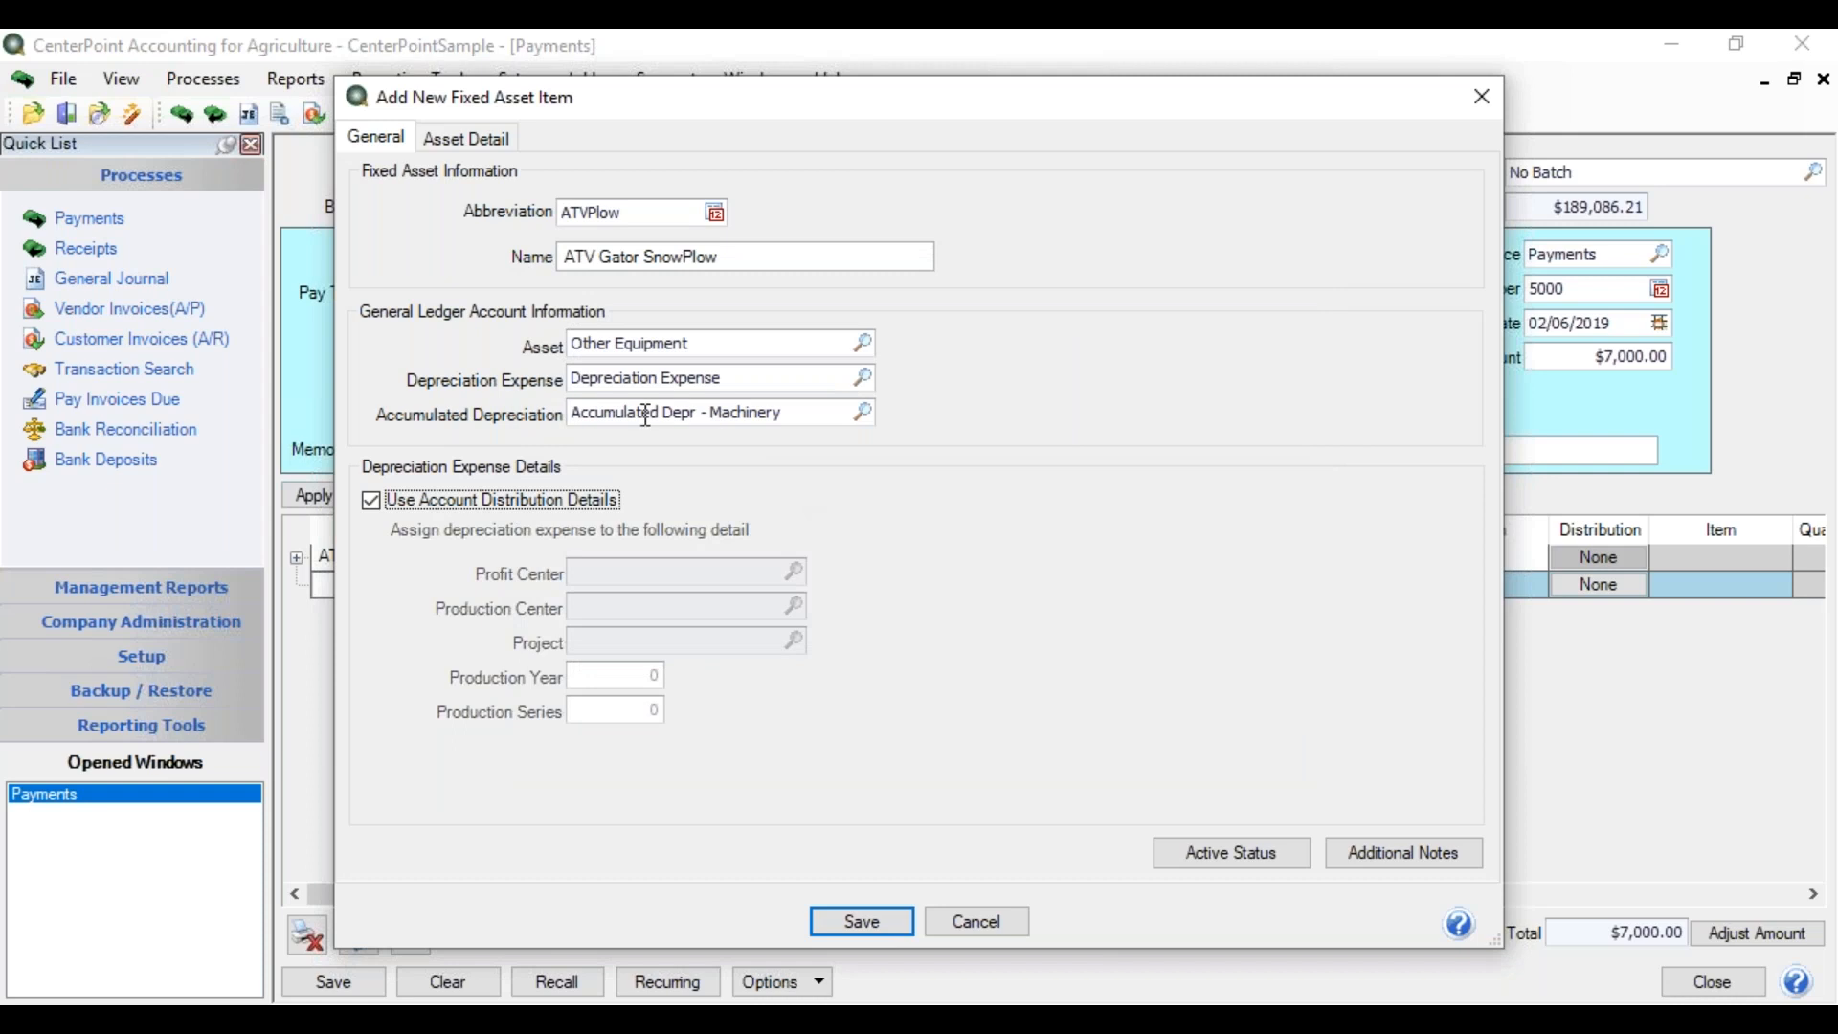
Set the snowplow's original cost to 1000.0 in the asset detail for the CenterPoint company and save the new asset.
click(473, 139)
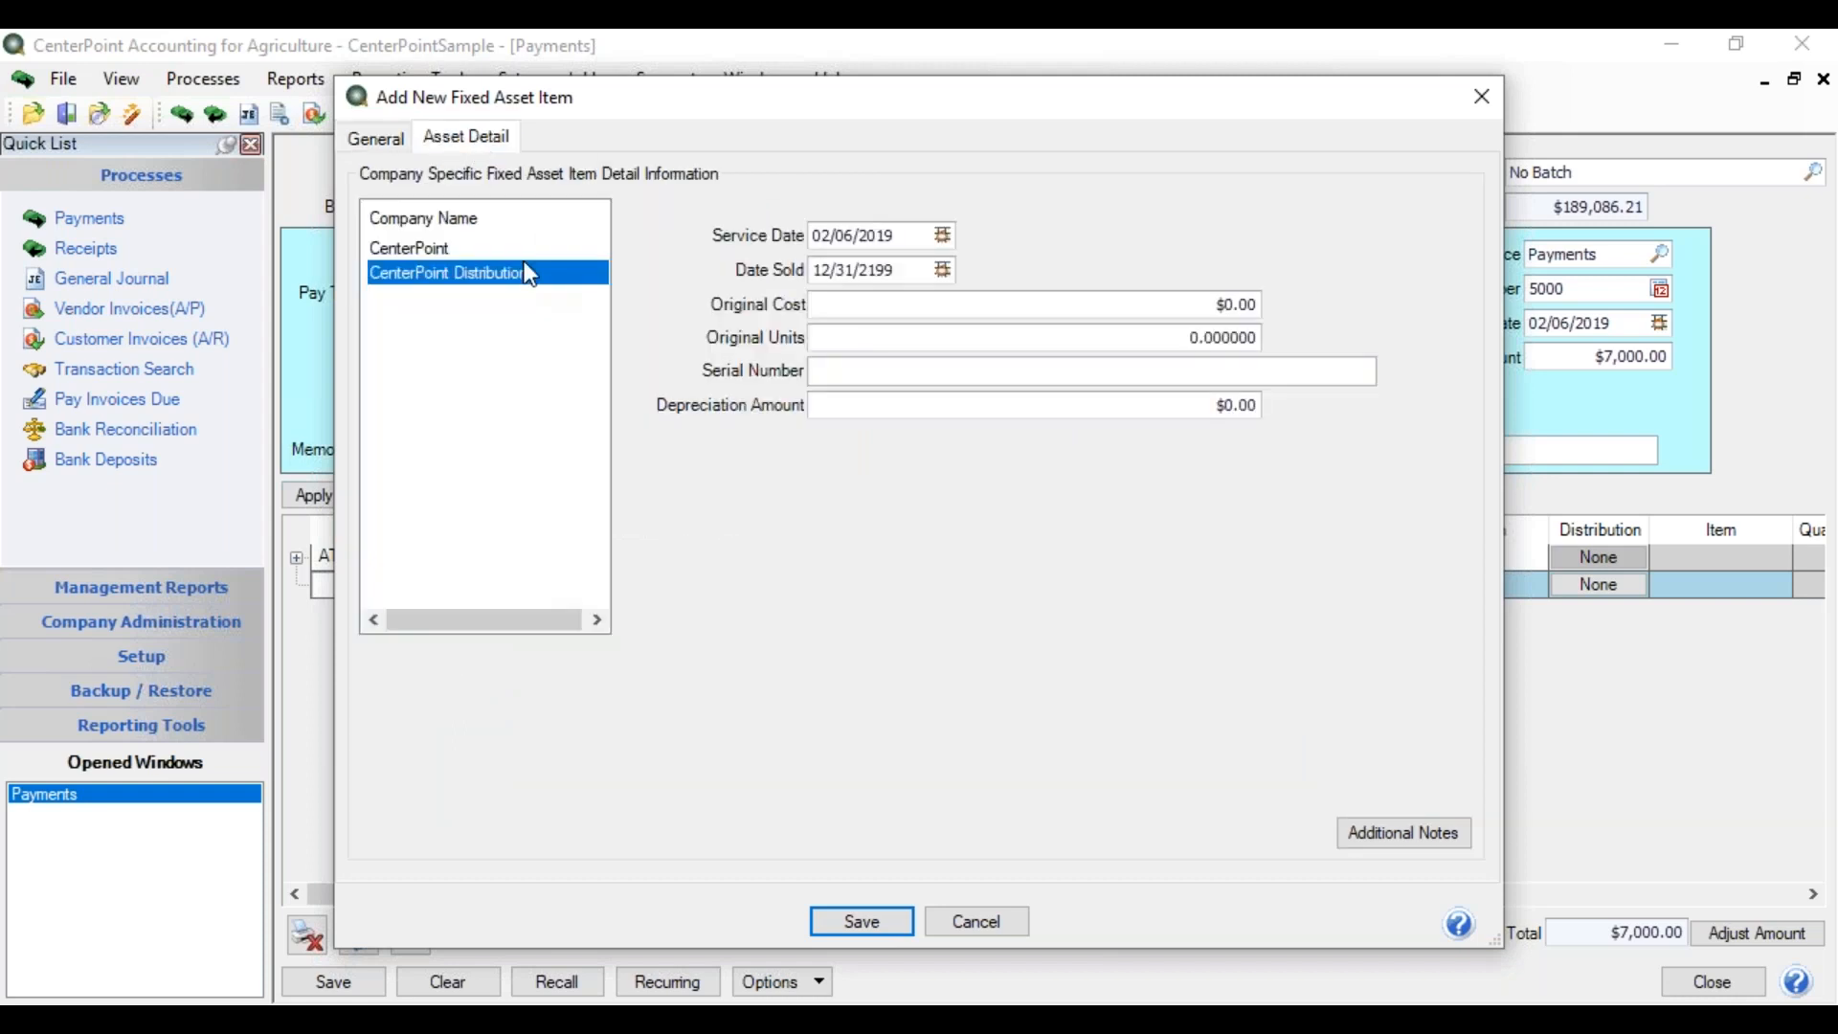
click(450, 249)
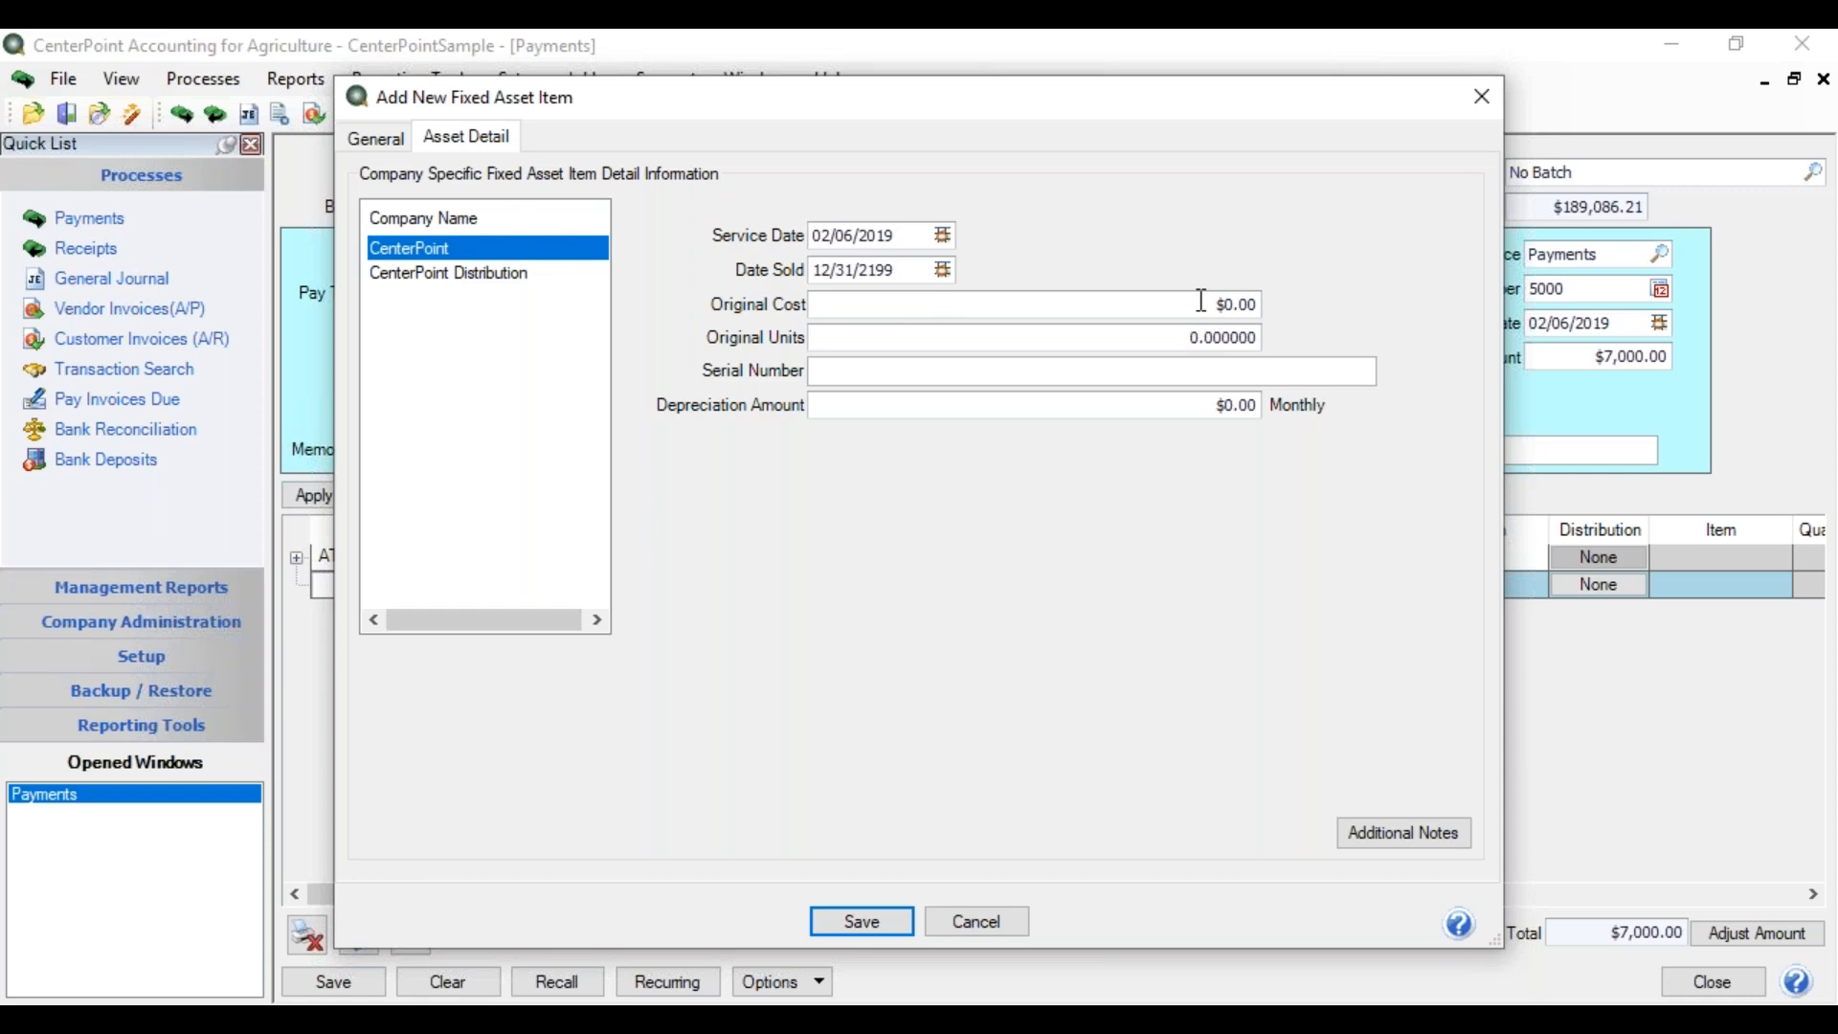
click(1235, 304)
text(1000.0)
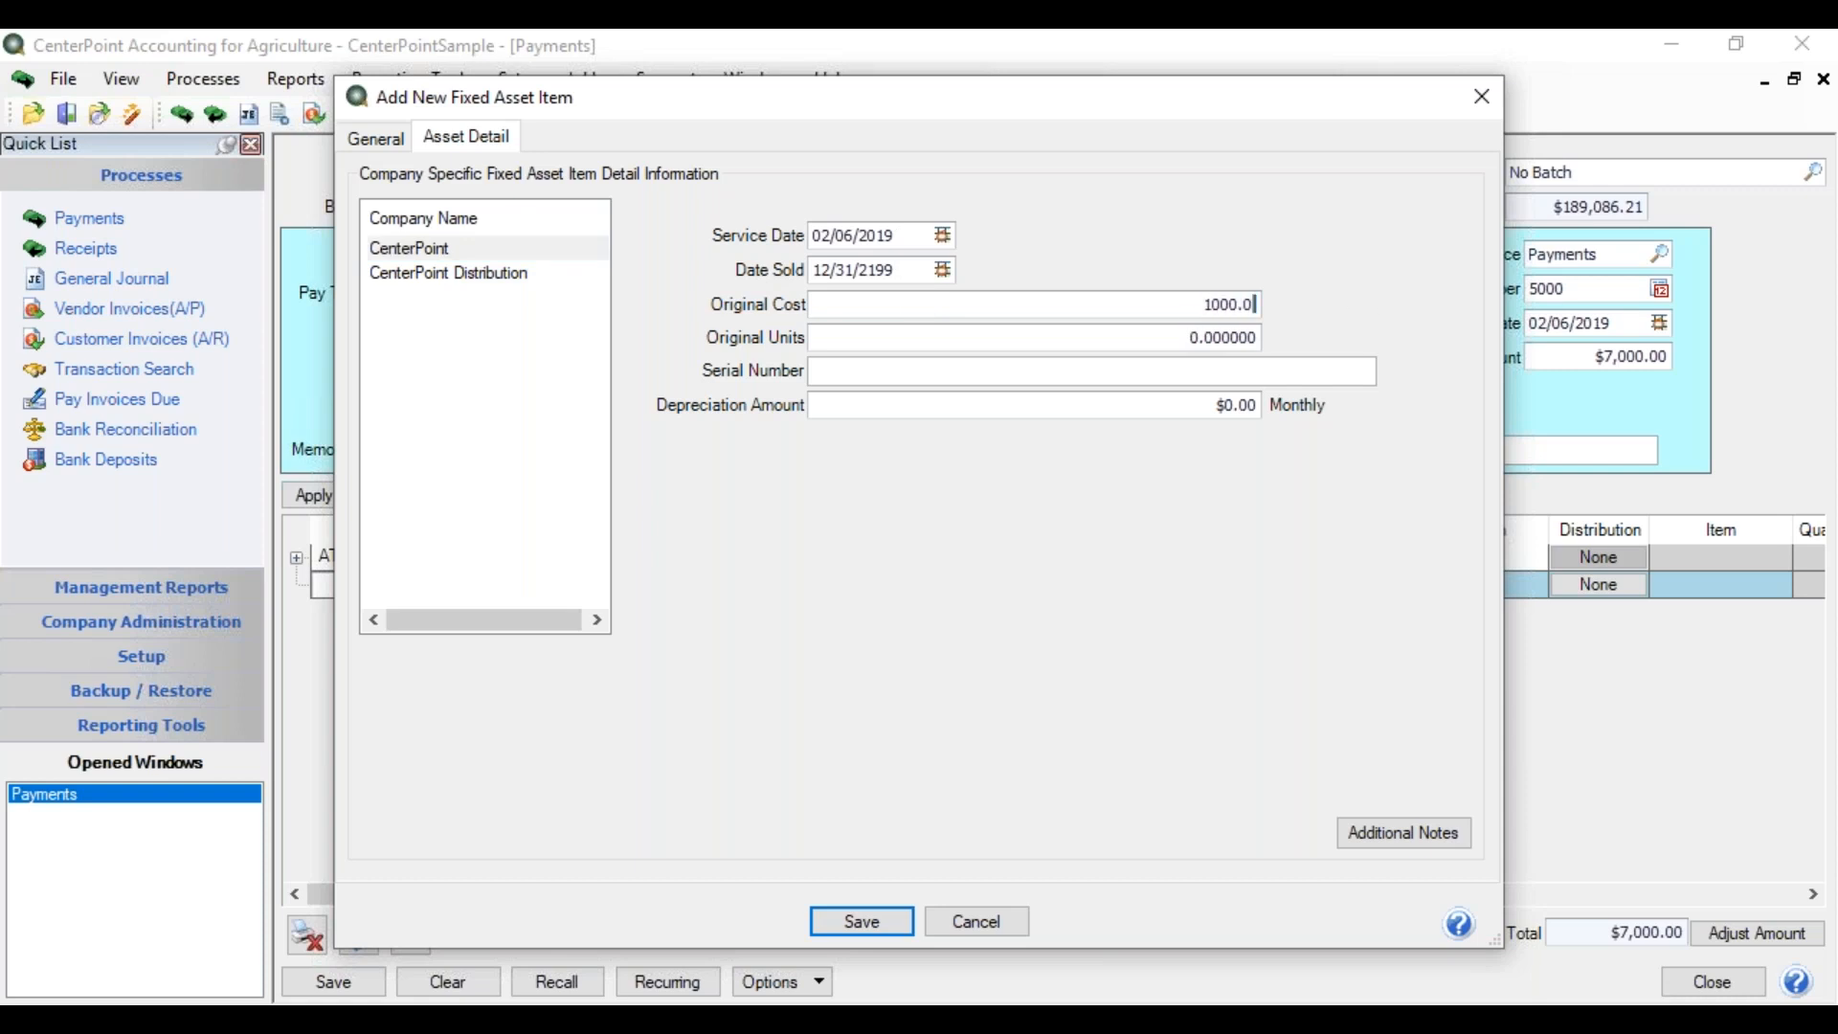
key(Tab)
key(Tab)
key(Tab)
click(881, 923)
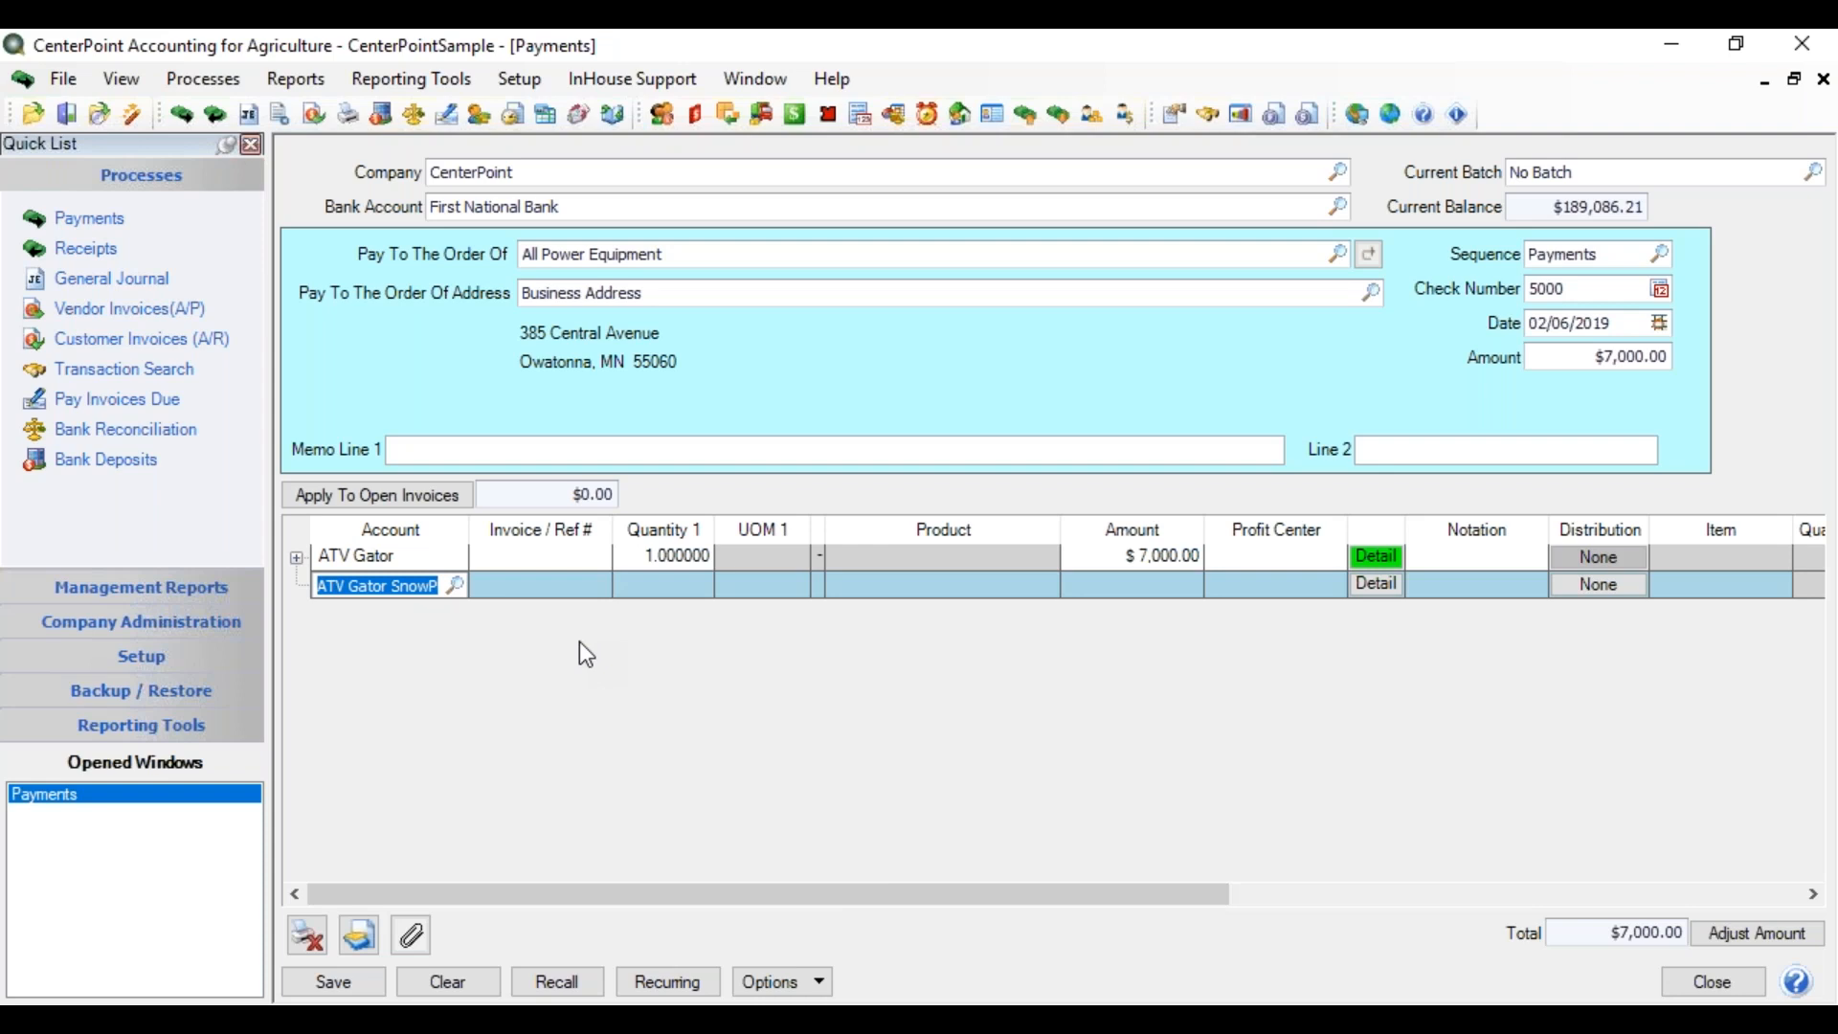
Set the ATV Gator SnowPlow payment line's amount to 1,000.00, review its Increase Asset detail and accept it.
key(Tab)
key(Tab)
key(Tab)
text(1000)
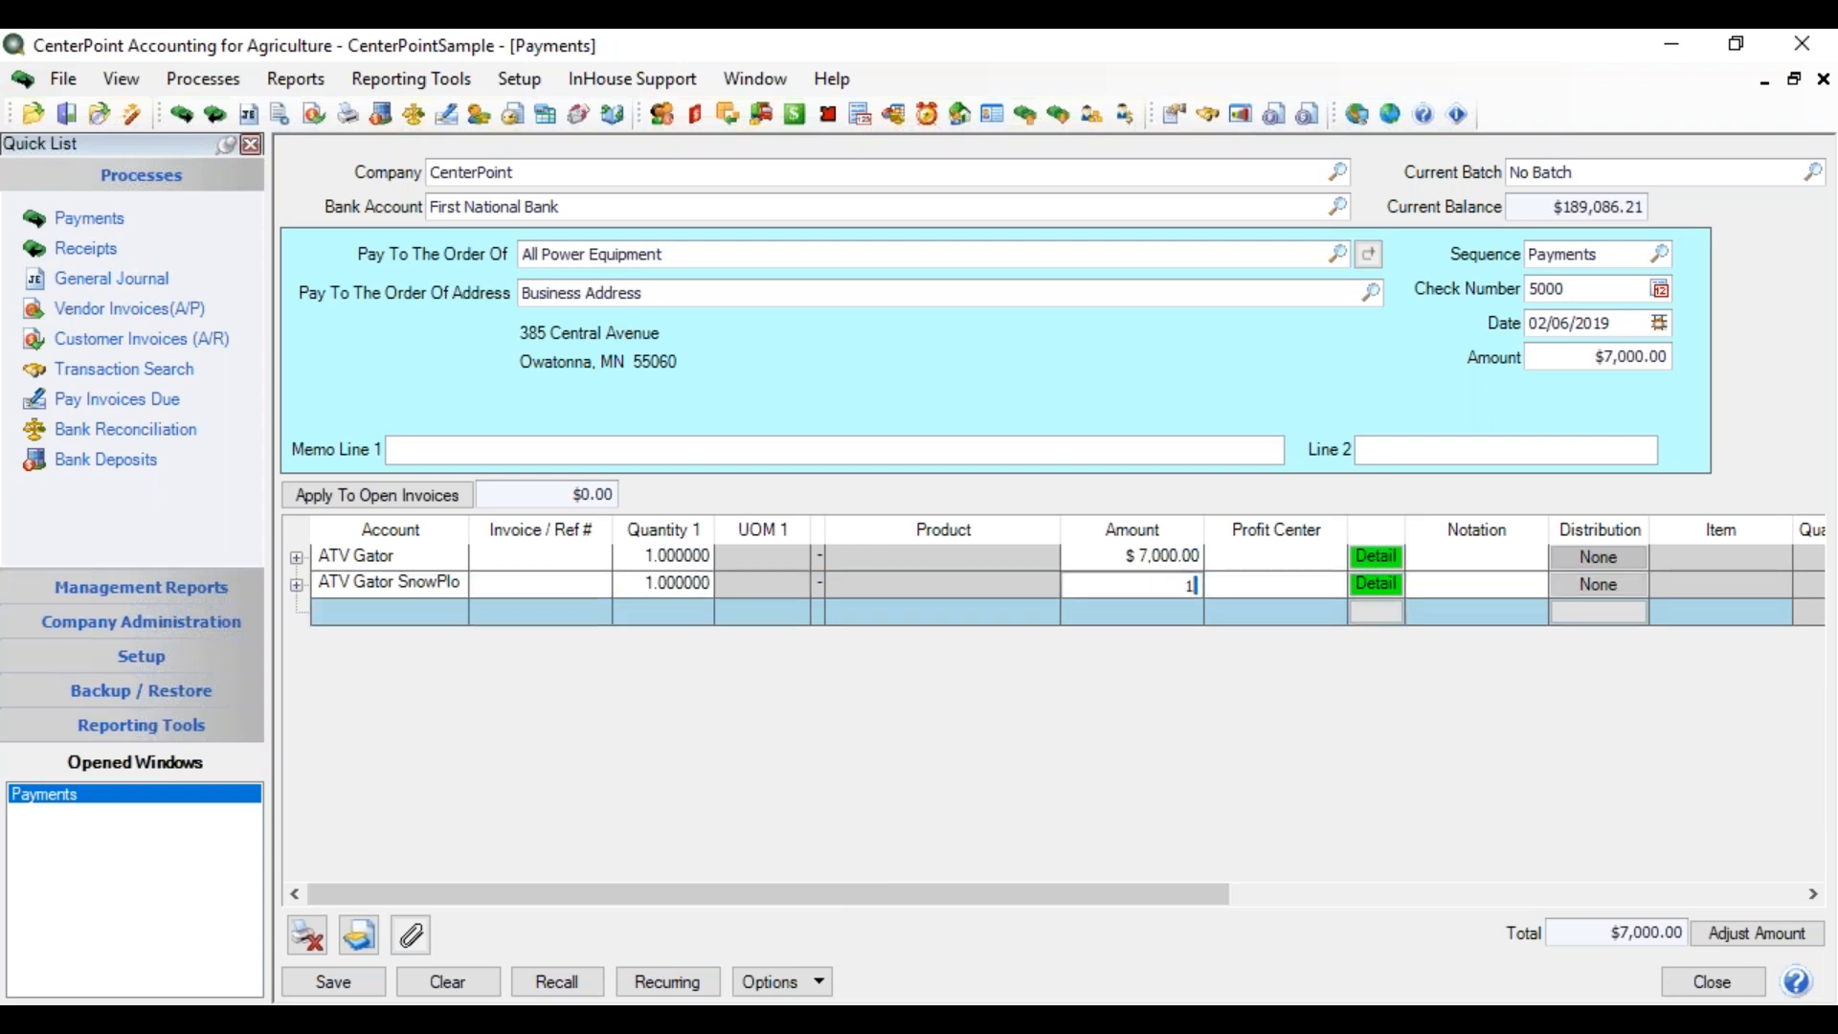
key(Tab)
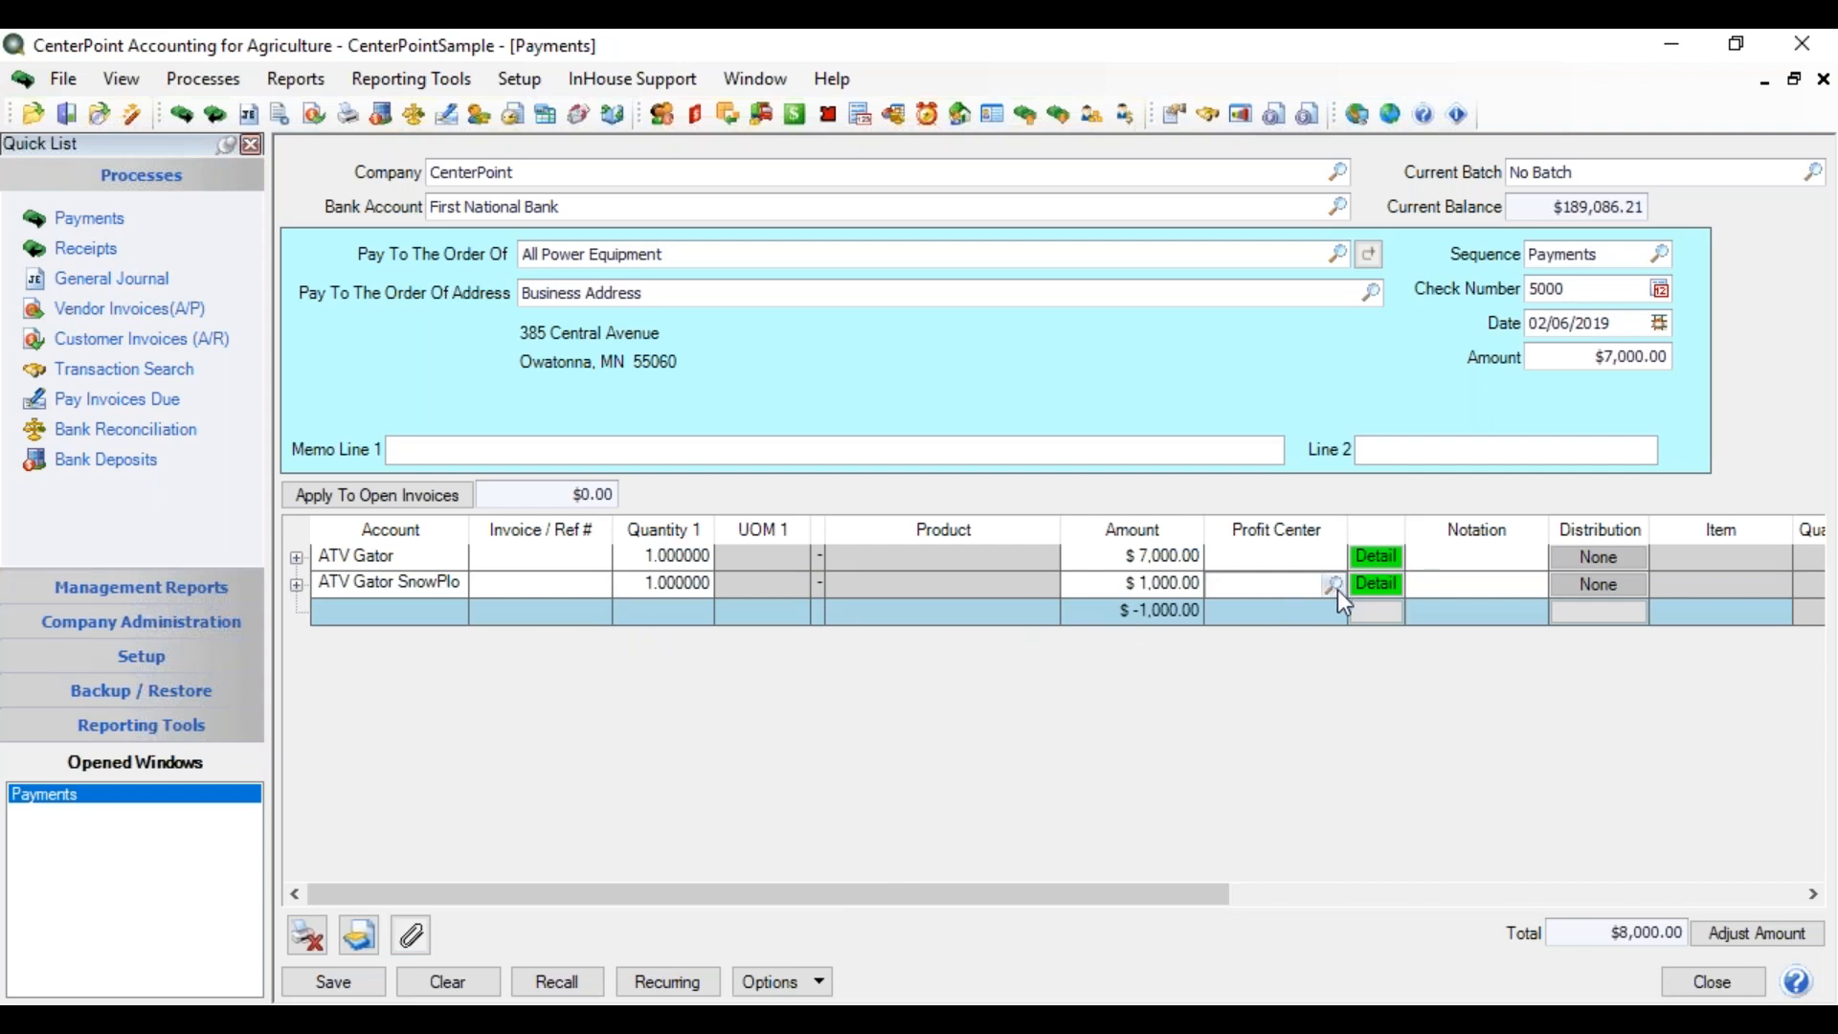
click(1380, 583)
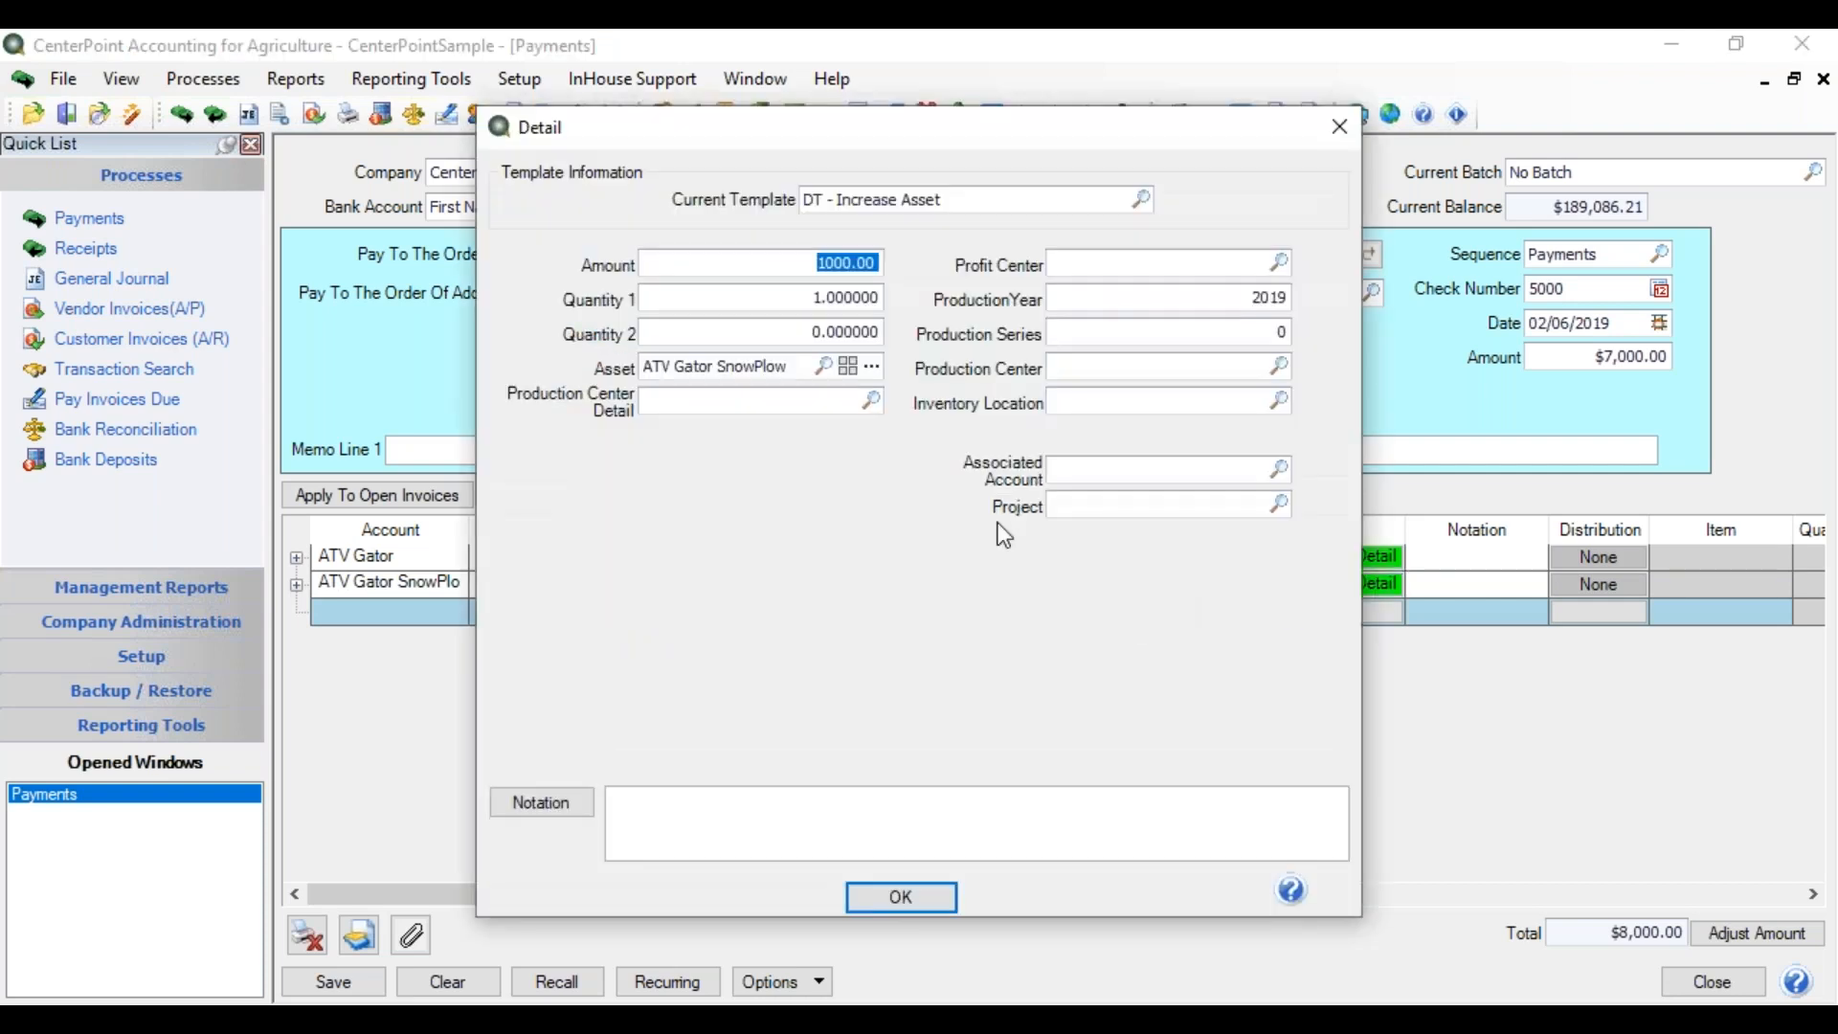
click(915, 894)
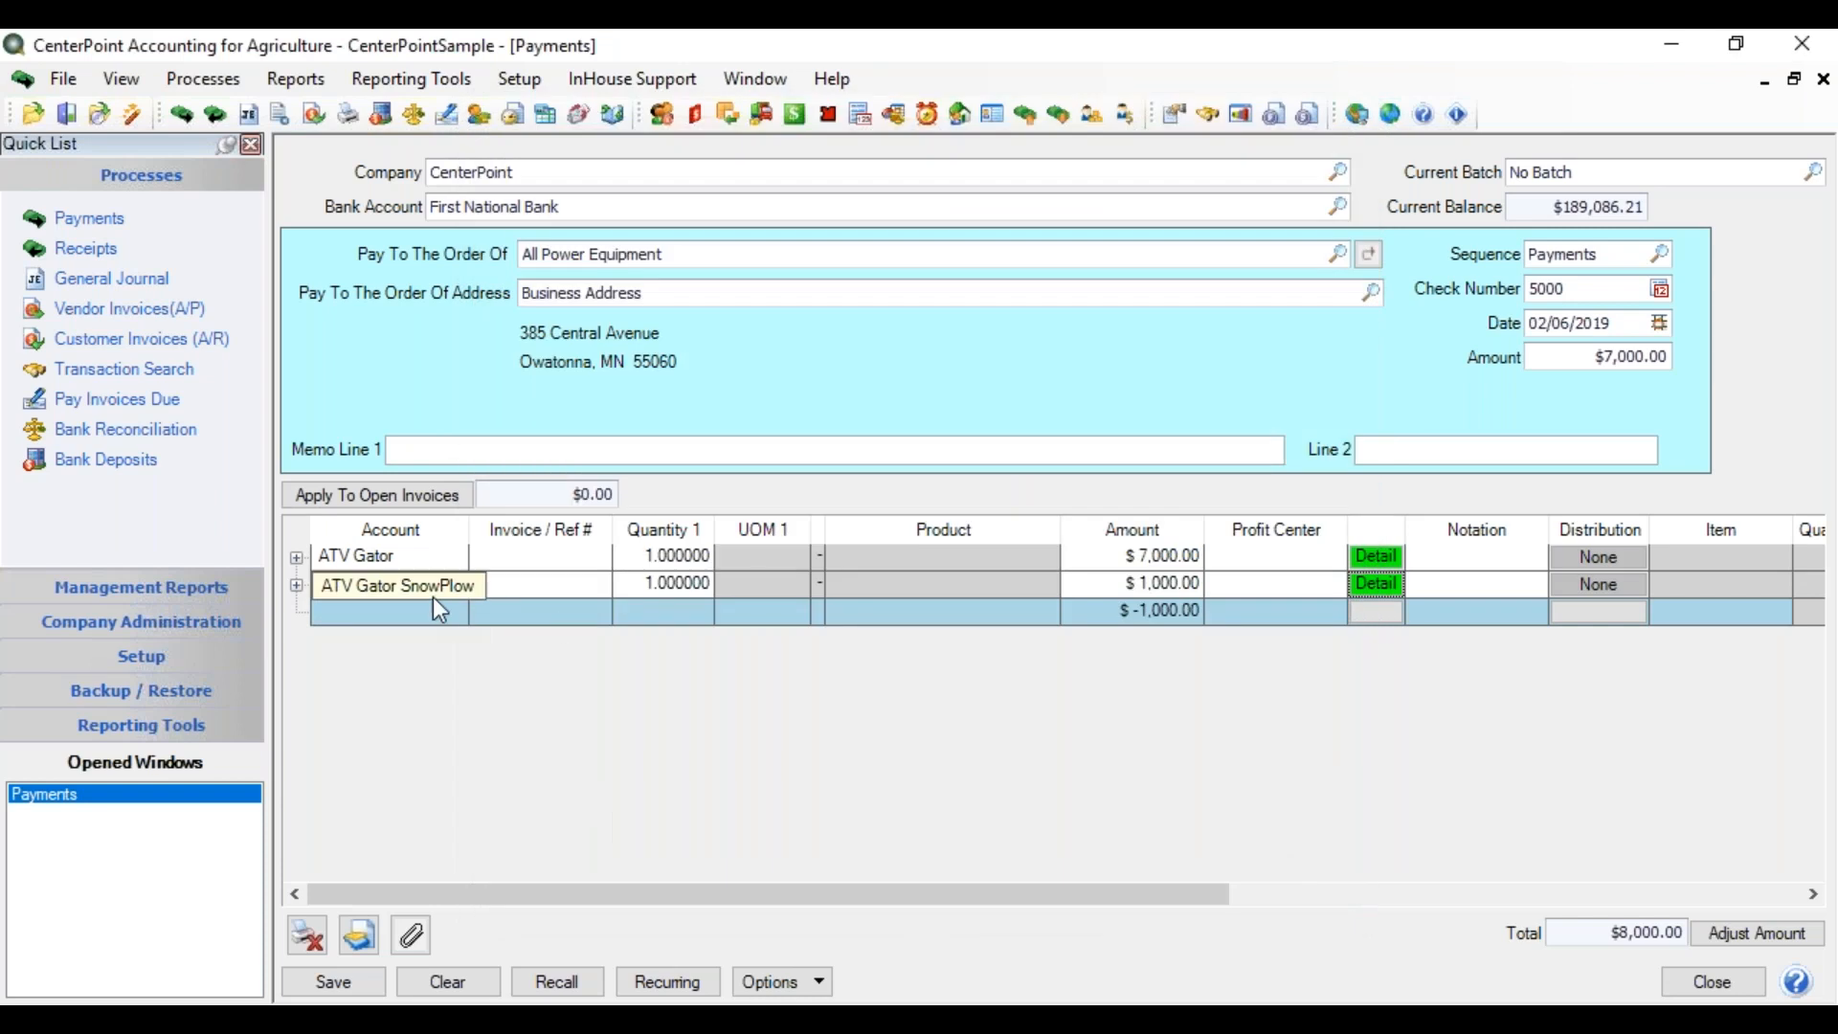
Add a third payment line for the Repair Expense - Equipment account with an amount of 230.00.
click(381, 611)
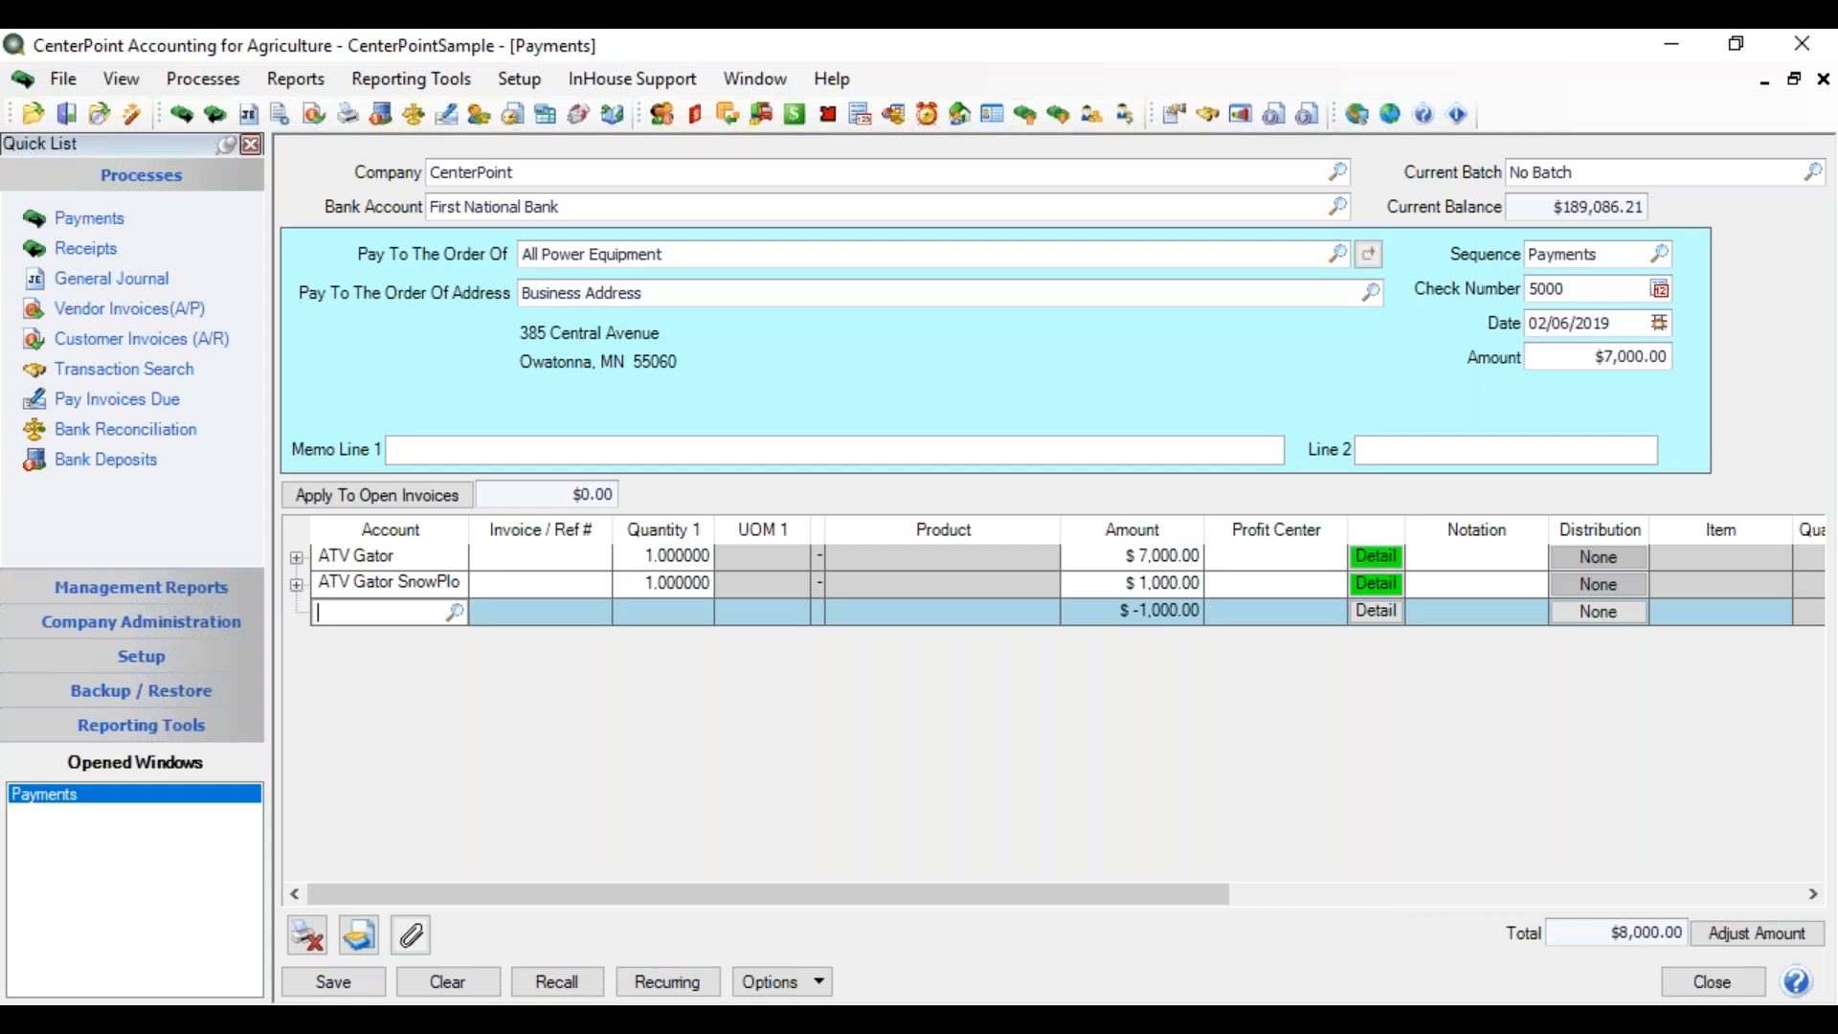
text(repair)
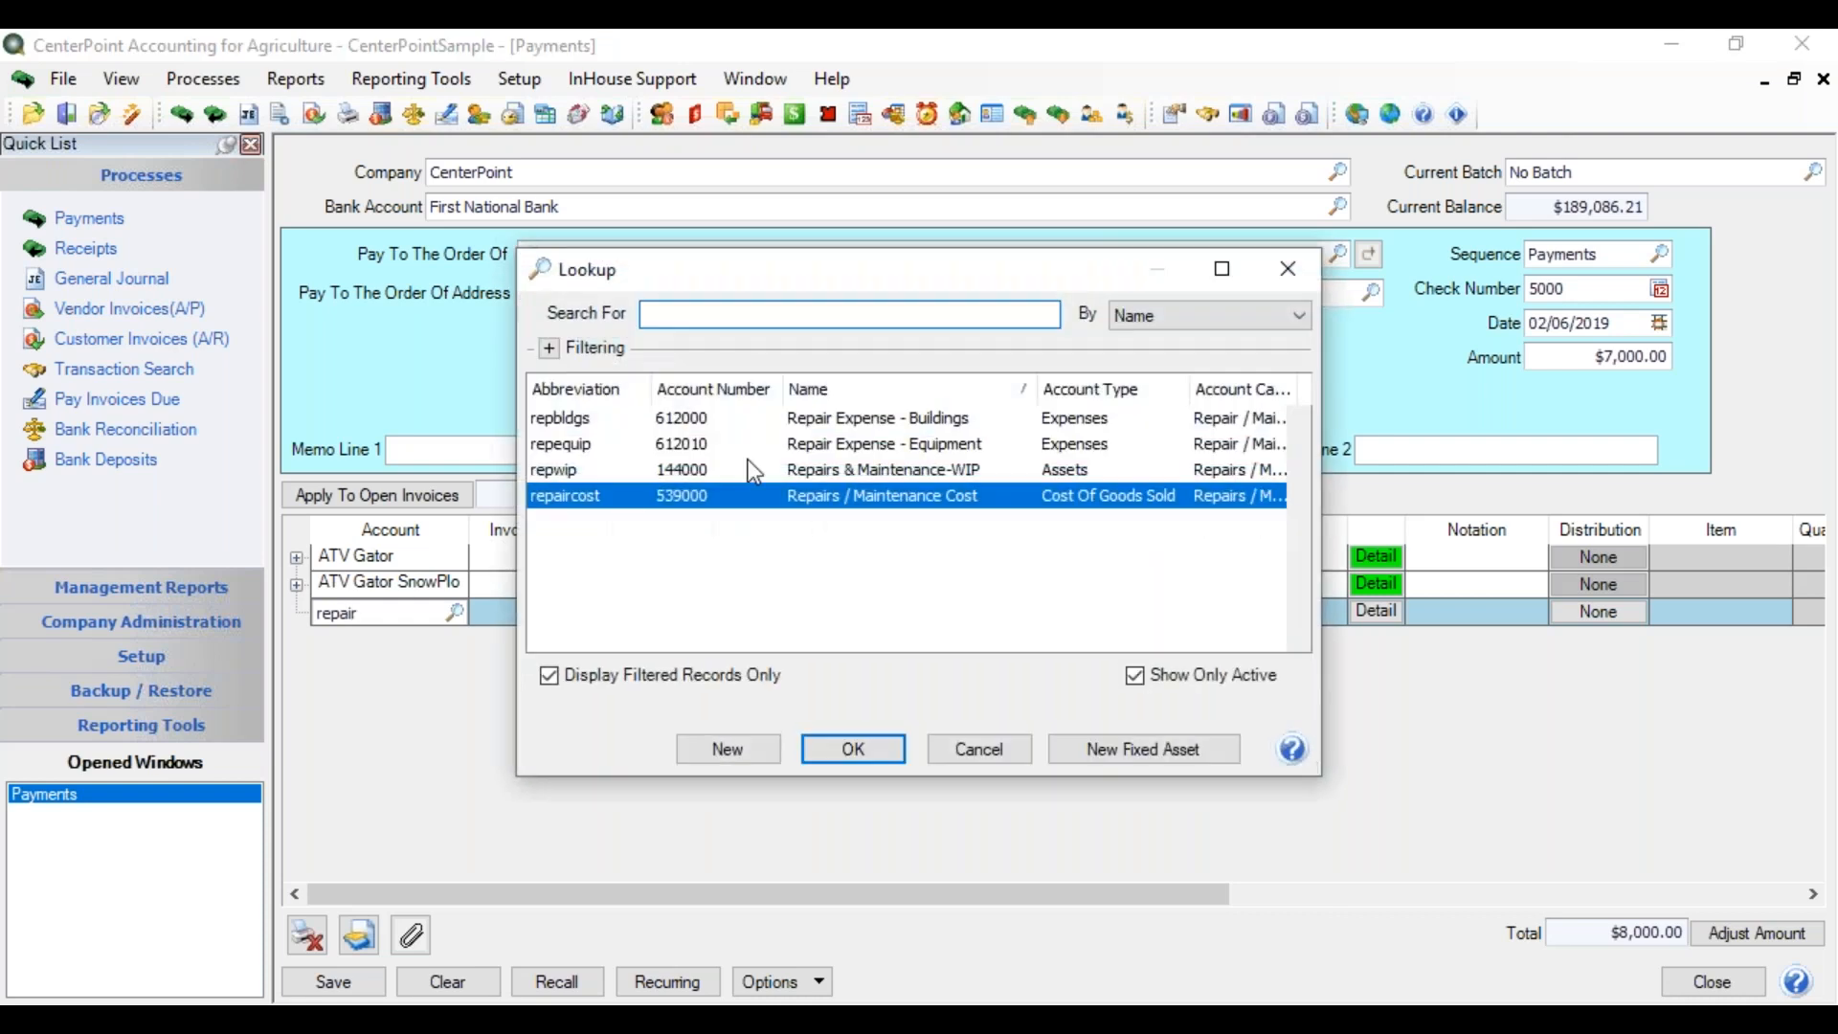
click(882, 446)
double_click(883, 446)
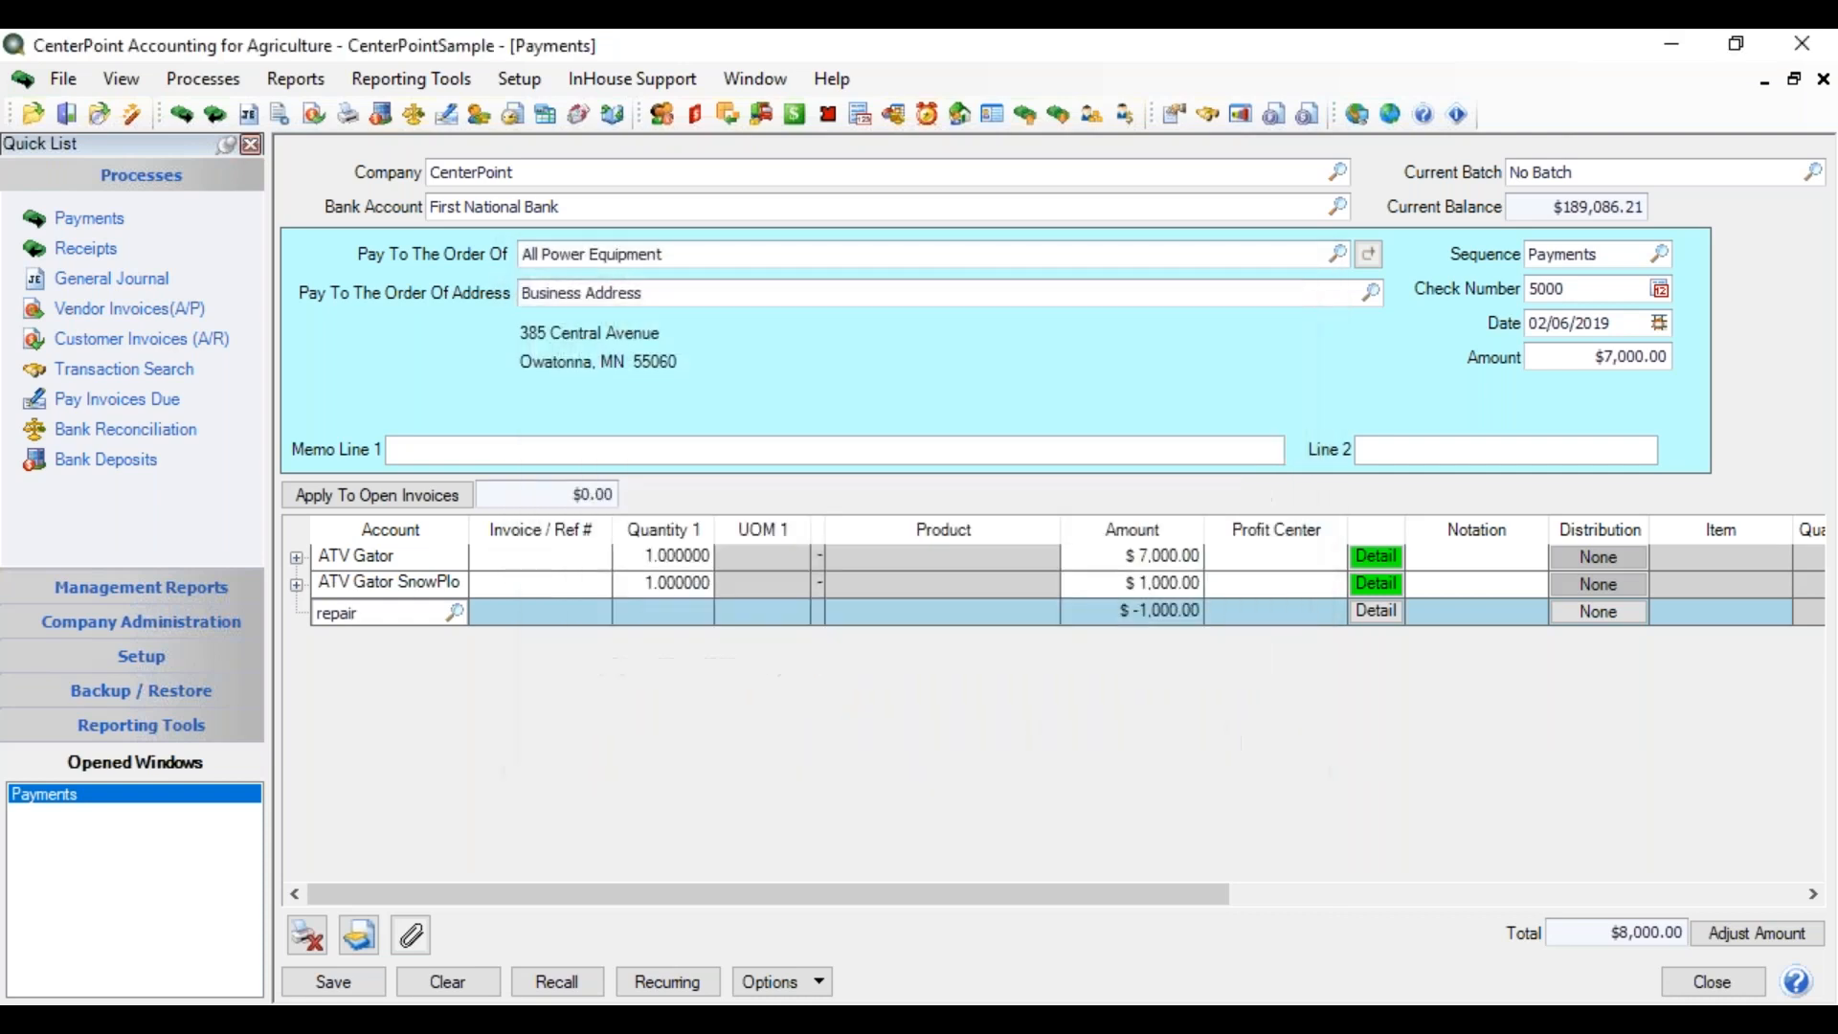
key(Tab)
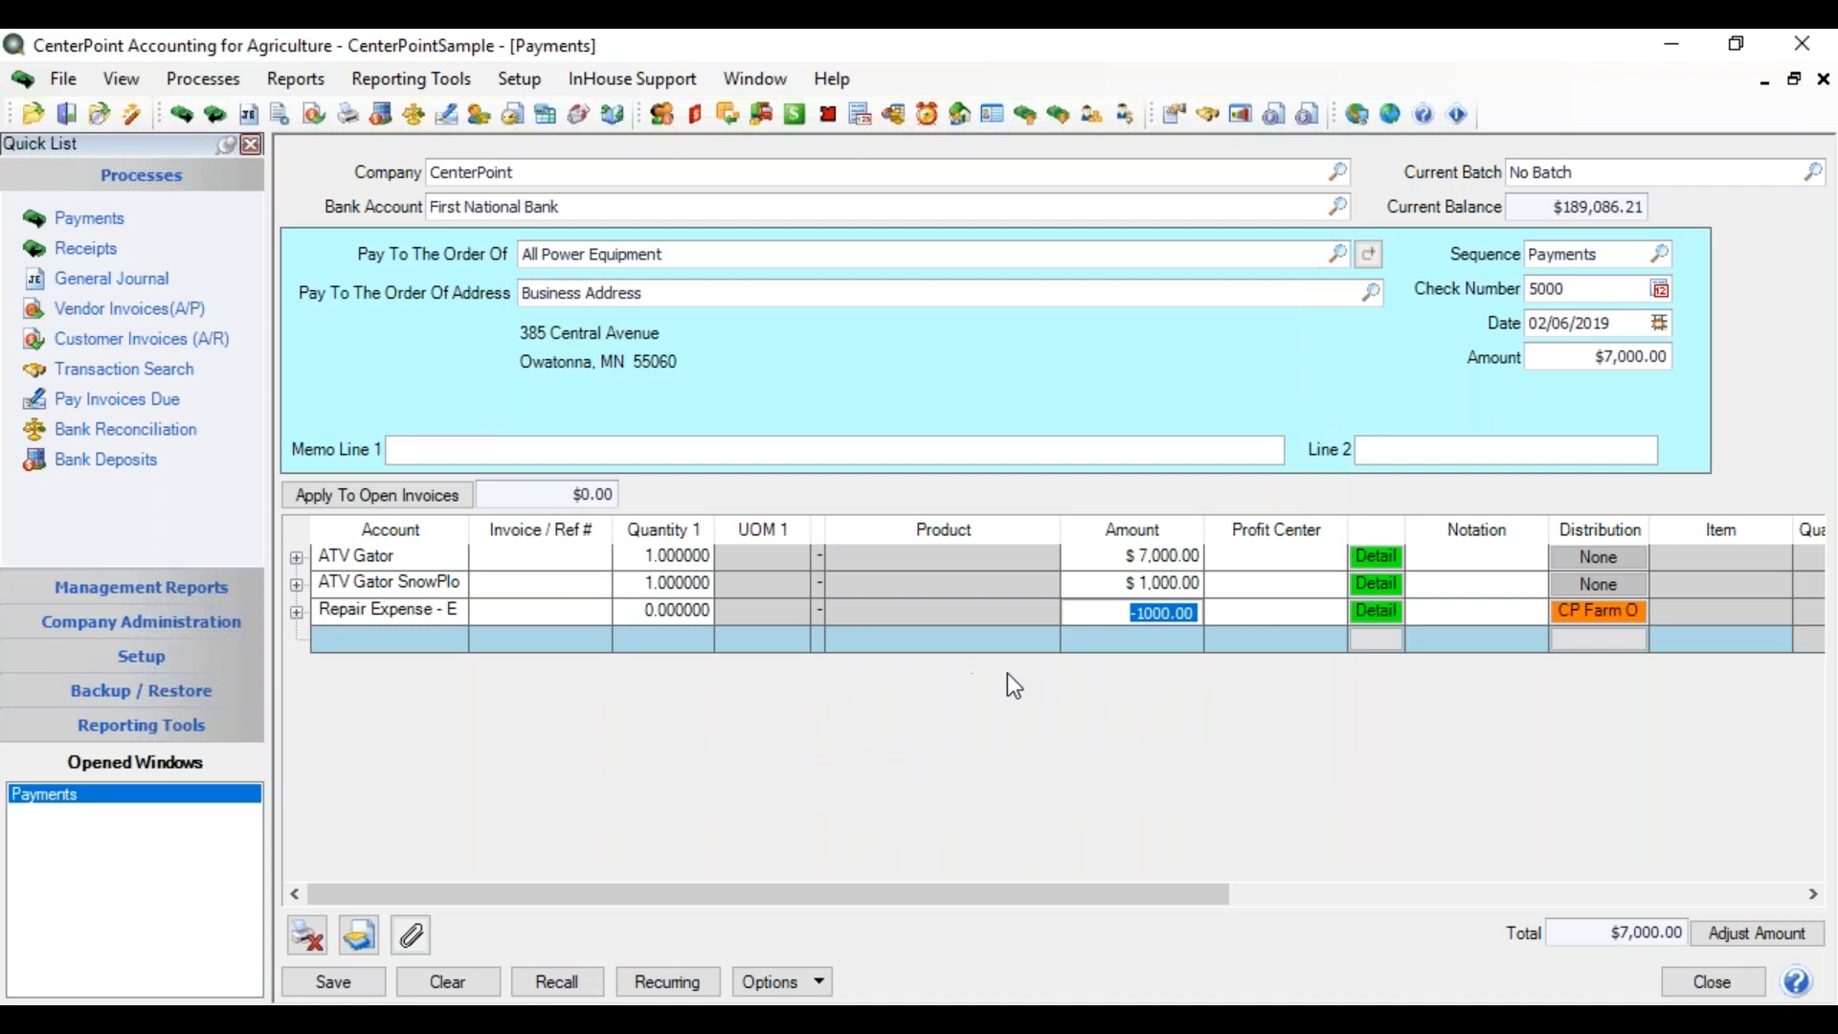
text(230.00)
key(Tab)
key(Tab)
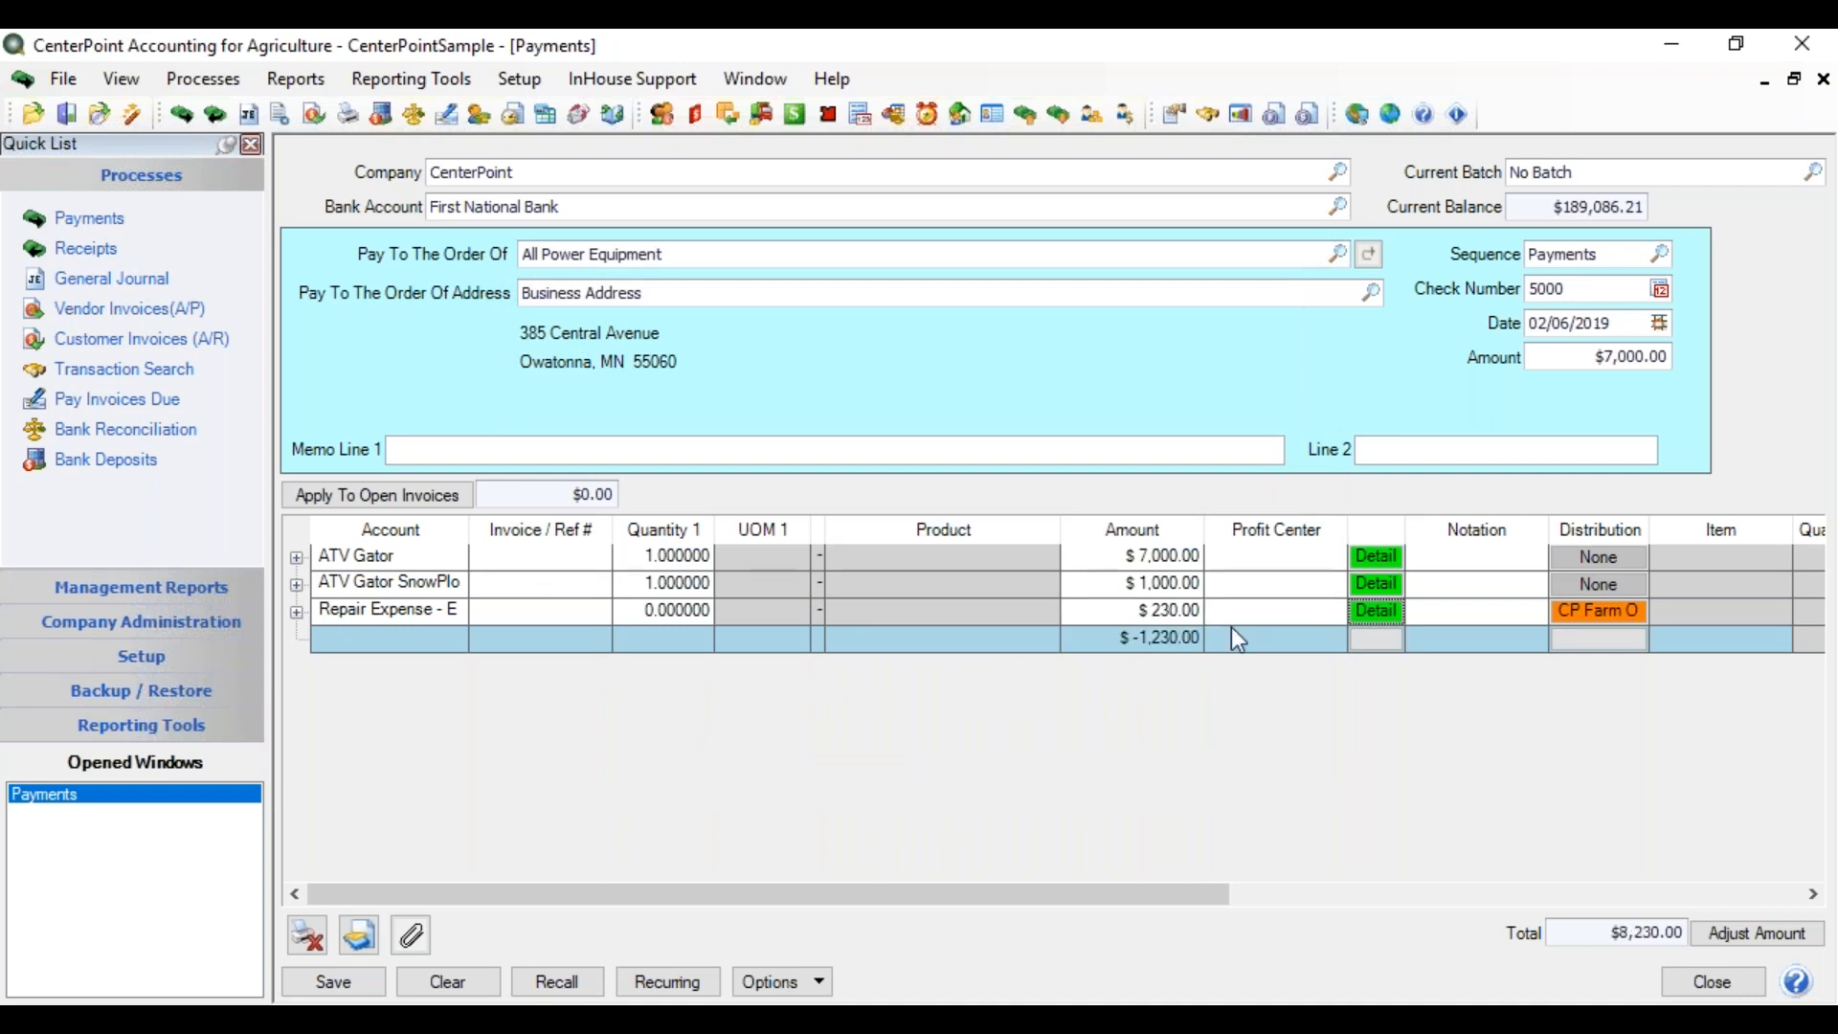
Set Skid Steer as the repair expense line's associated account in its detail, and enter Tires as the line's notation.
click(1391, 613)
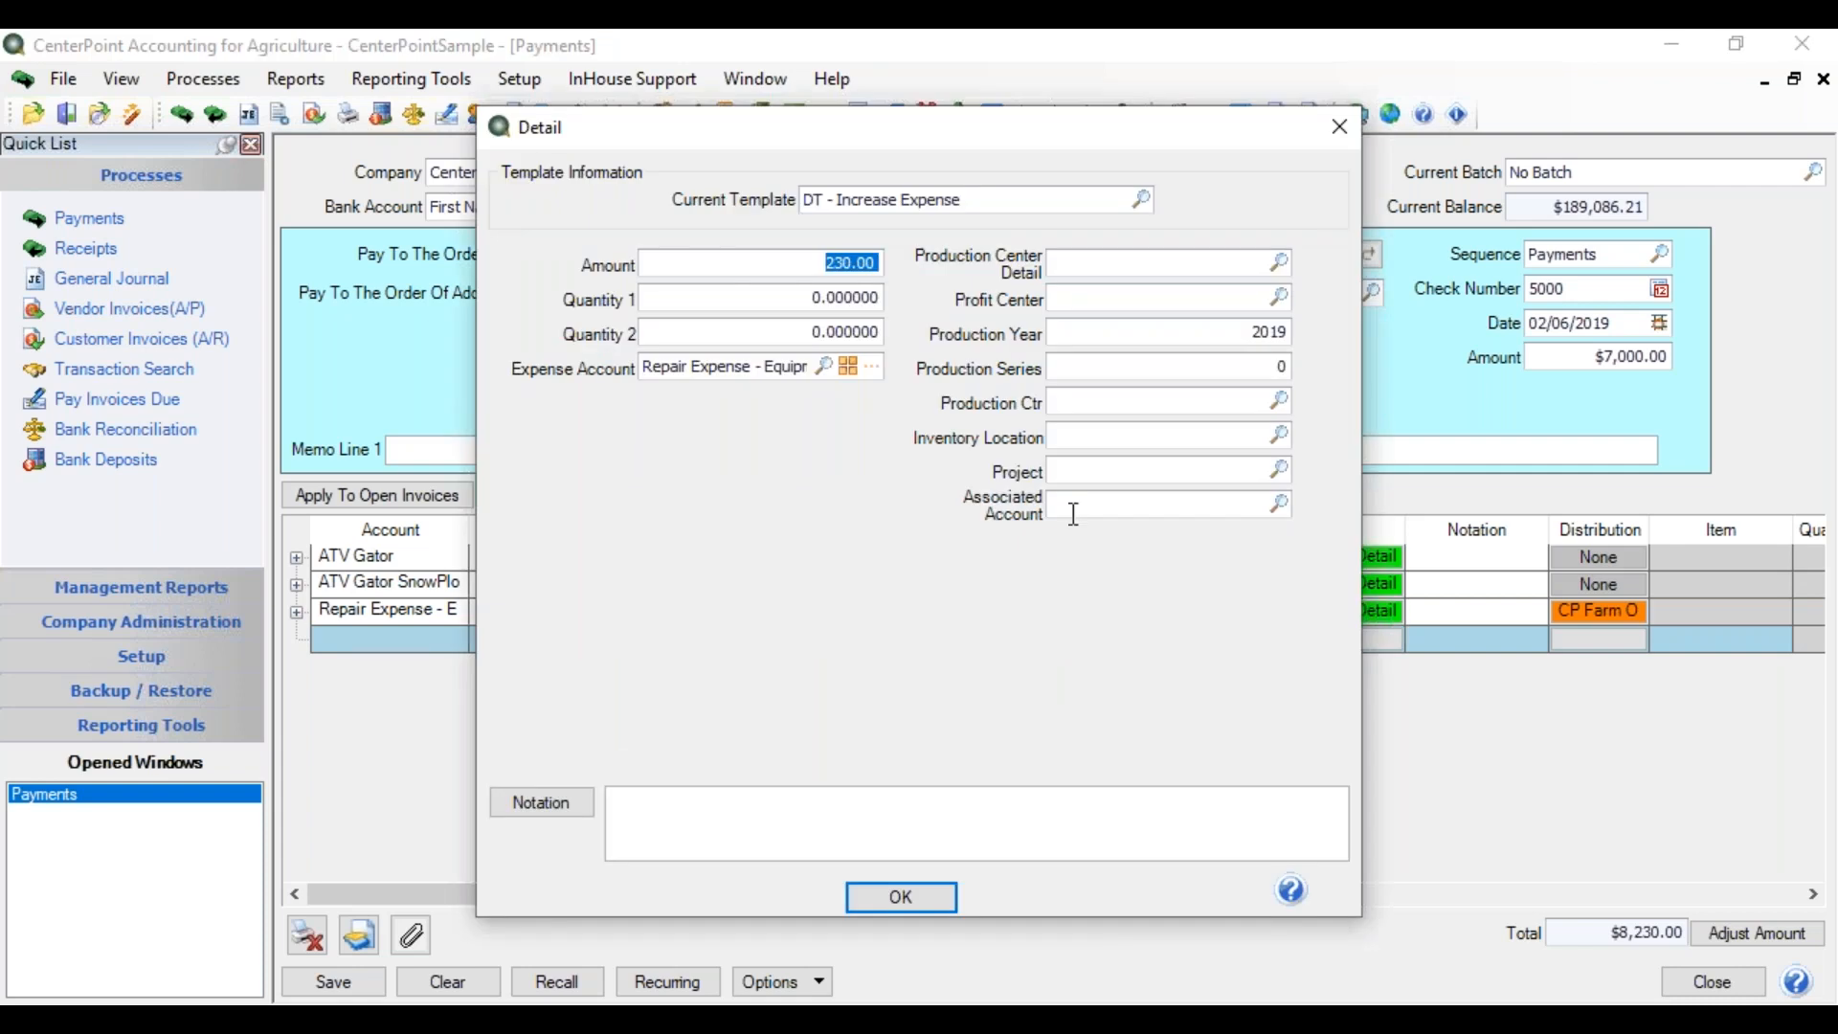
click(1074, 507)
text(skid)
key(Tab)
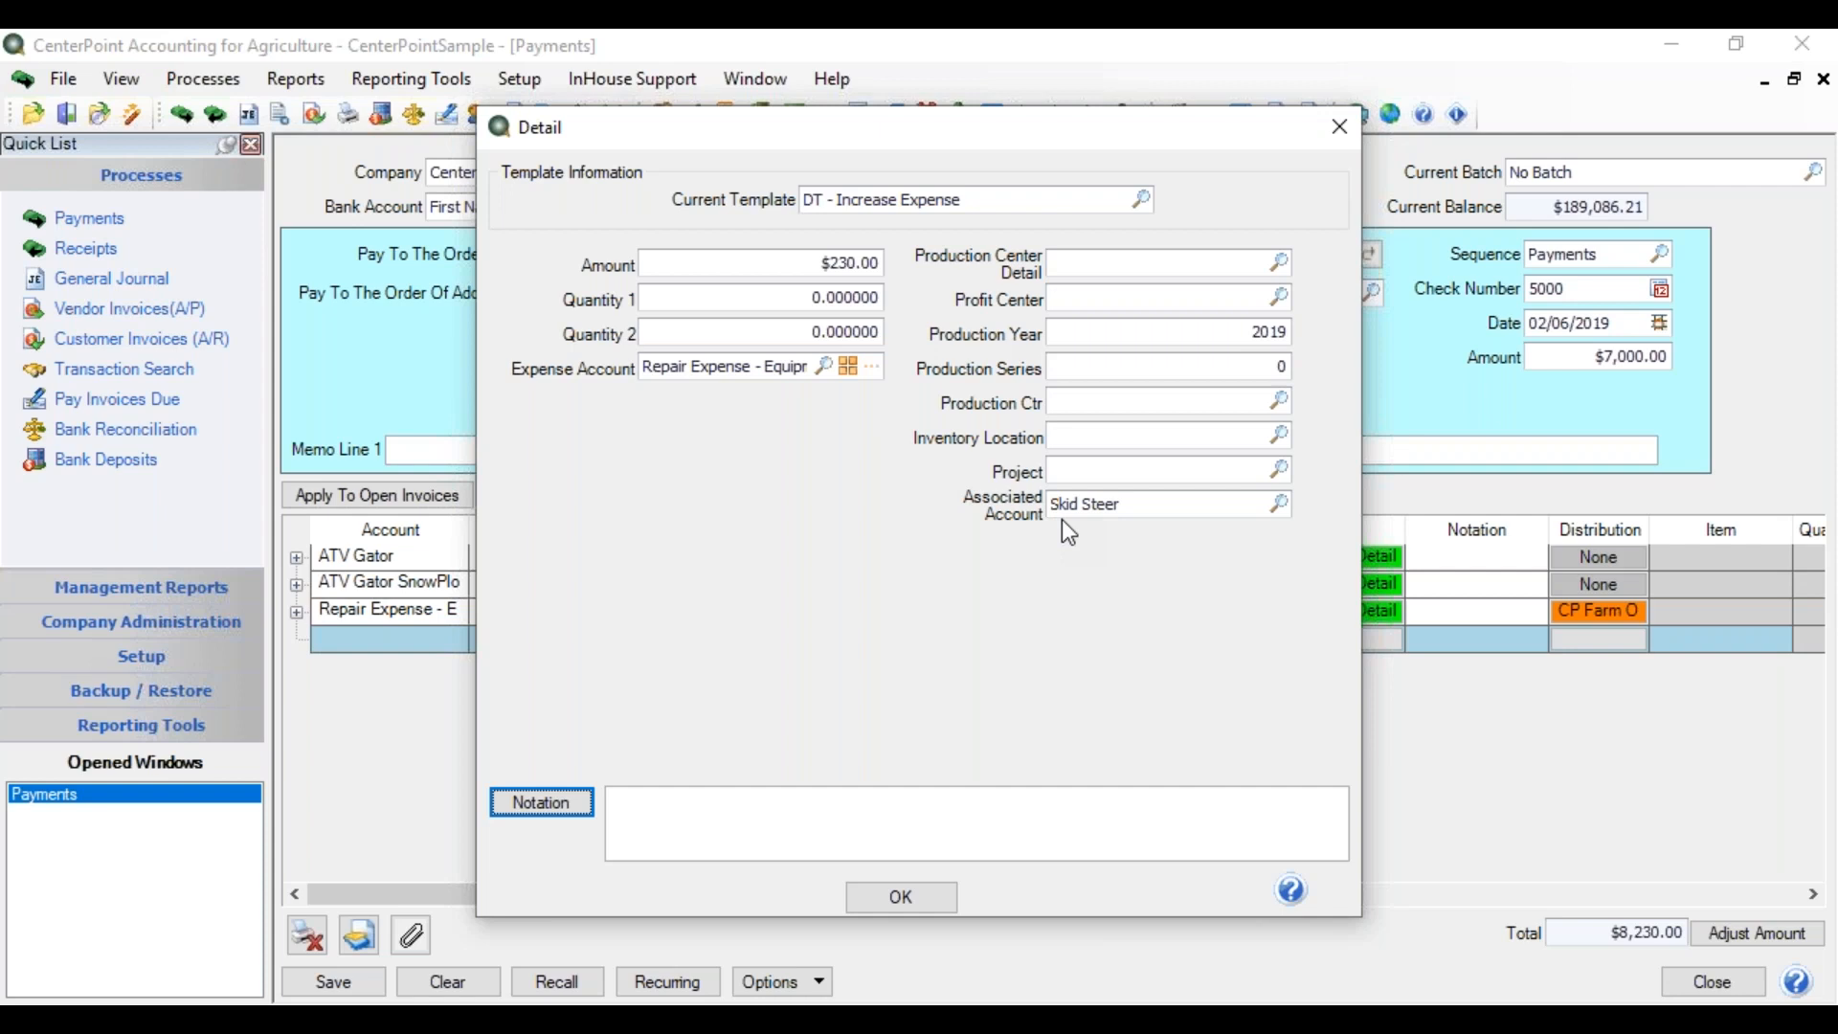
click(929, 903)
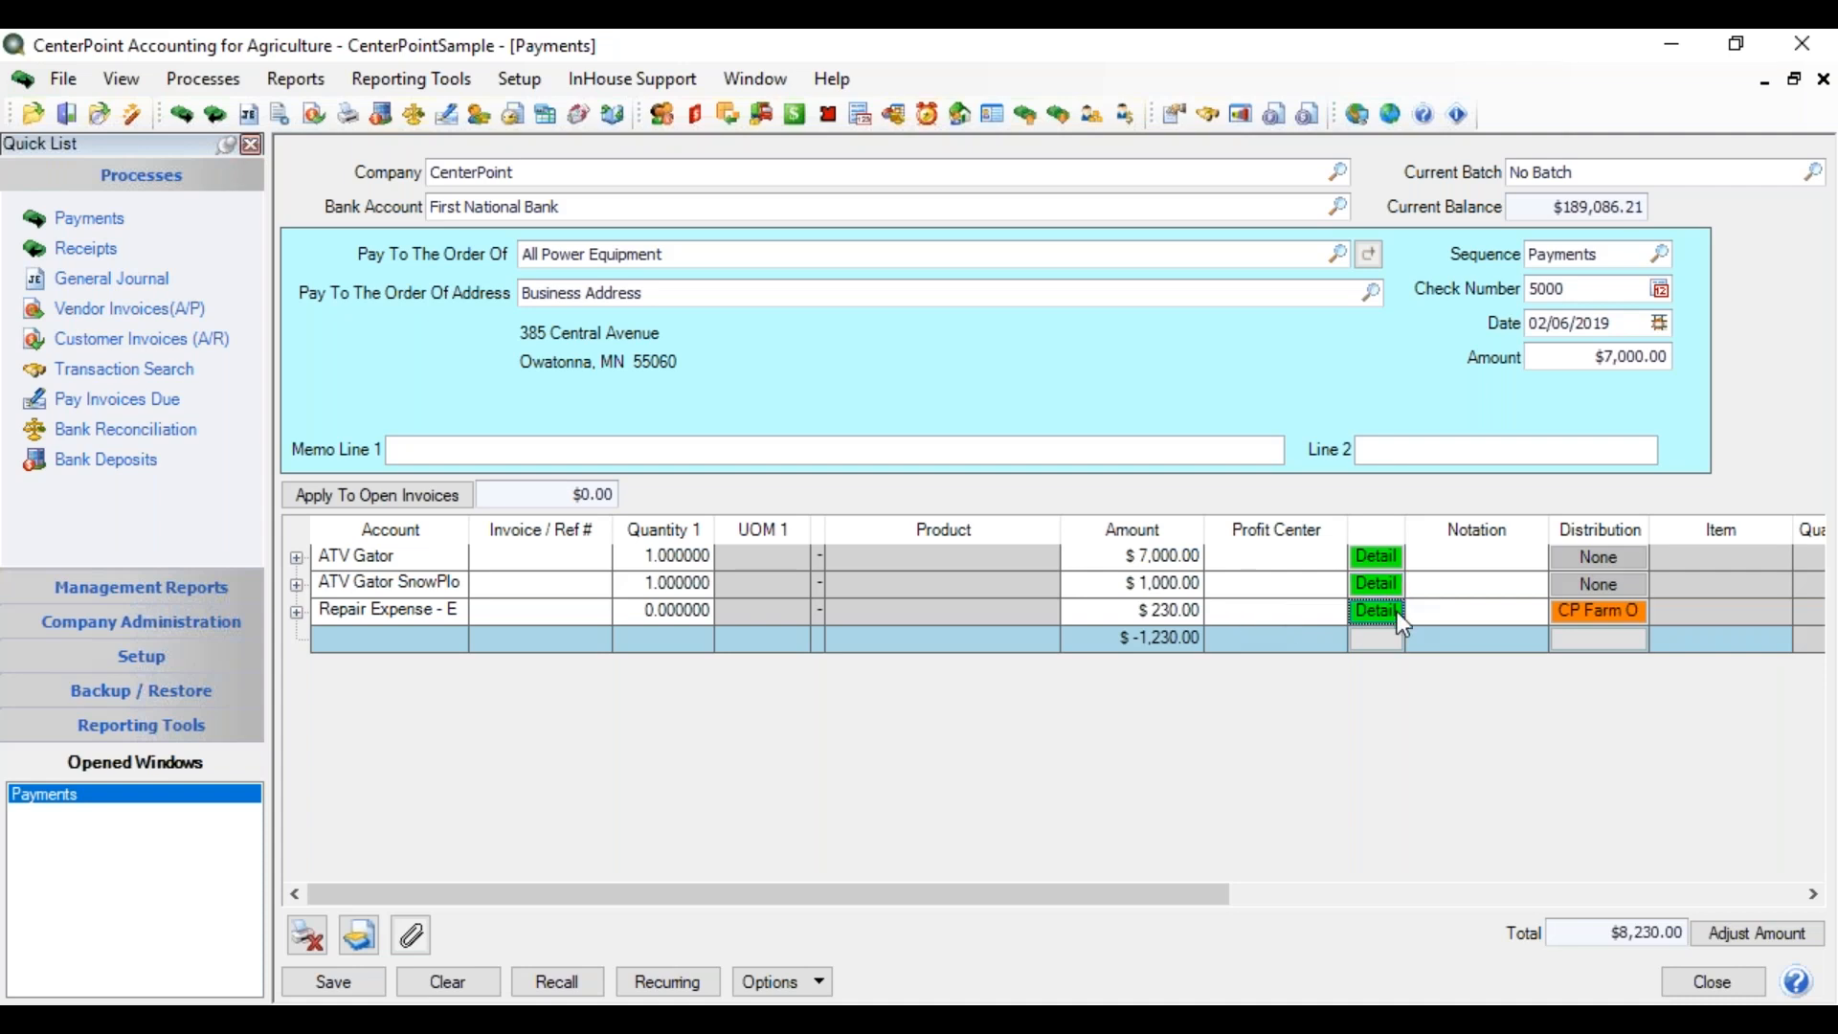
click(1443, 610)
text(Tires)
Adjust the payment amount to the total of all lines and save the payment.
drag(1132, 890, 1347, 888)
click(1714, 932)
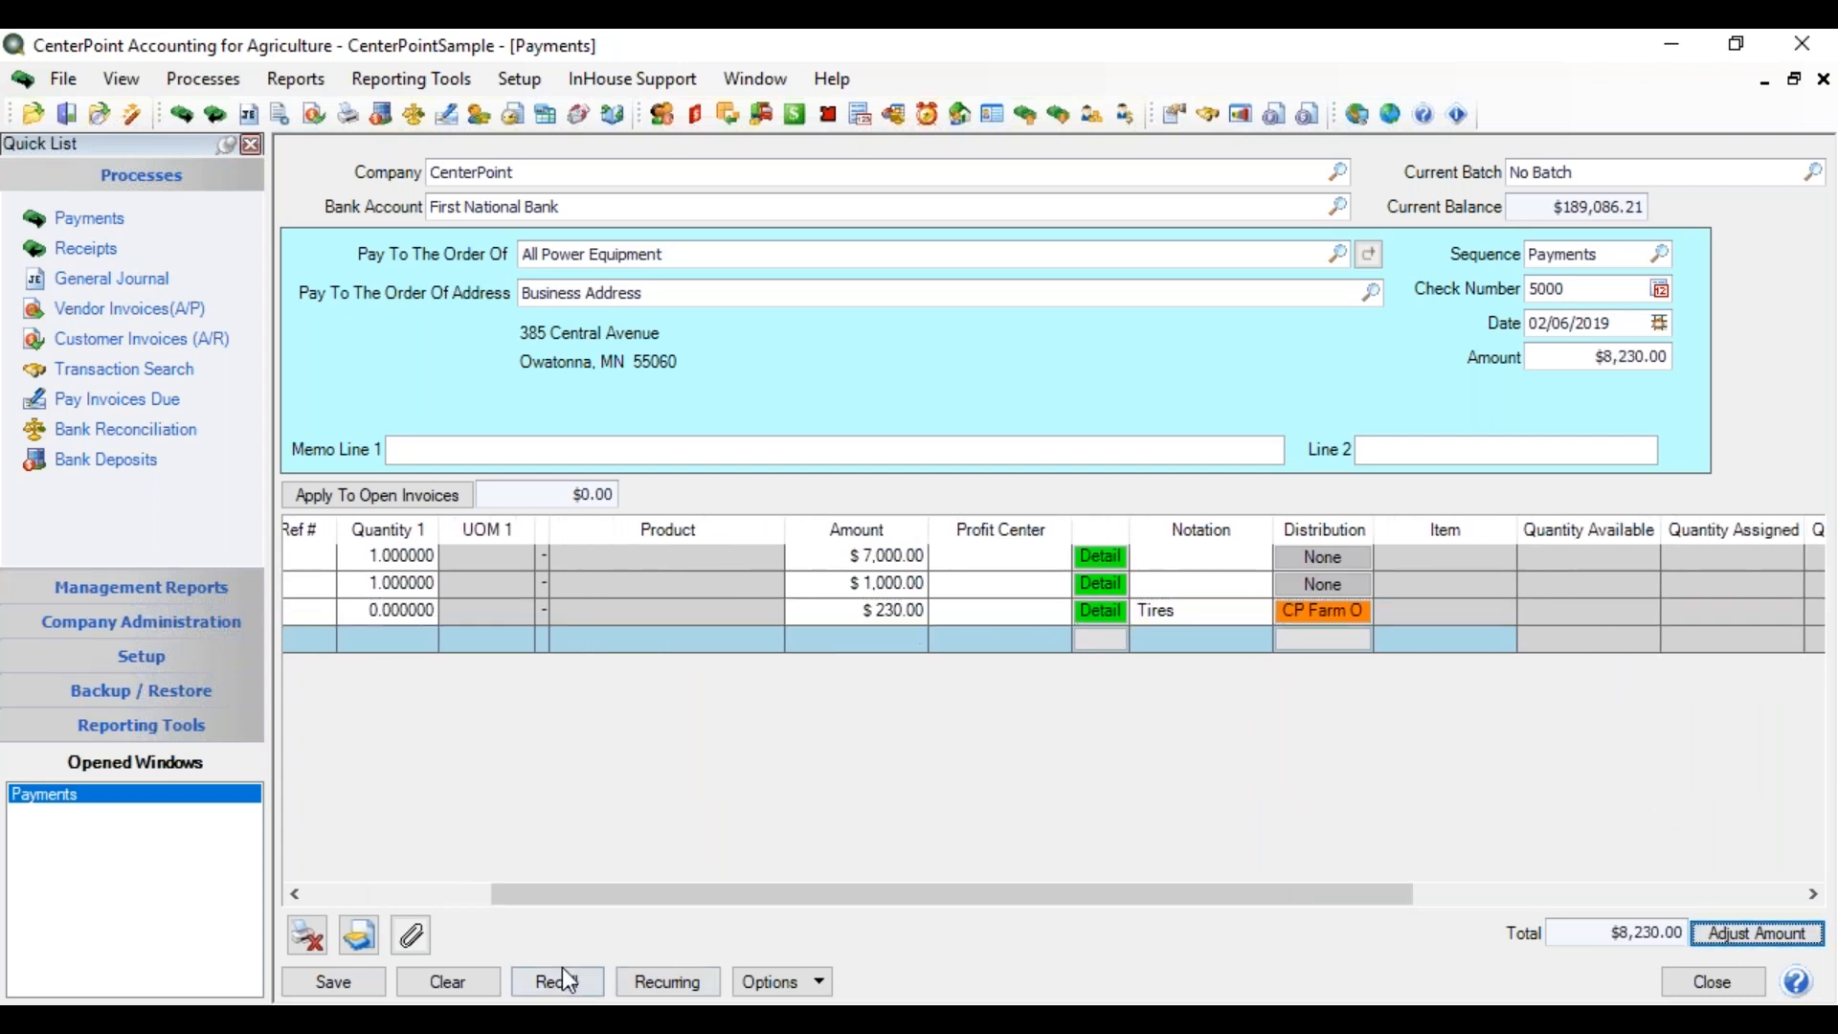
click(333, 981)
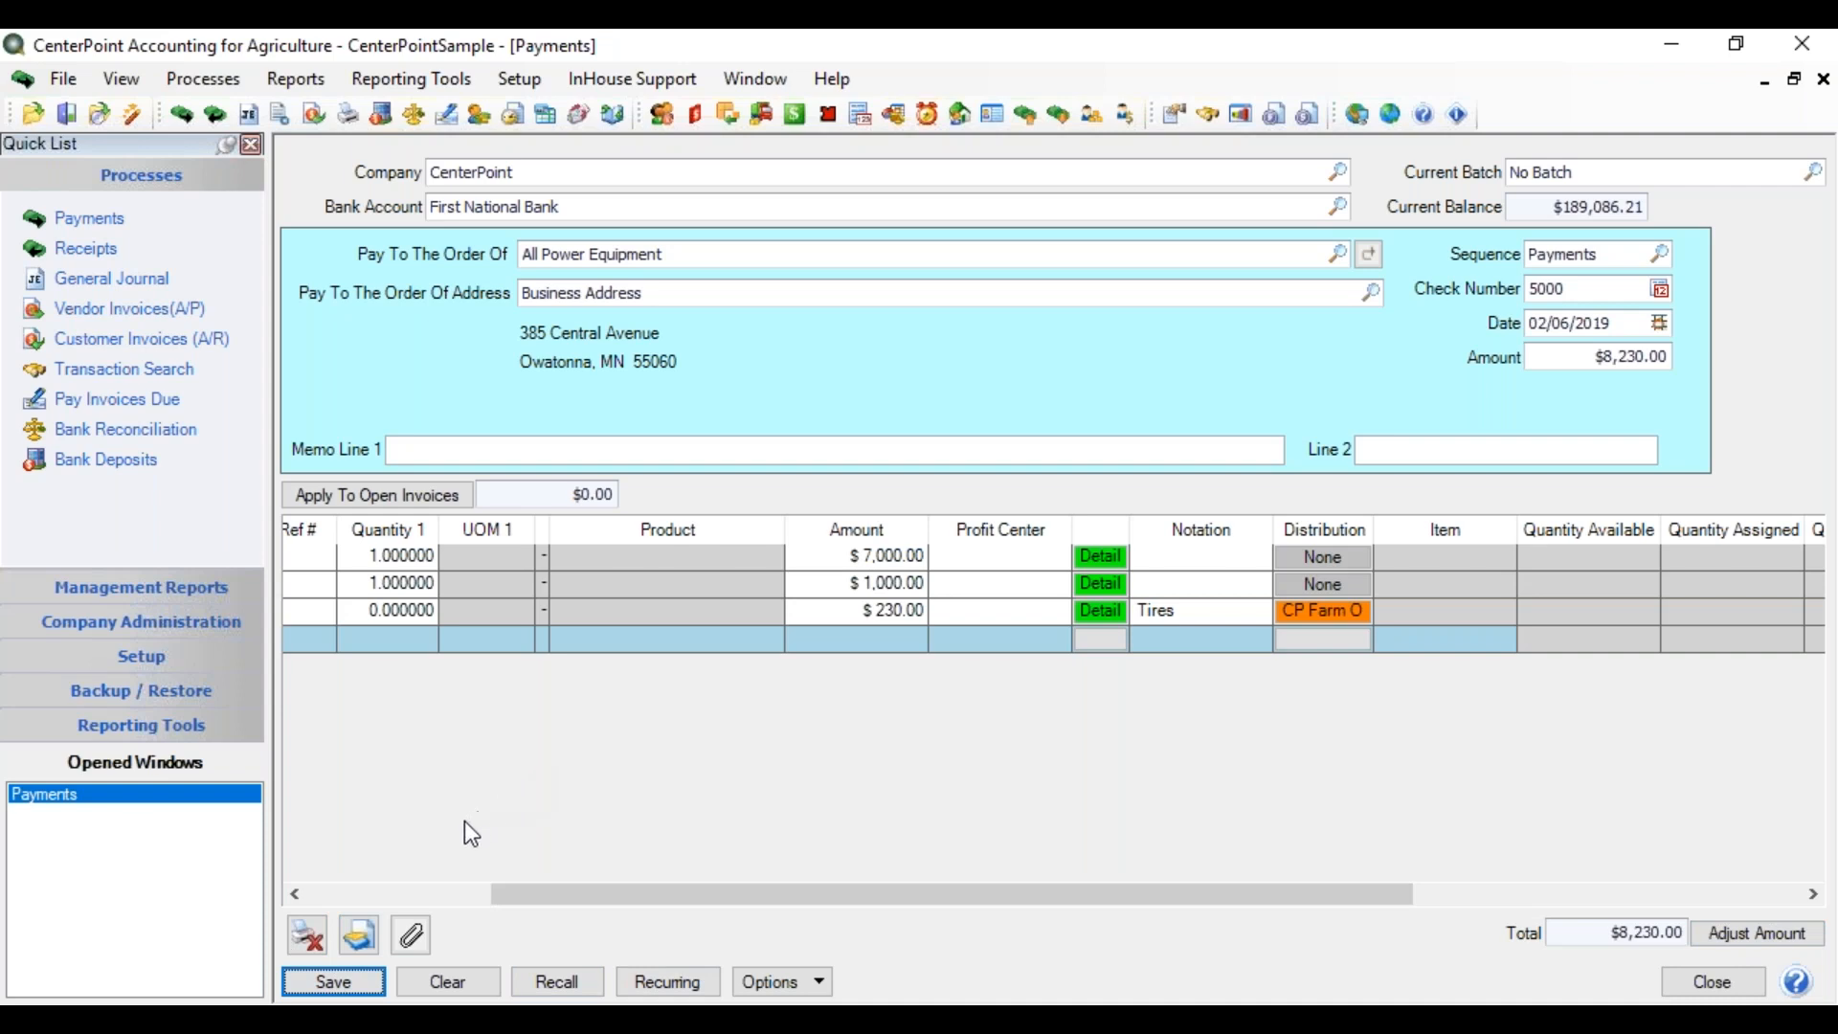
click(379, 978)
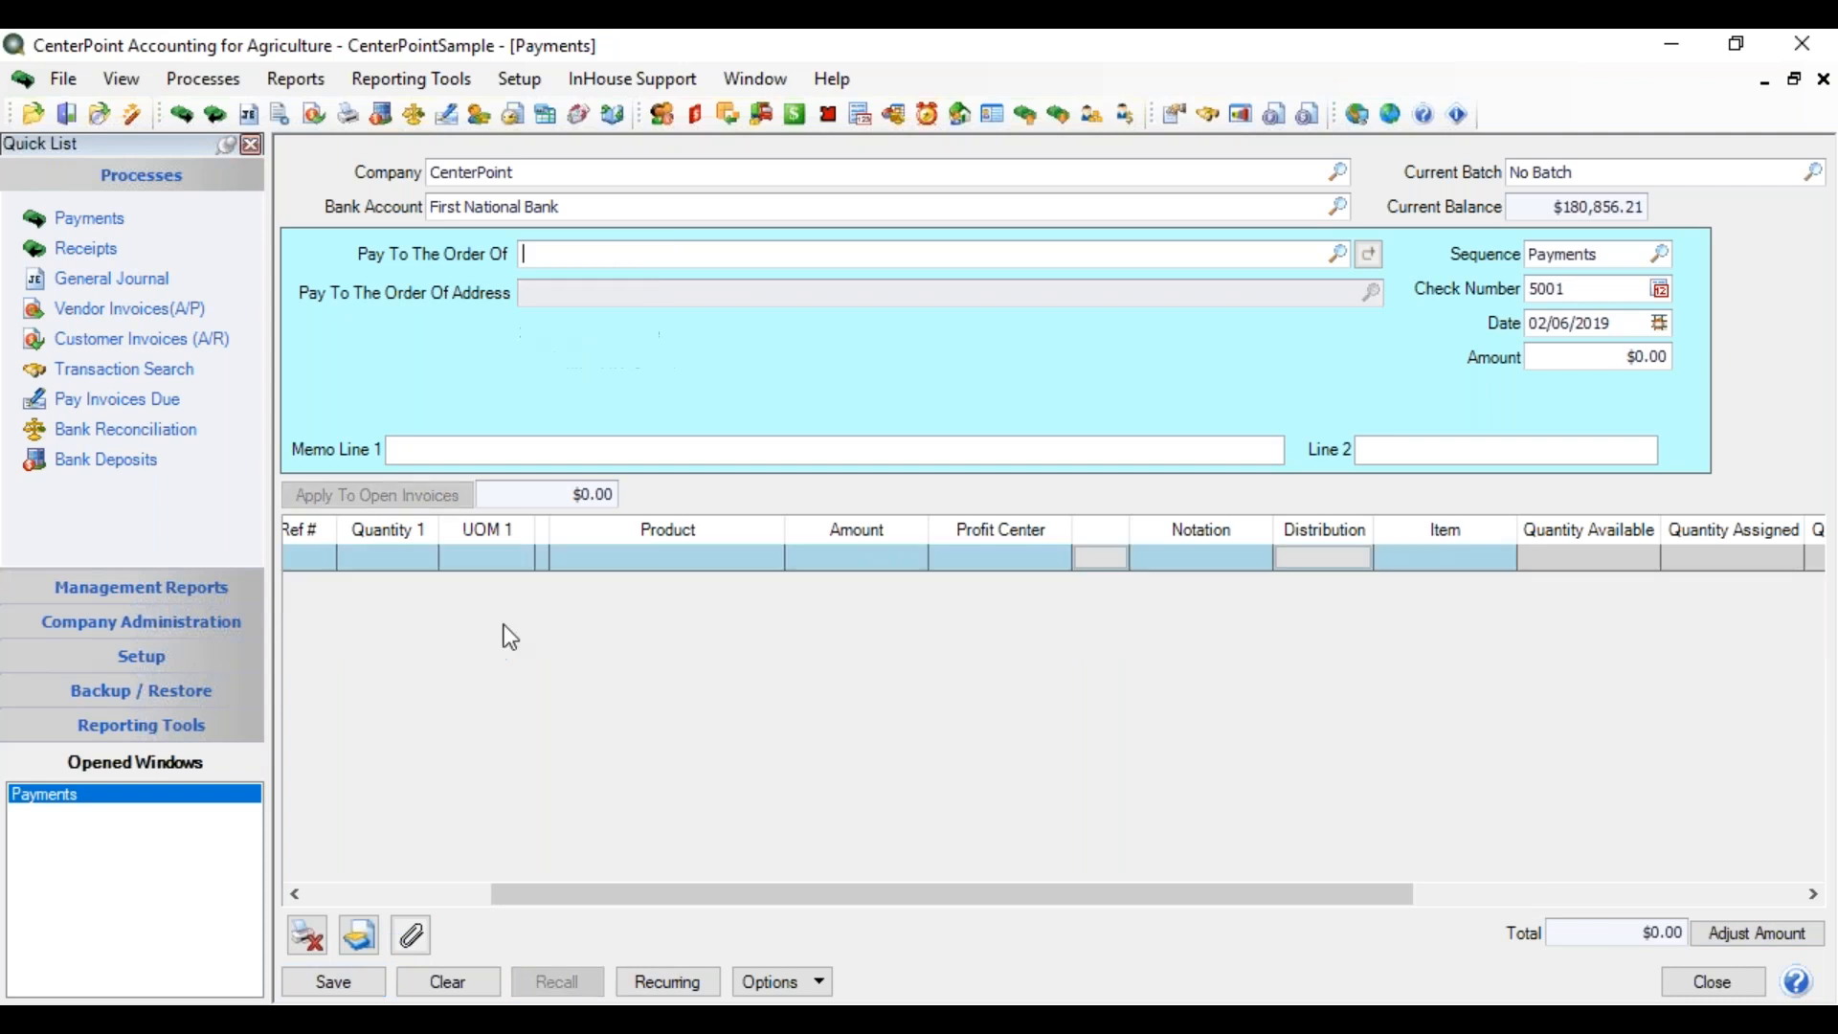
Review the Fixed Assets balances of the Other Equipment items under Machinery & Equipment.
click(522, 80)
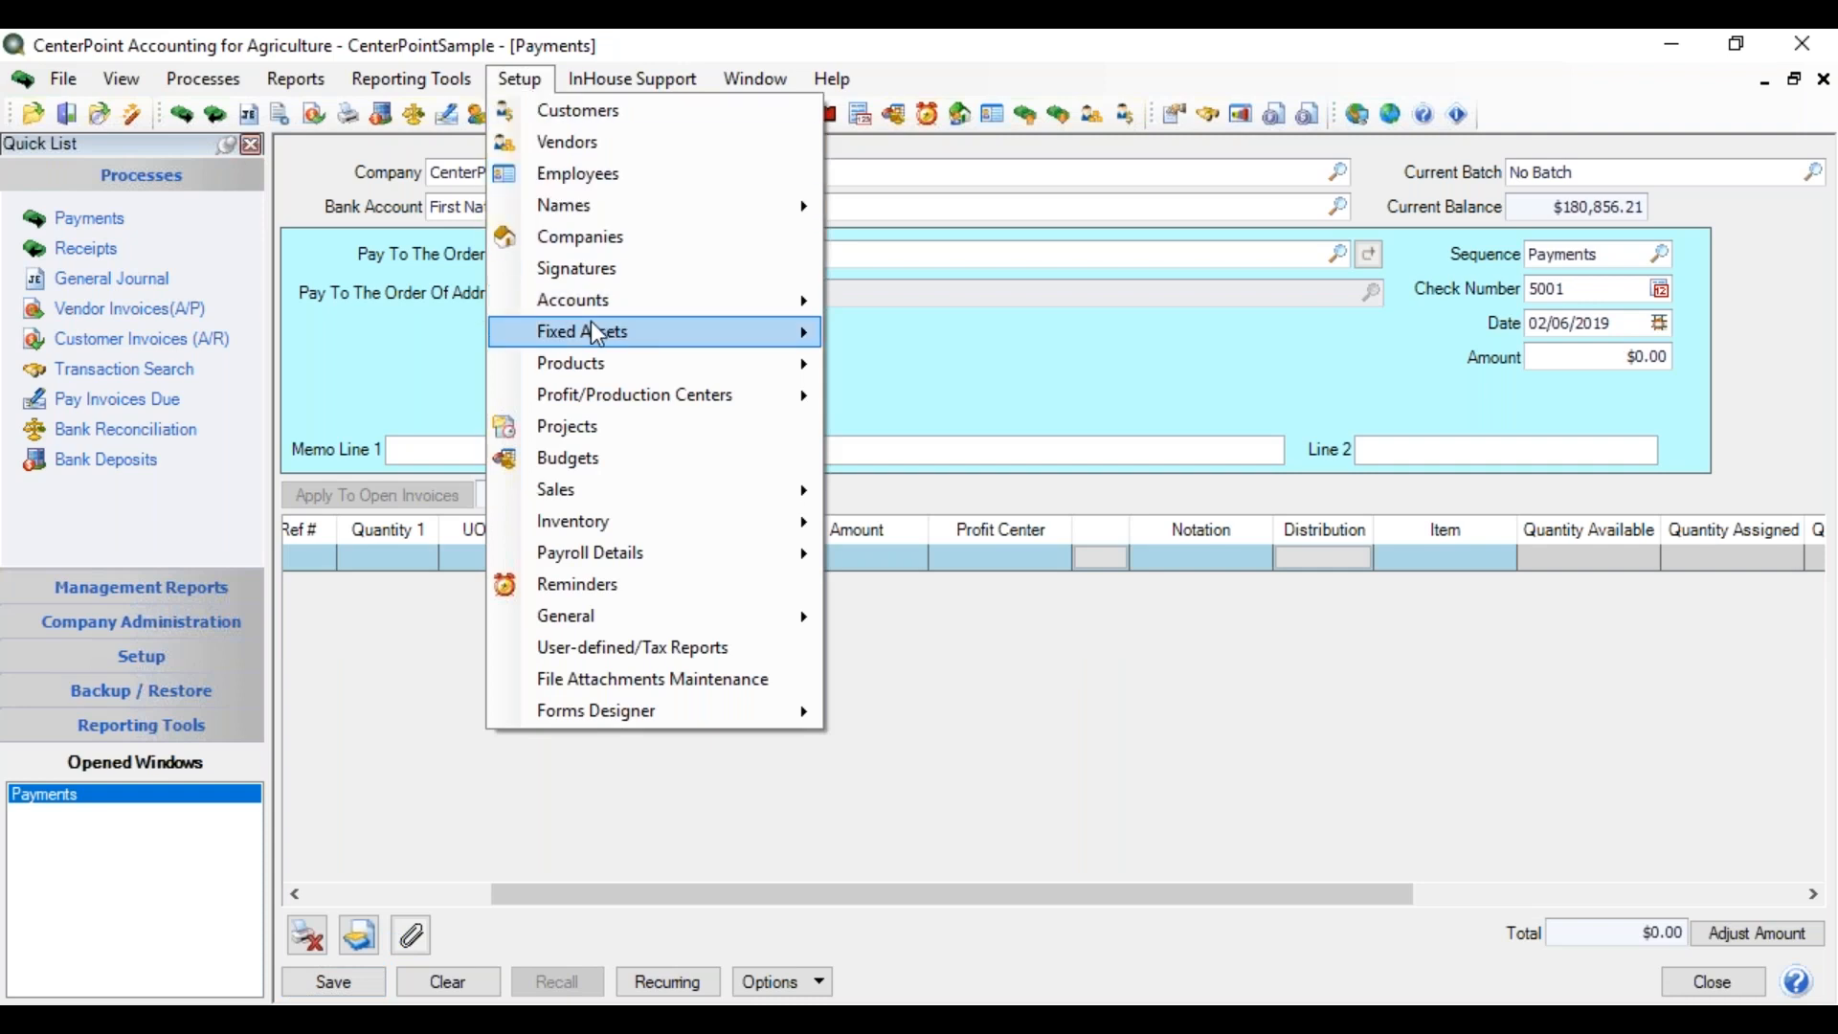
mouse_move(598, 332)
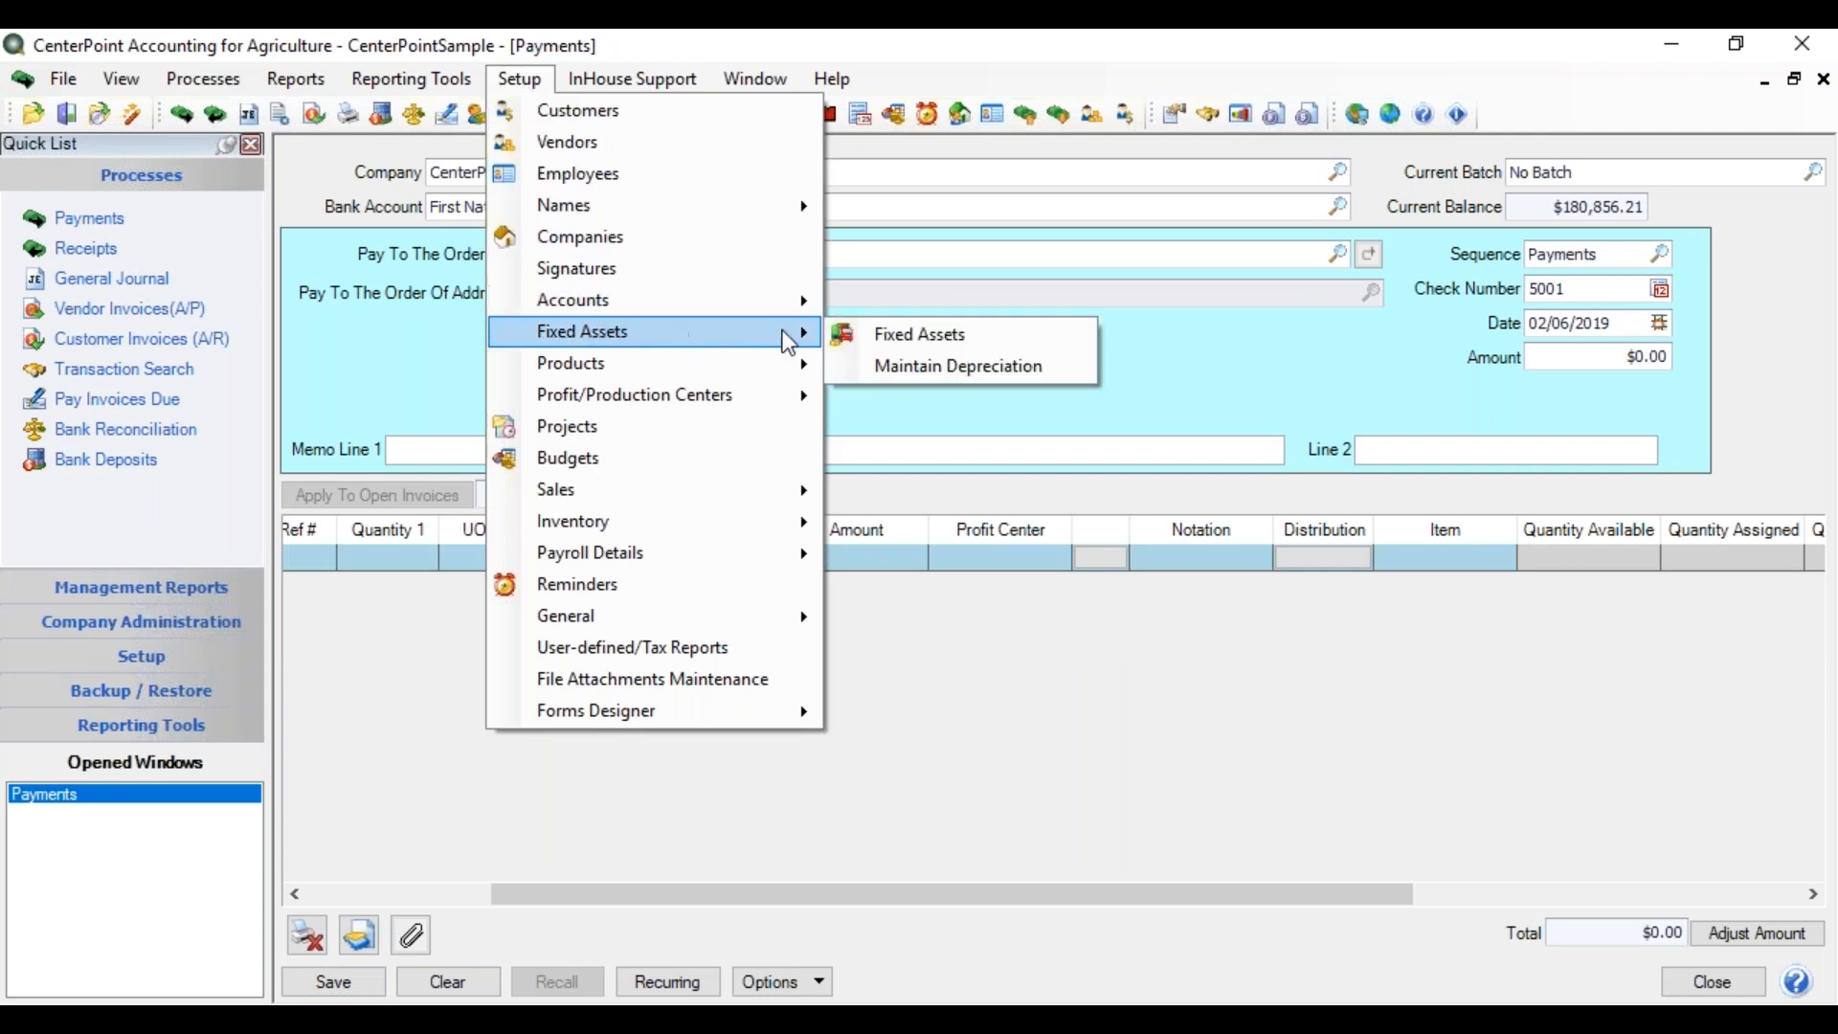
click(889, 337)
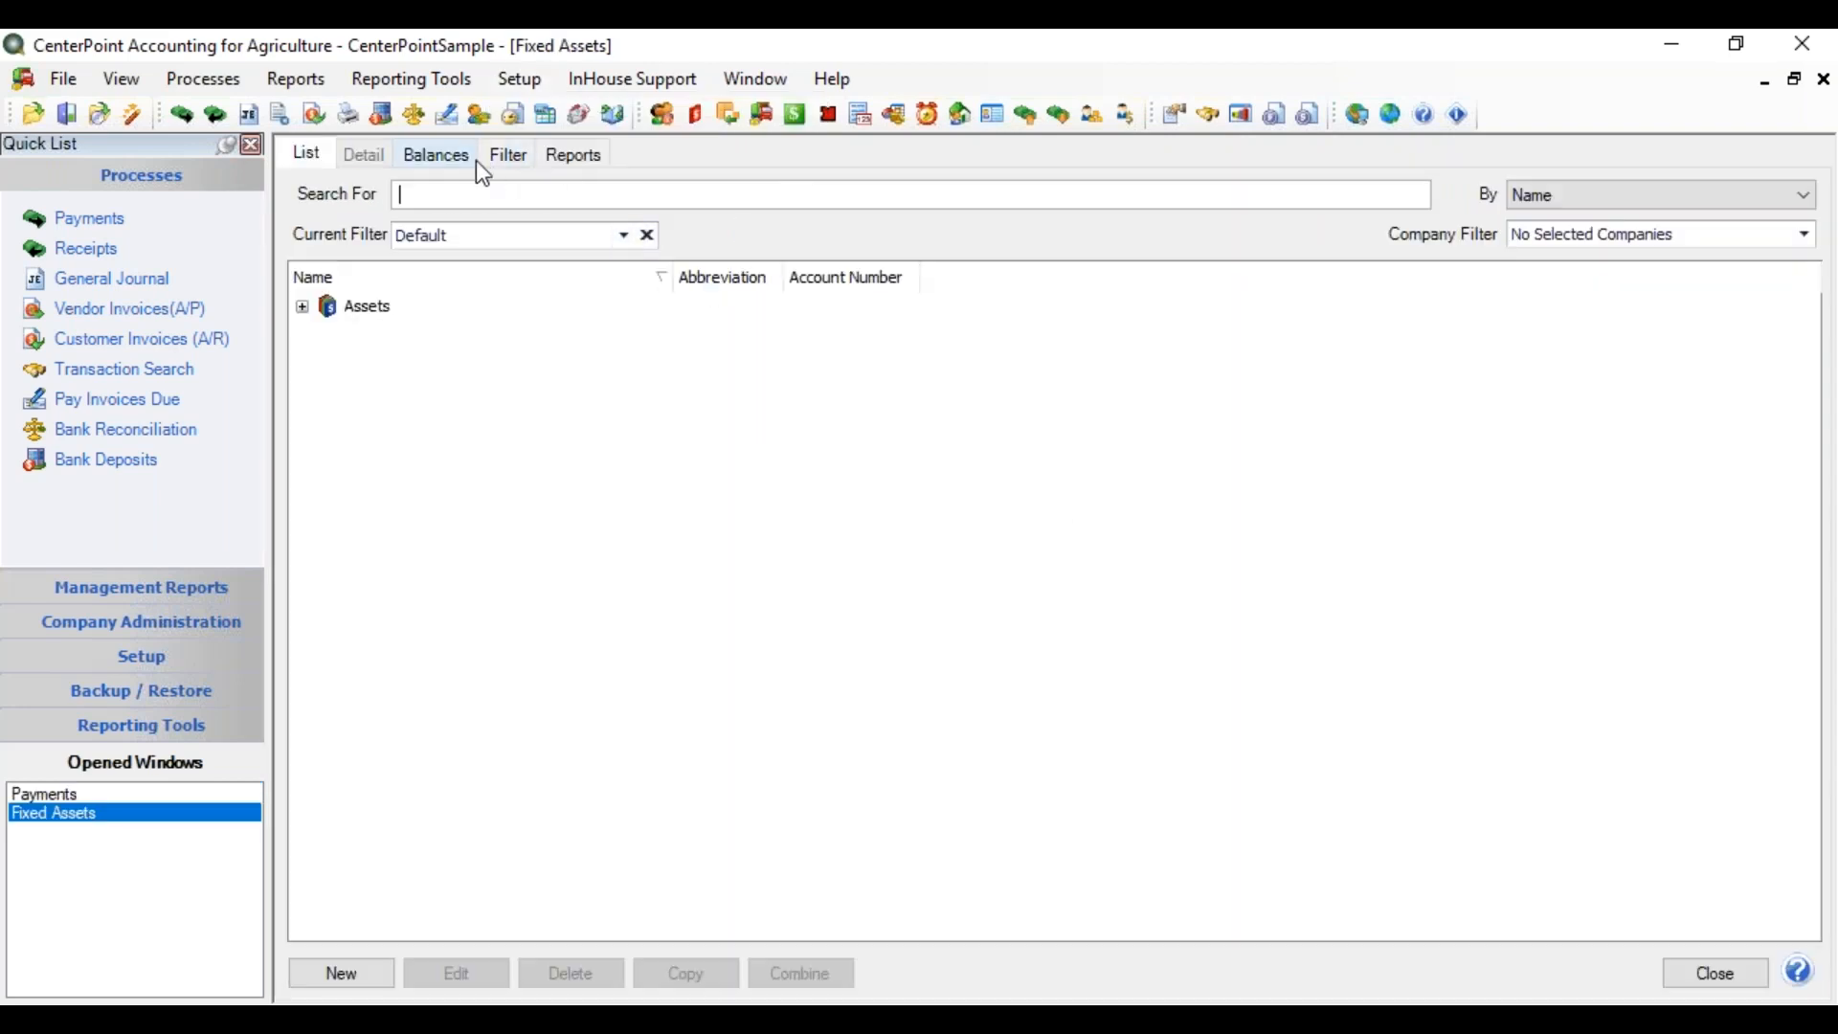
click(460, 164)
click(299, 323)
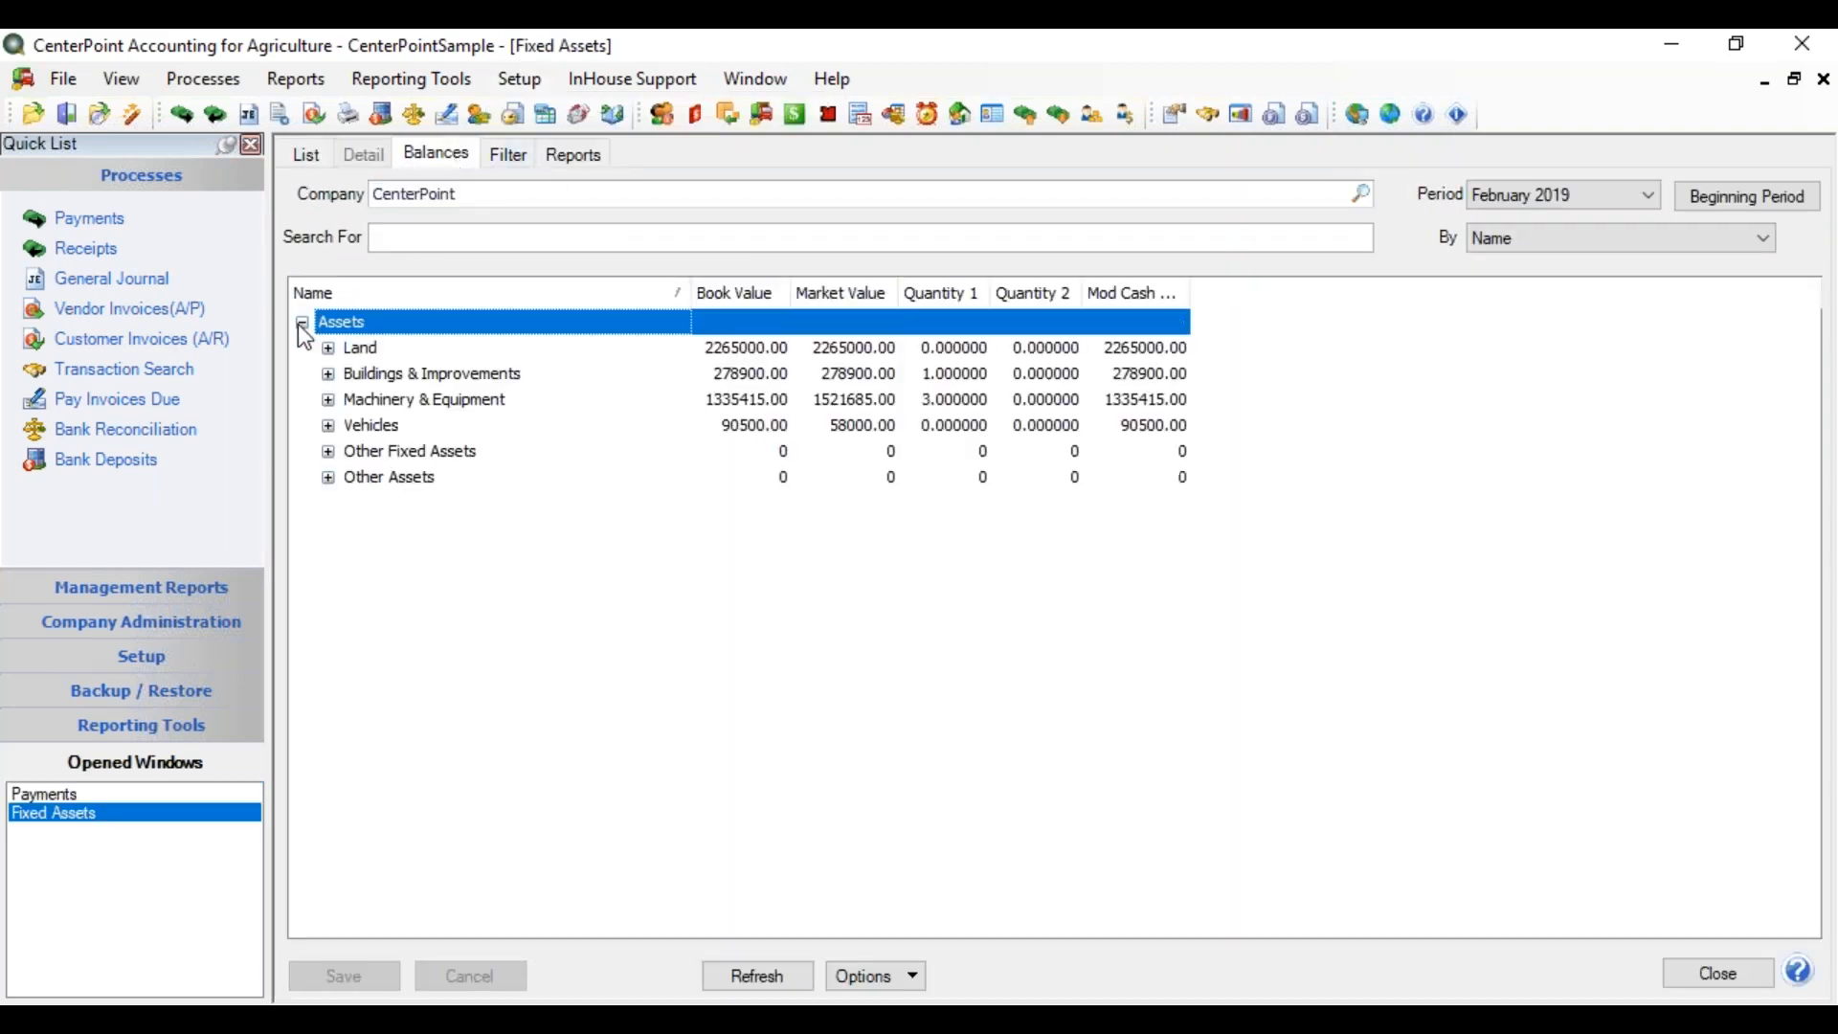
click(332, 406)
click(354, 530)
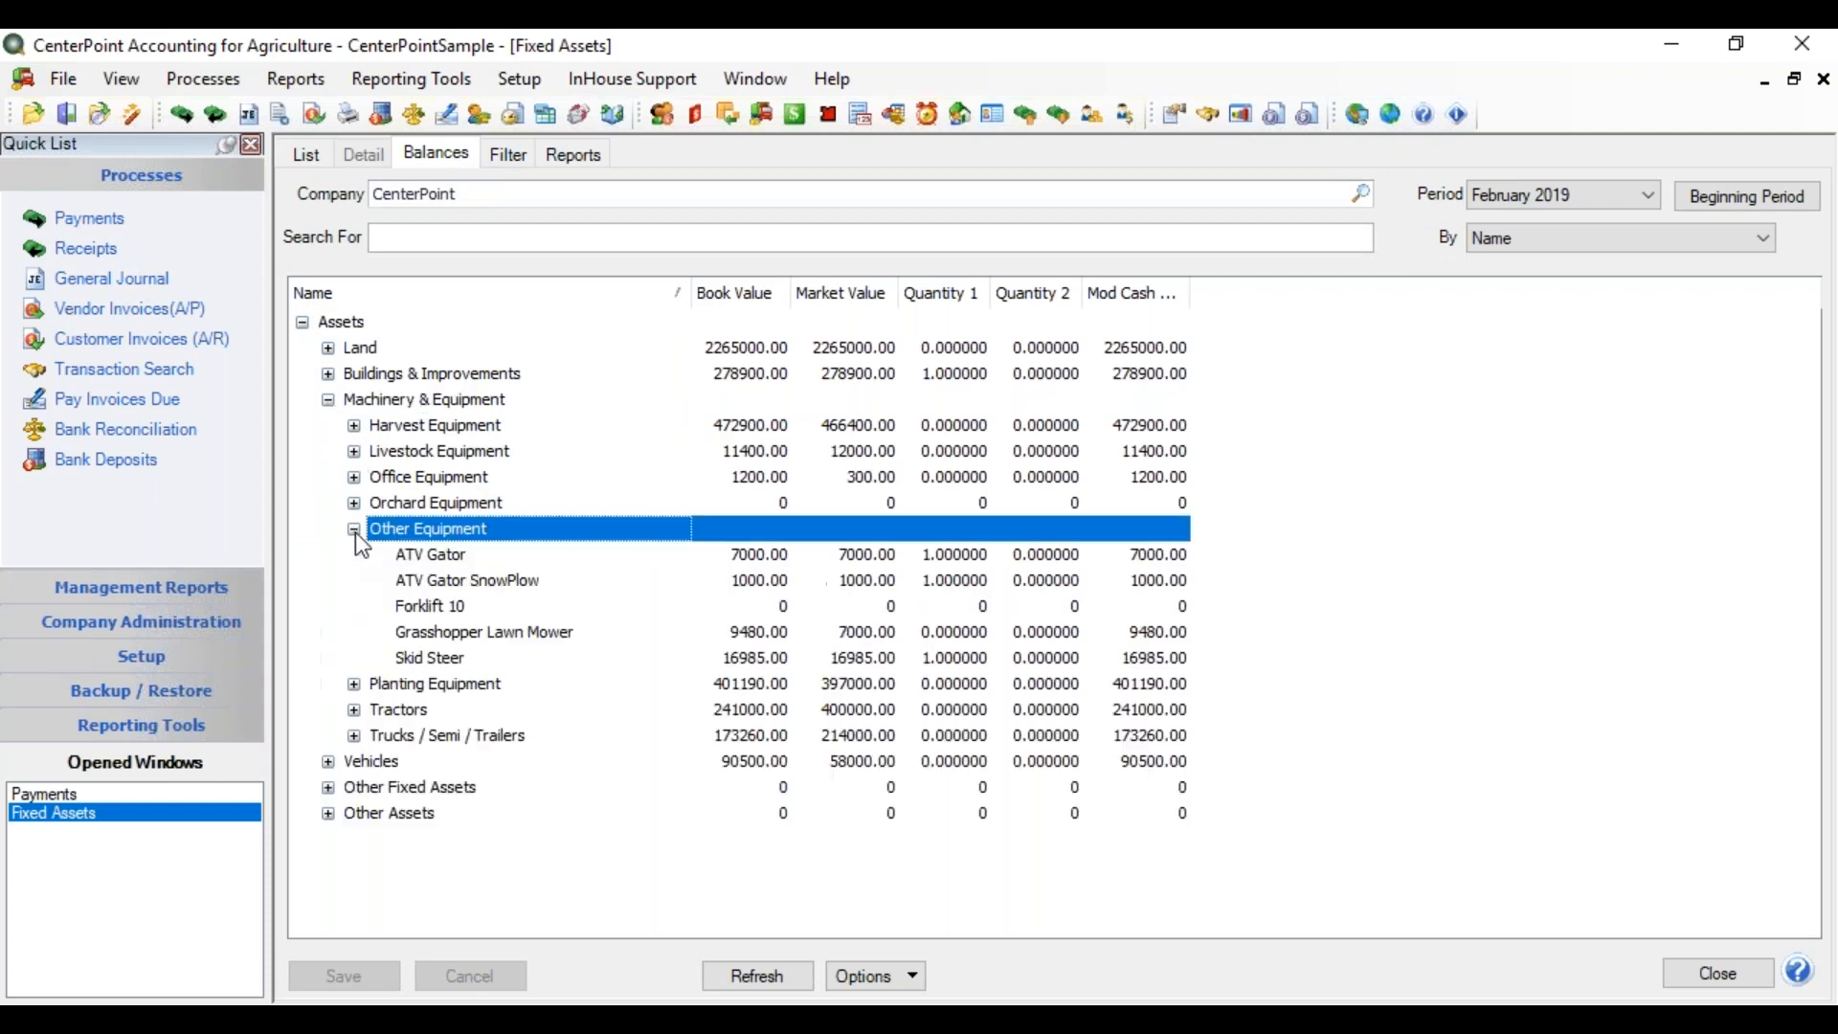